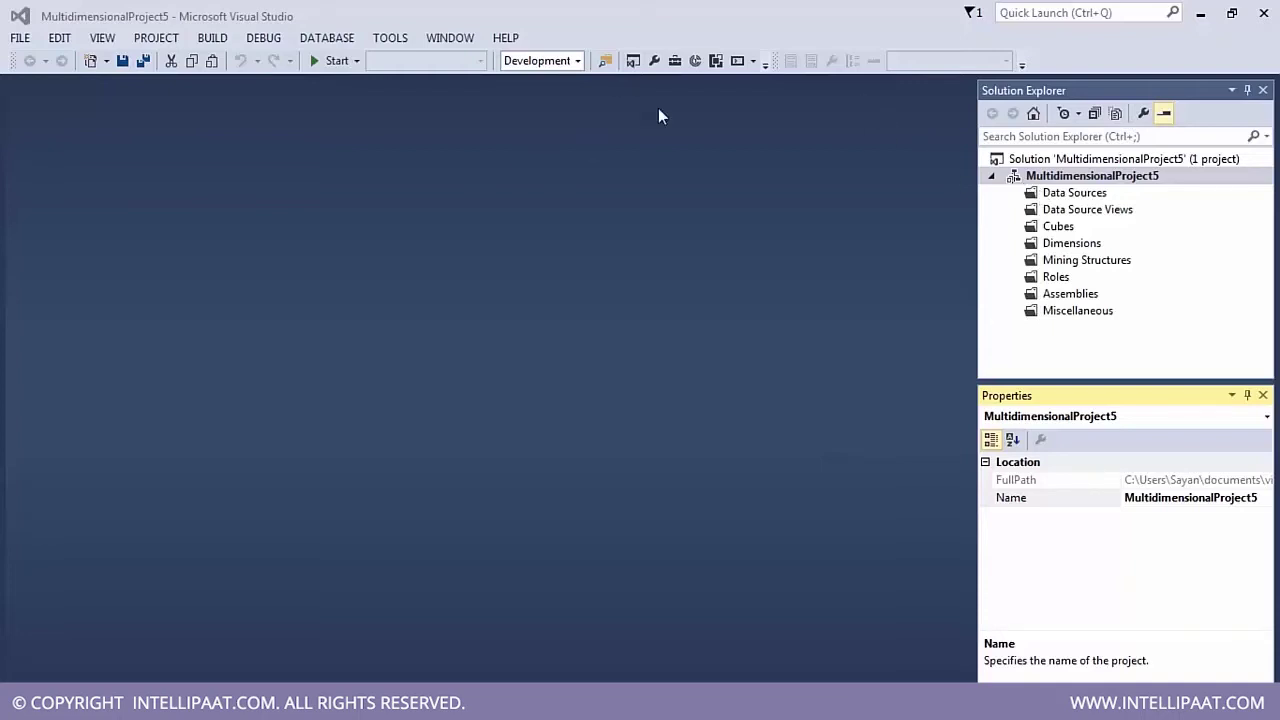
Step: Create the data source Adventure Works DW2014 from the LocalHost.AdventureWorksDW2014 connection, using the service account for impersonation
right_click(1085, 195)
key(Escape)
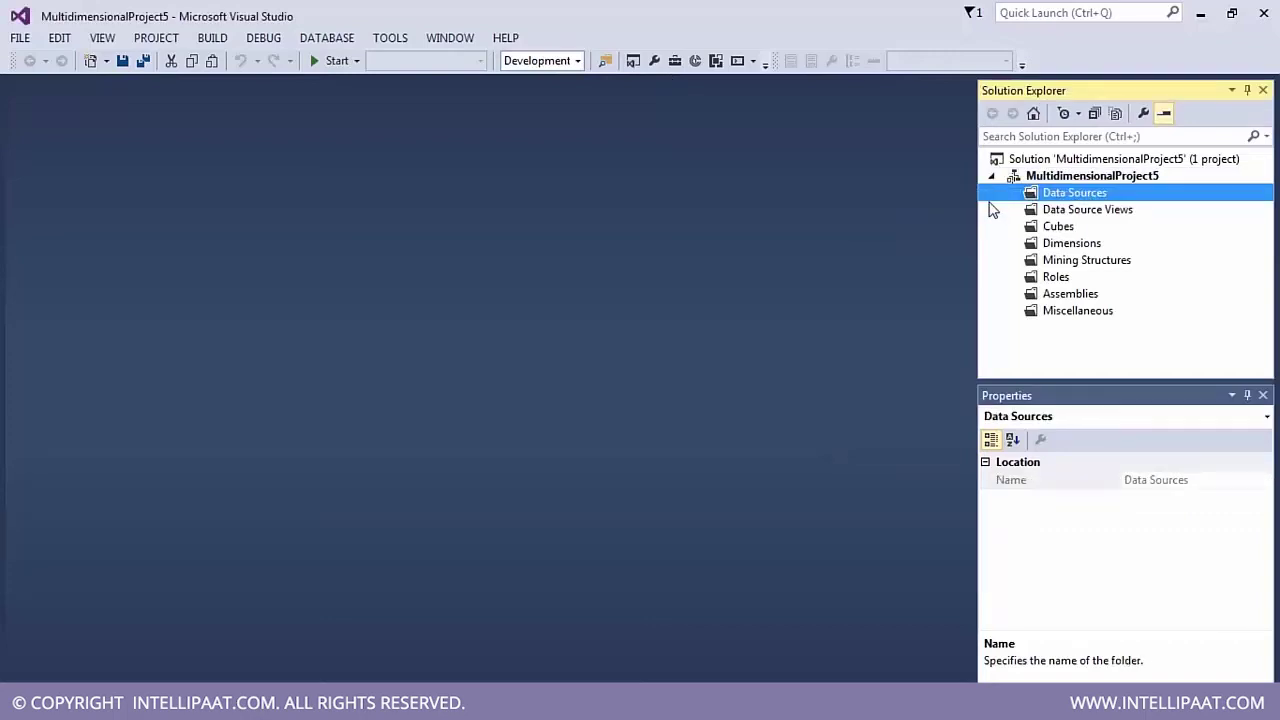
click(659, 544)
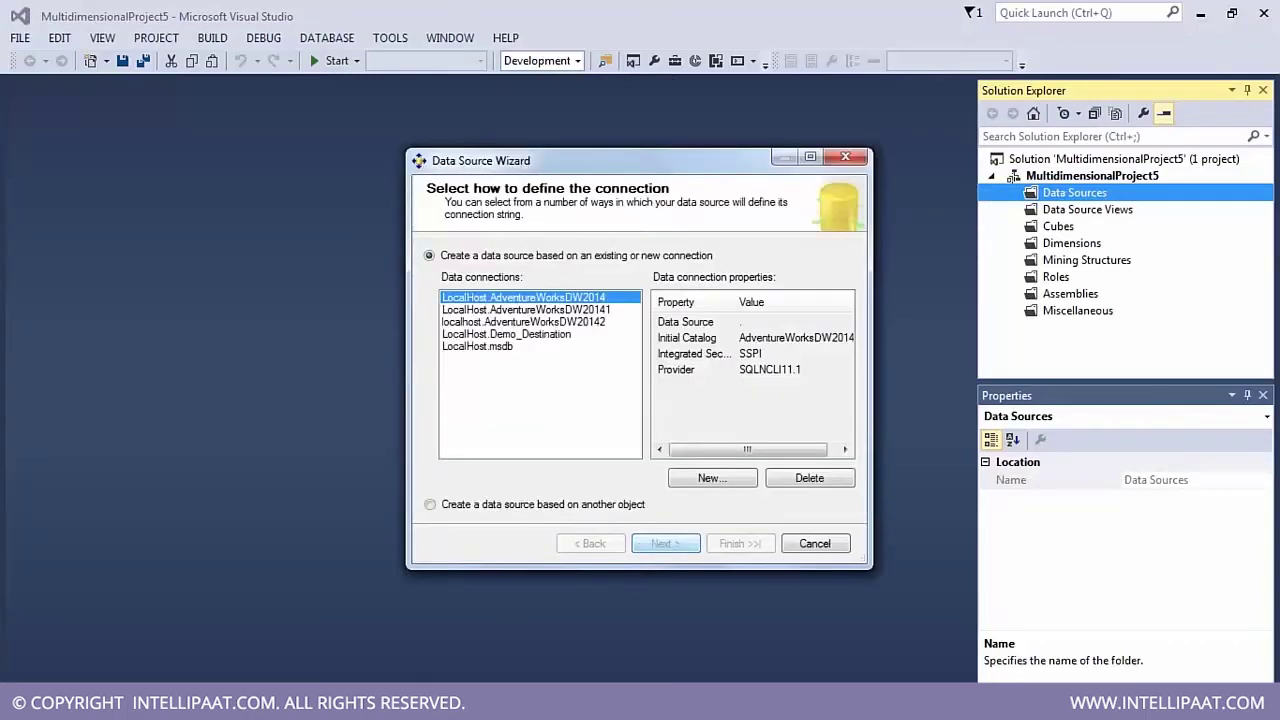
click(676, 545)
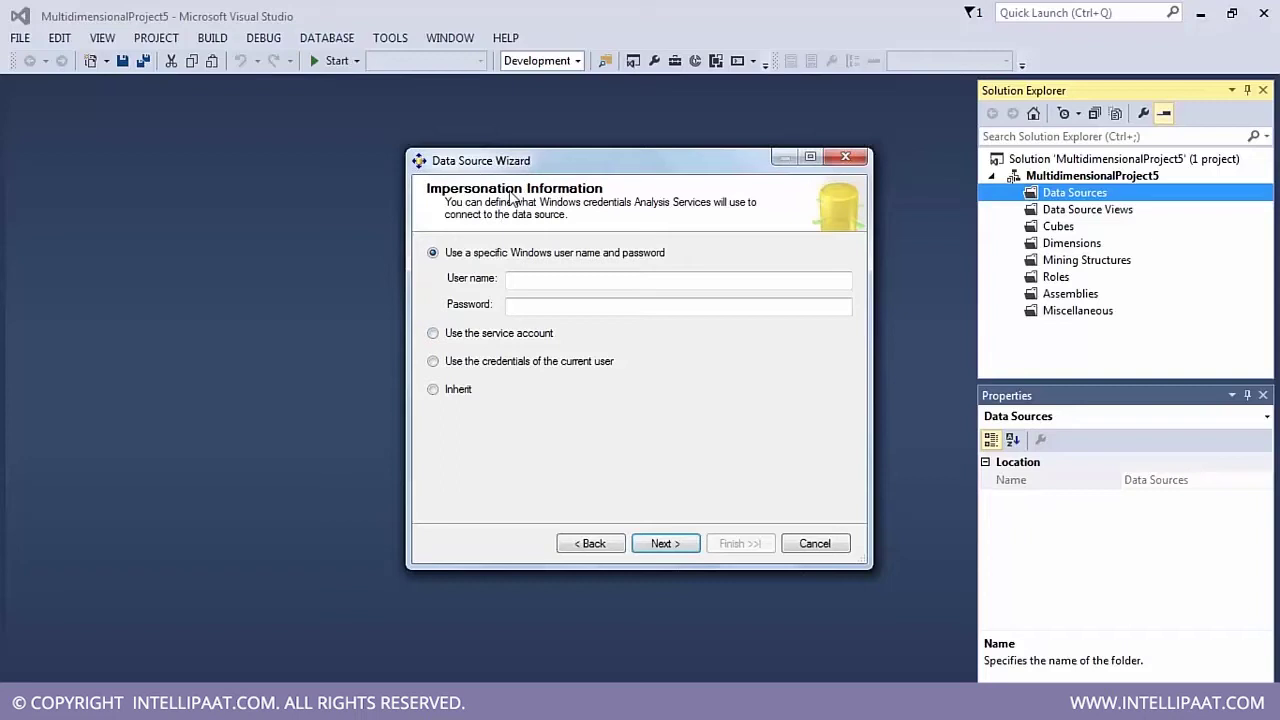
click(453, 337)
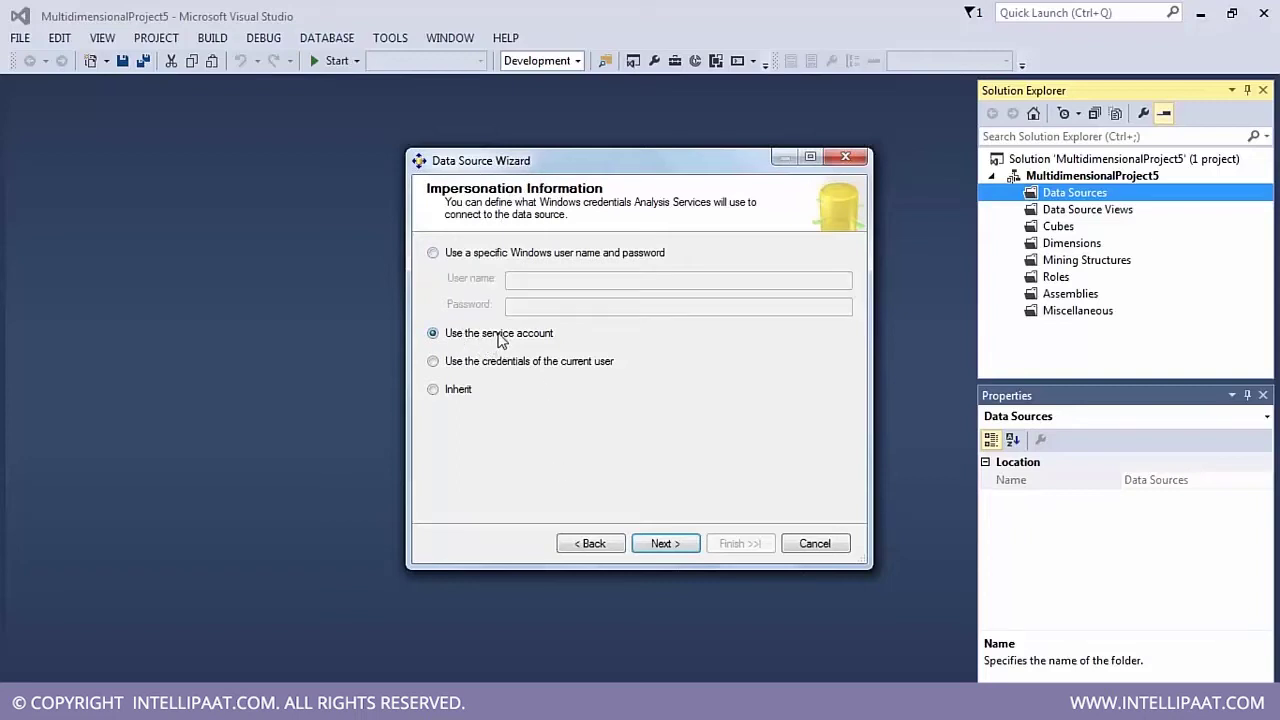
click(672, 540)
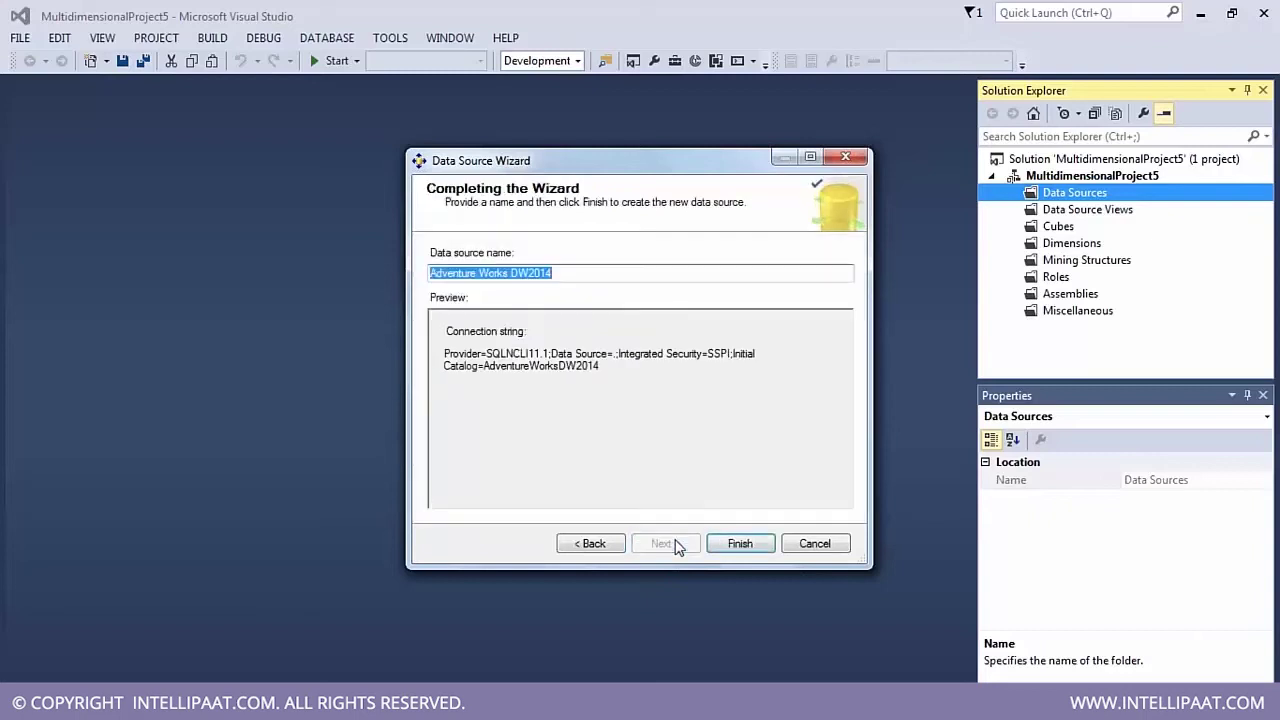
click(736, 549)
click(792, 404)
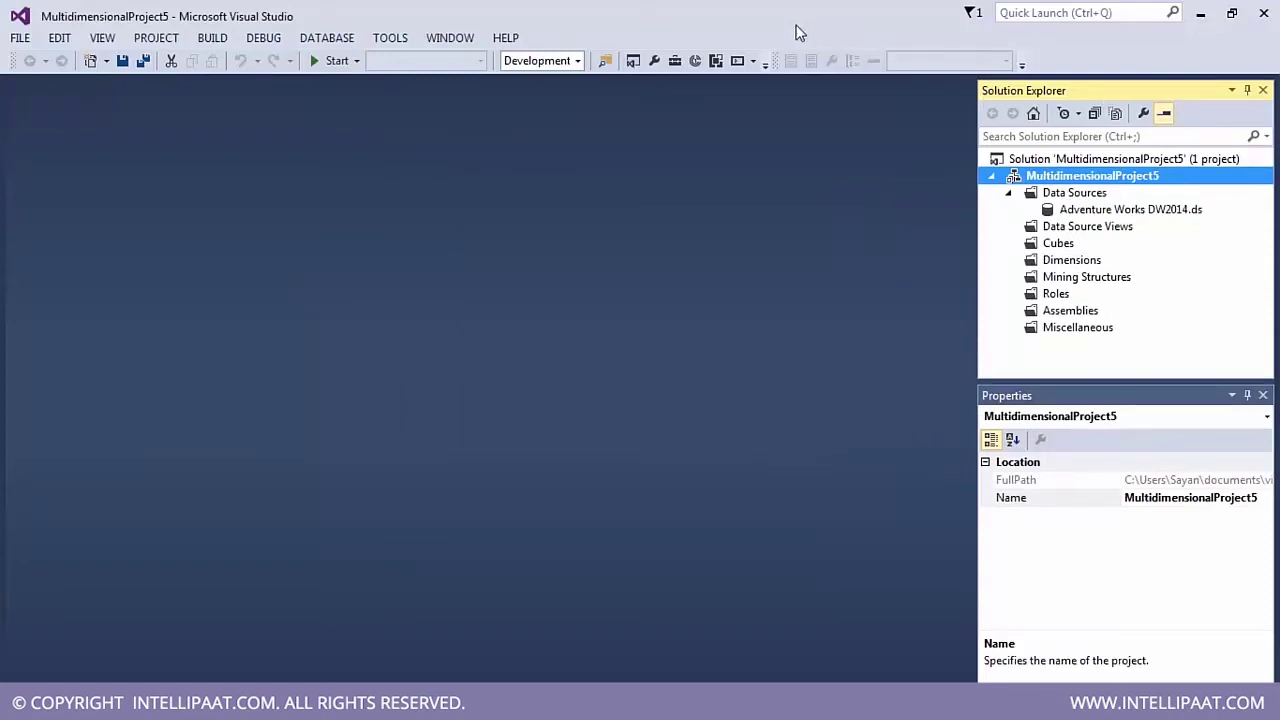
Step: Start a new data source view based on the Adventure Works DW2014 data source and proceed to the table selection
right_click(1087, 230)
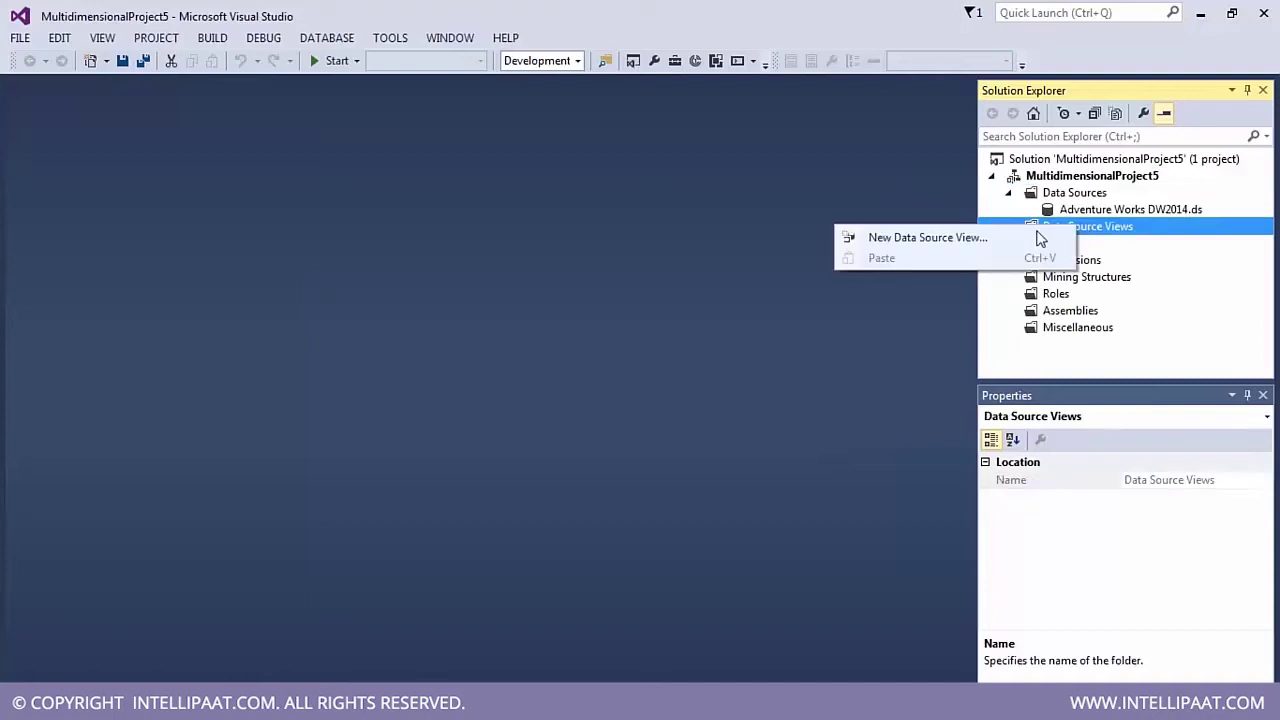
key(Escape)
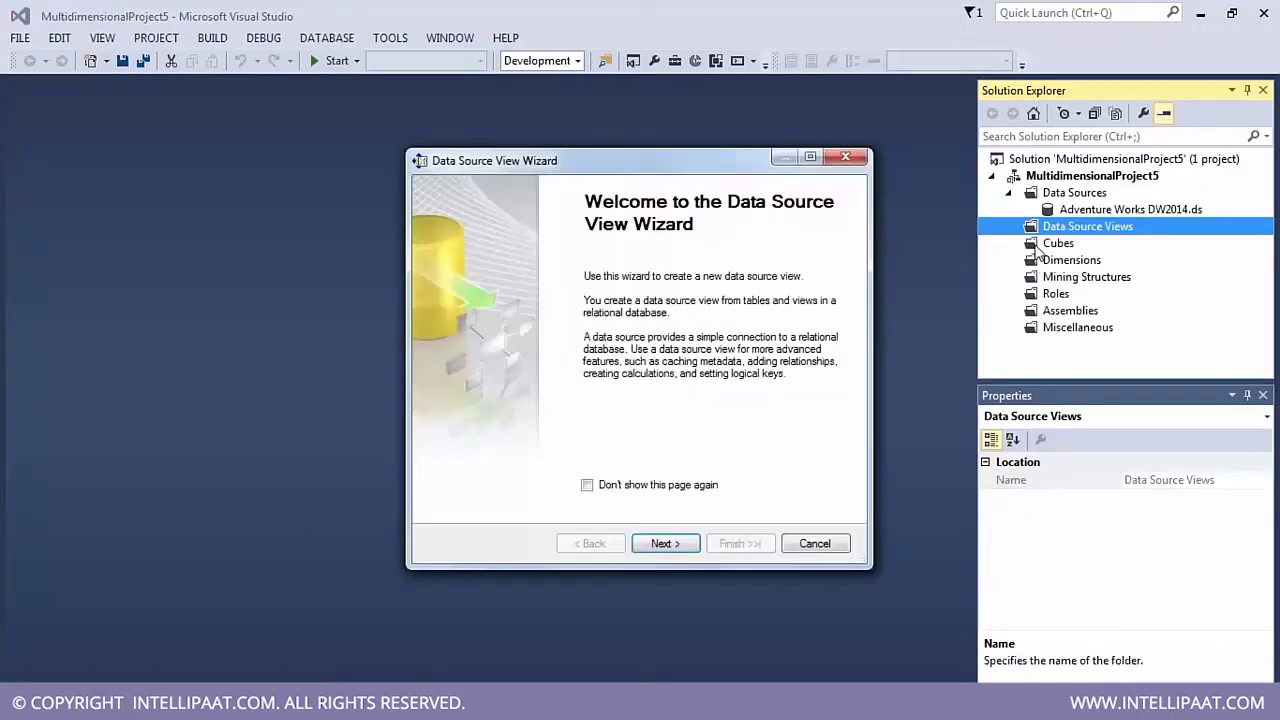
click(683, 543)
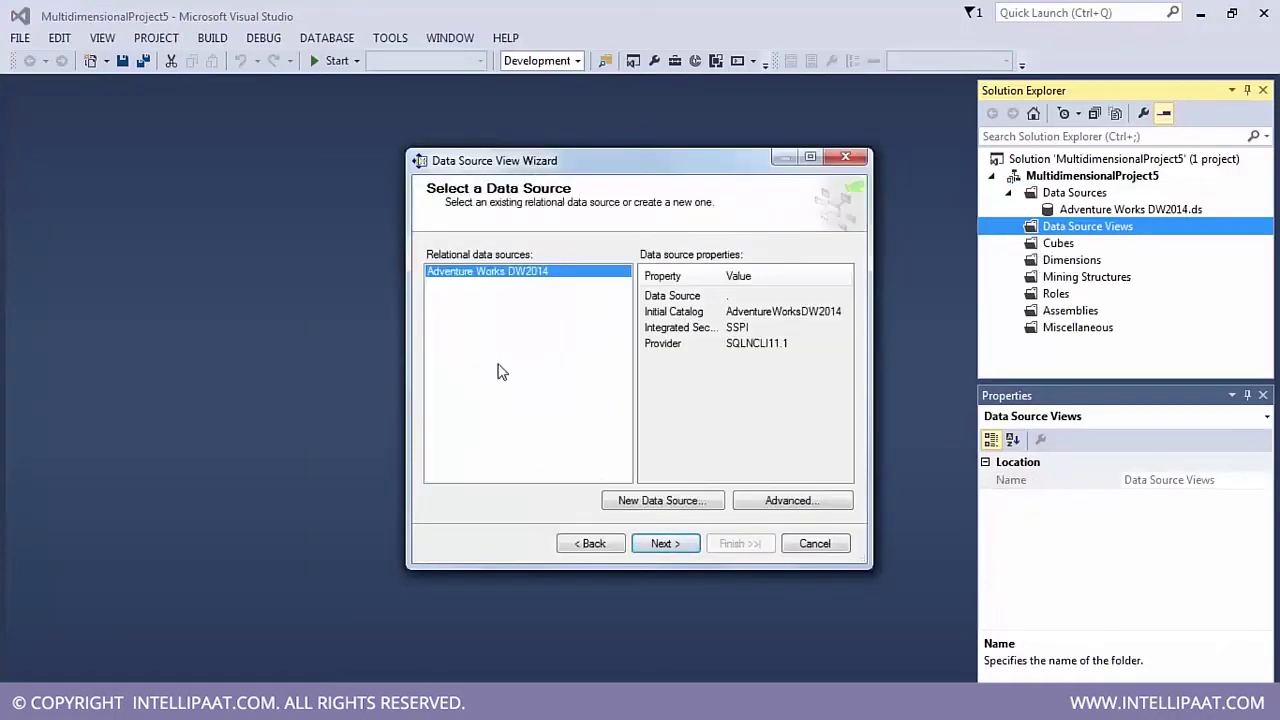
click(676, 546)
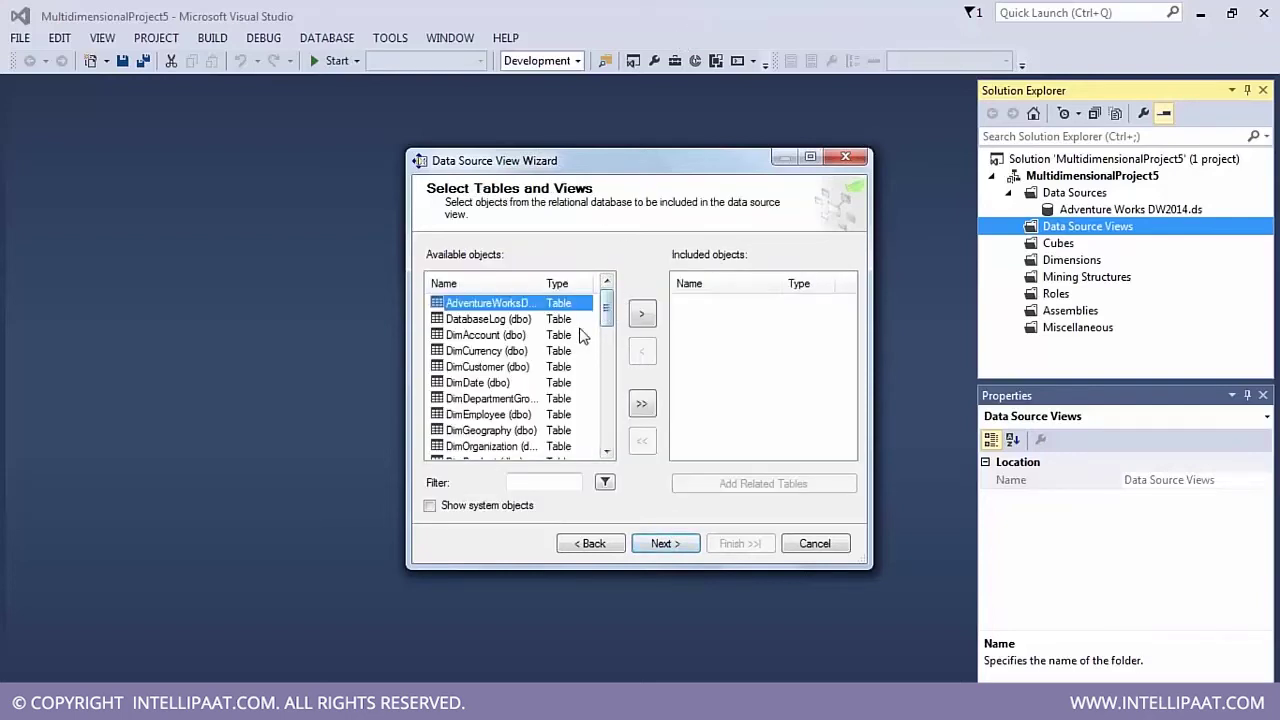
drag(607, 314, 606, 368)
click(510, 415)
click(512, 431)
click(642, 314)
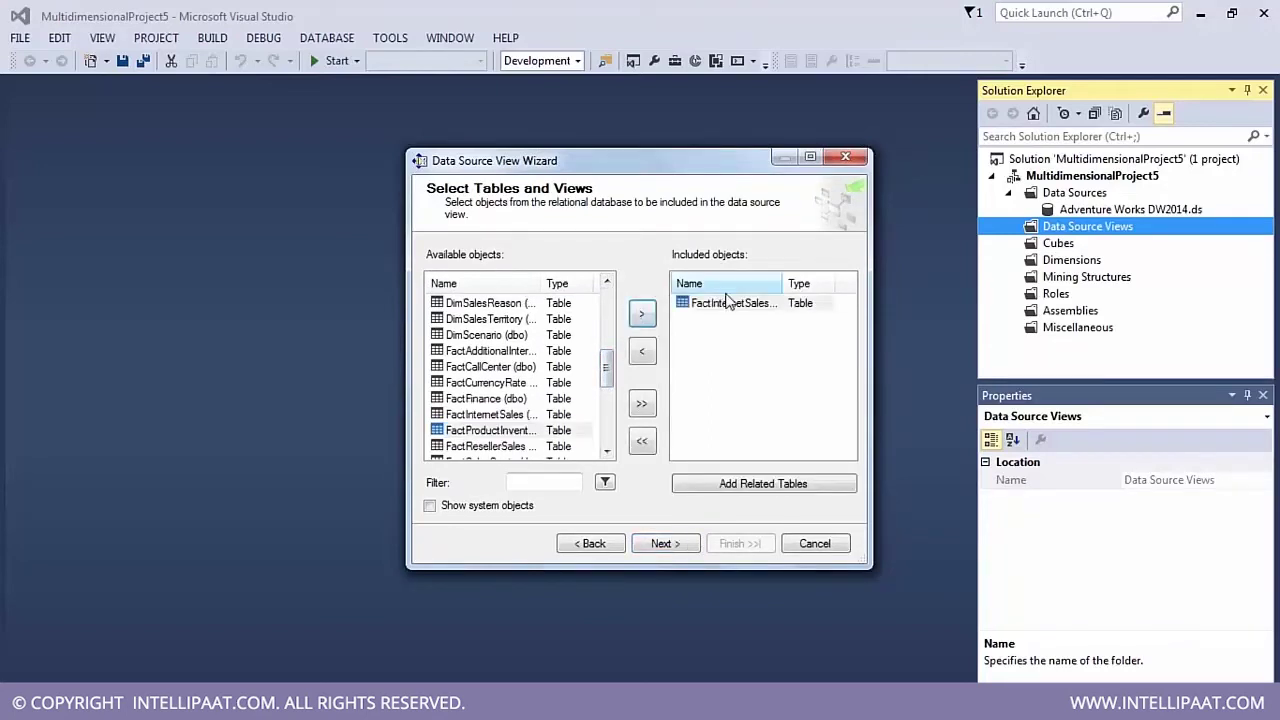
drag(785, 283, 808, 283)
click(732, 303)
click(642, 350)
click(480, 446)
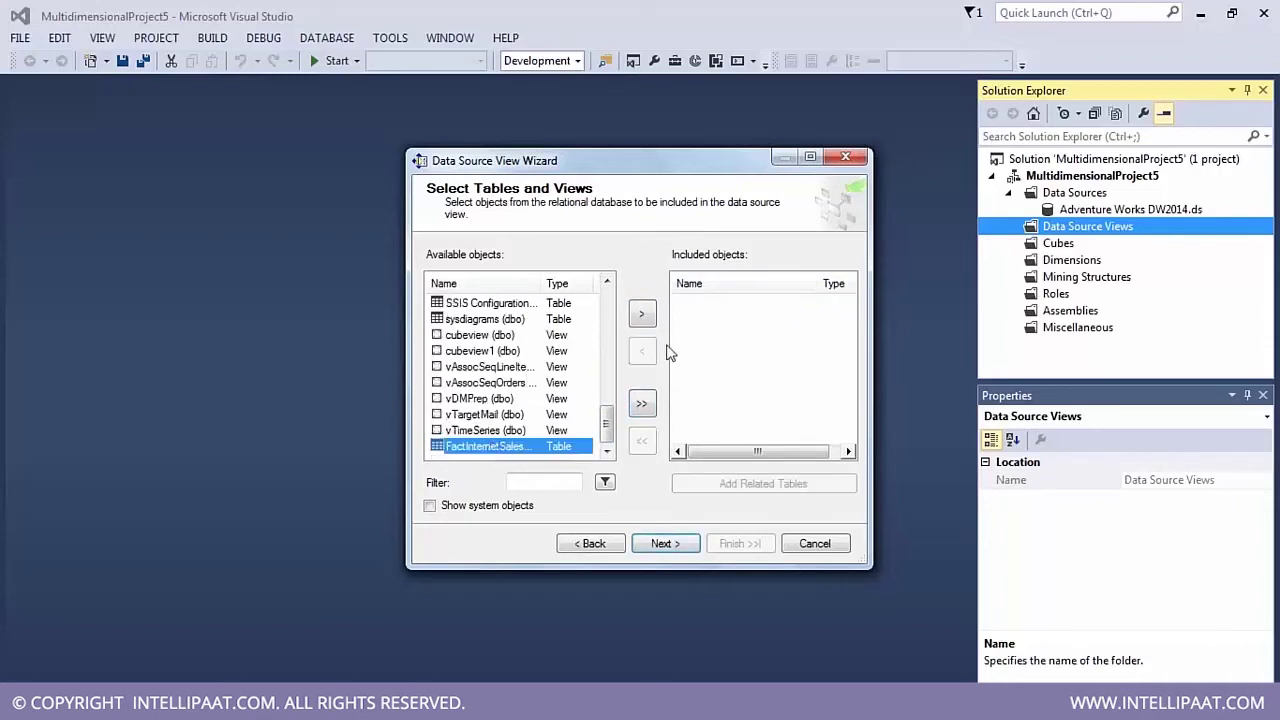
click(642, 314)
click(720, 323)
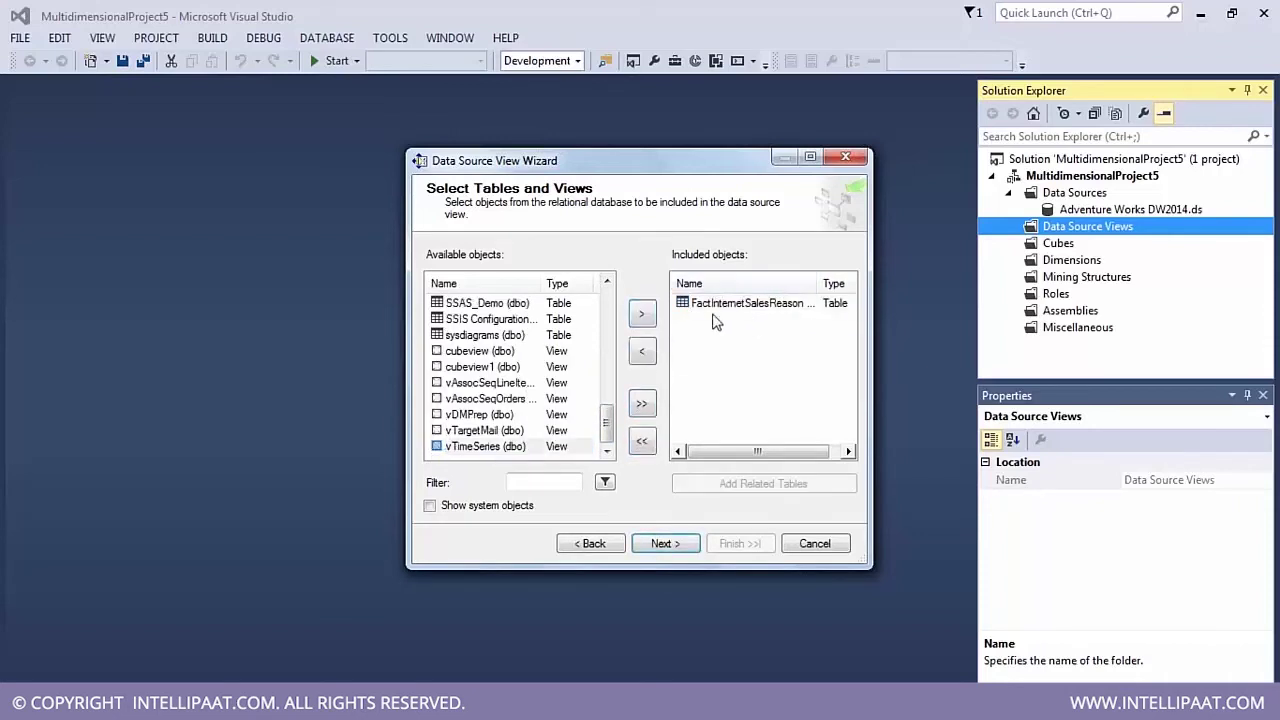
click(714, 316)
click(642, 350)
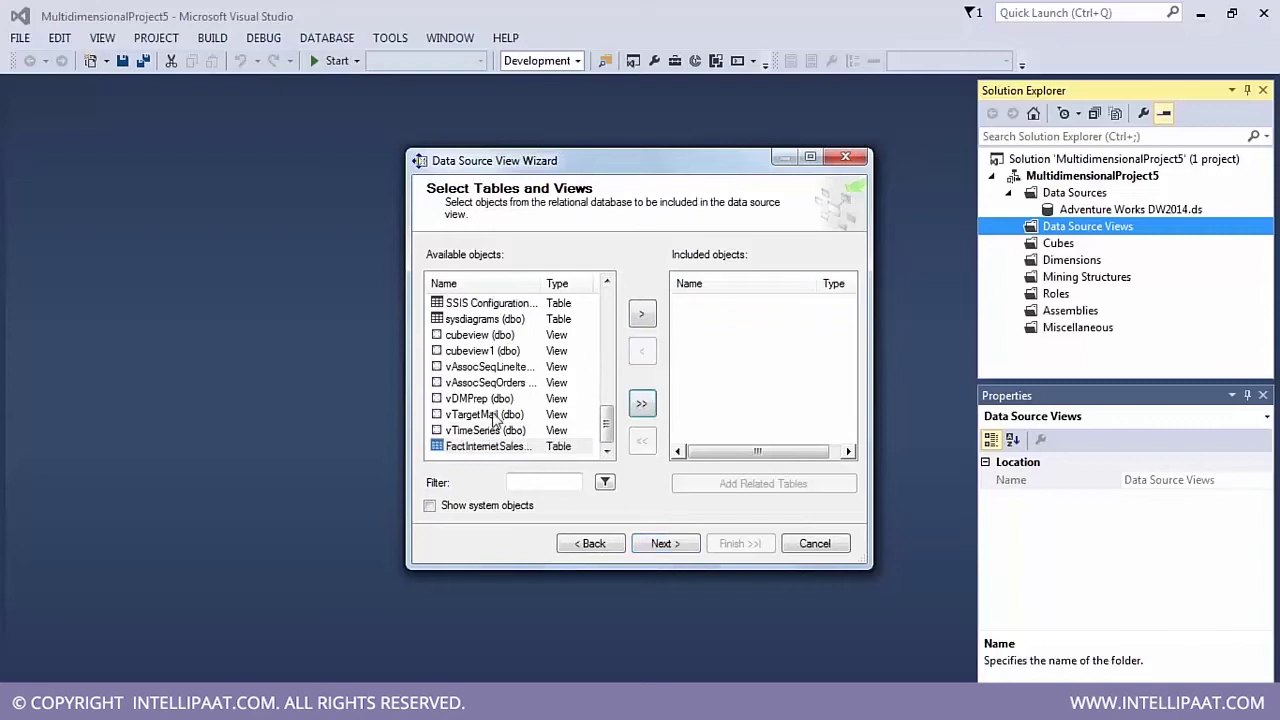
Step: Include the FactInternetSales table in the data source view together with its related tables
drag(608, 414, 604, 364)
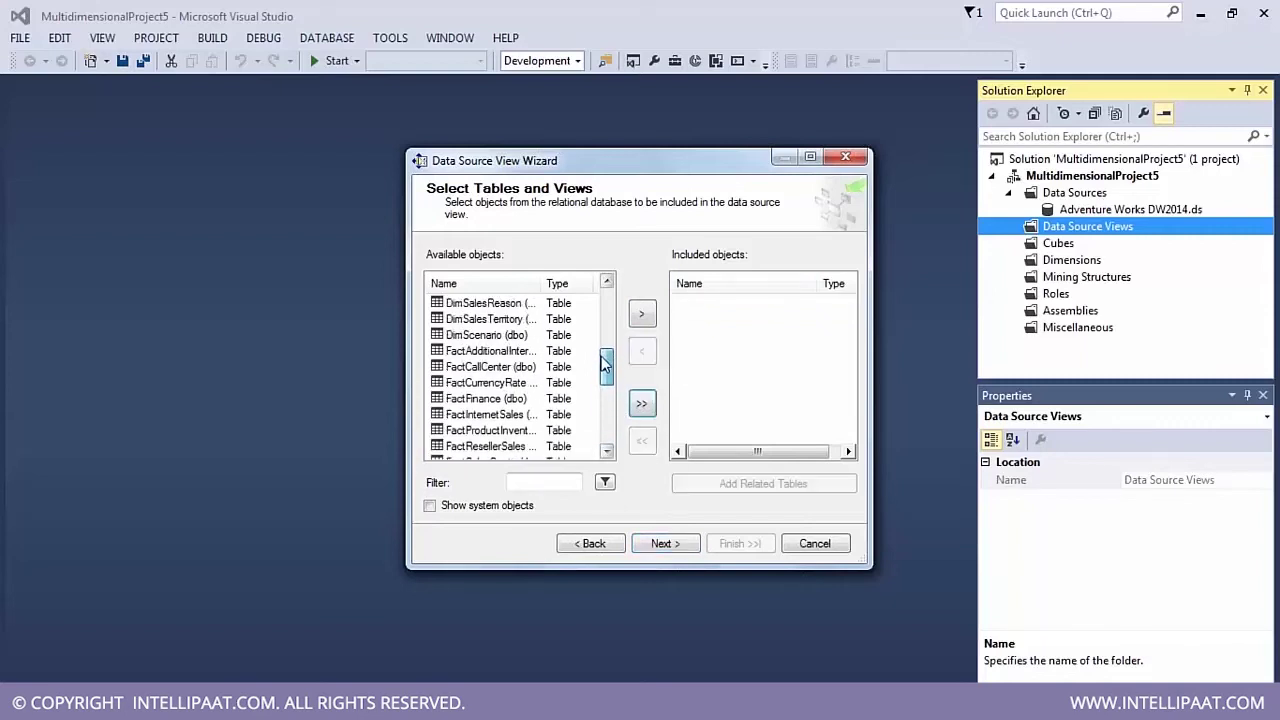
click(538, 414)
click(645, 310)
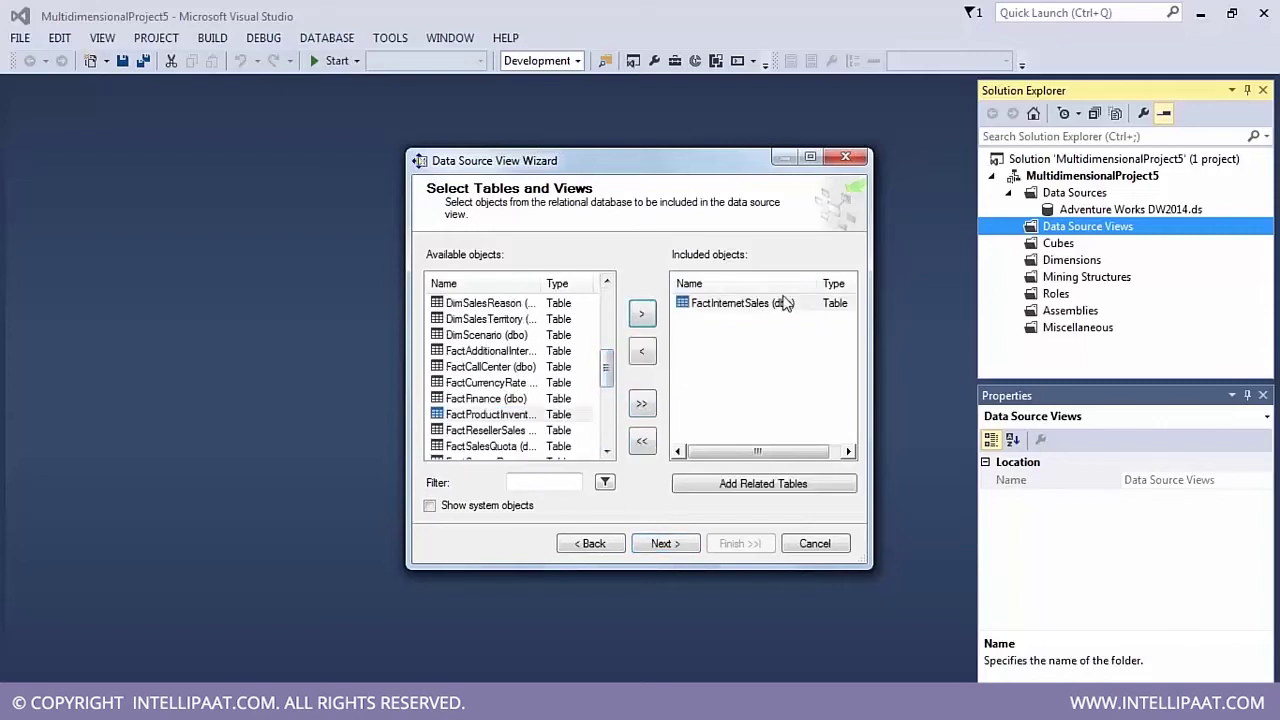
click(718, 488)
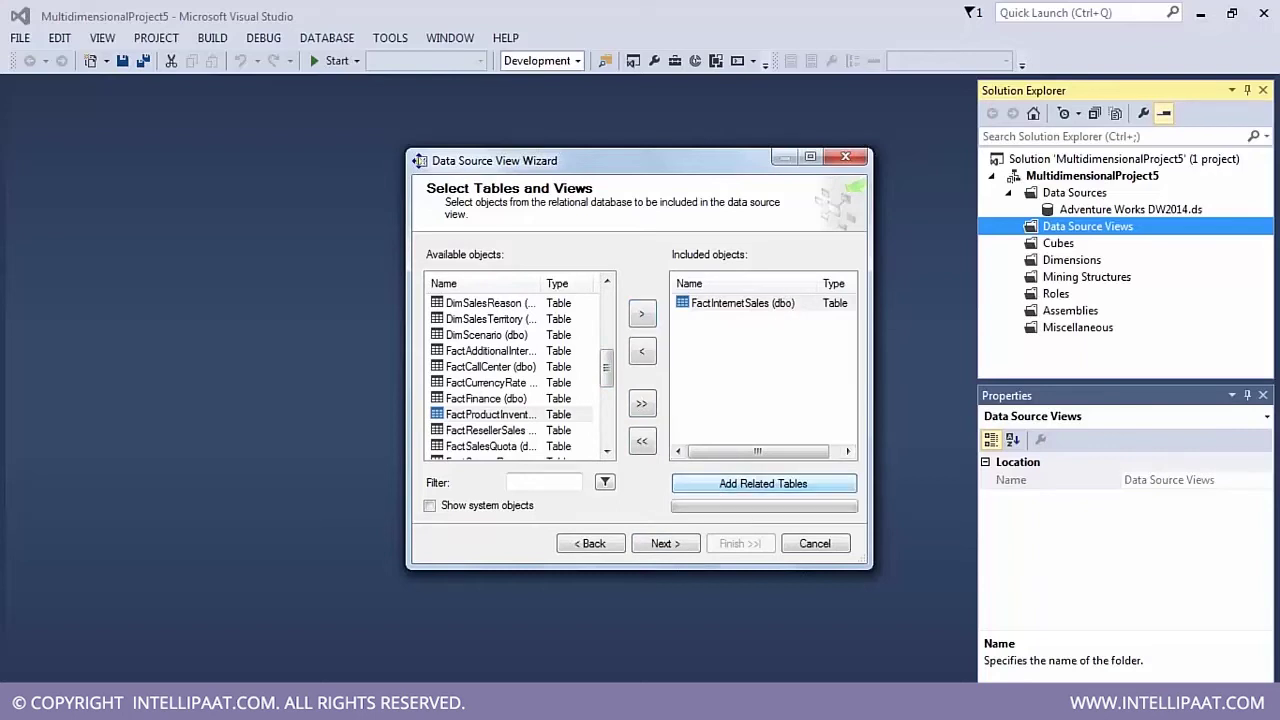
Step: Remove FactInternetSalesReason from the included objects and finish the data source view as Adventure Works DW2014
click(706, 285)
click(733, 335)
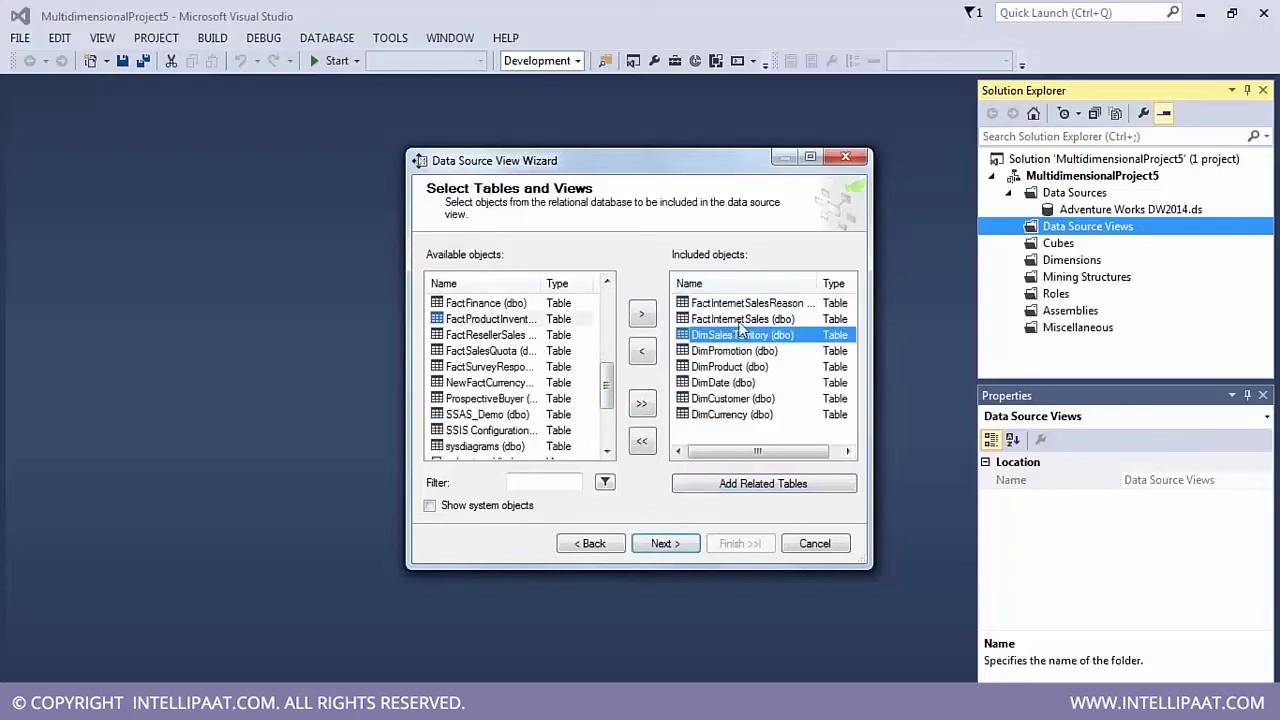
click(758, 303)
click(643, 353)
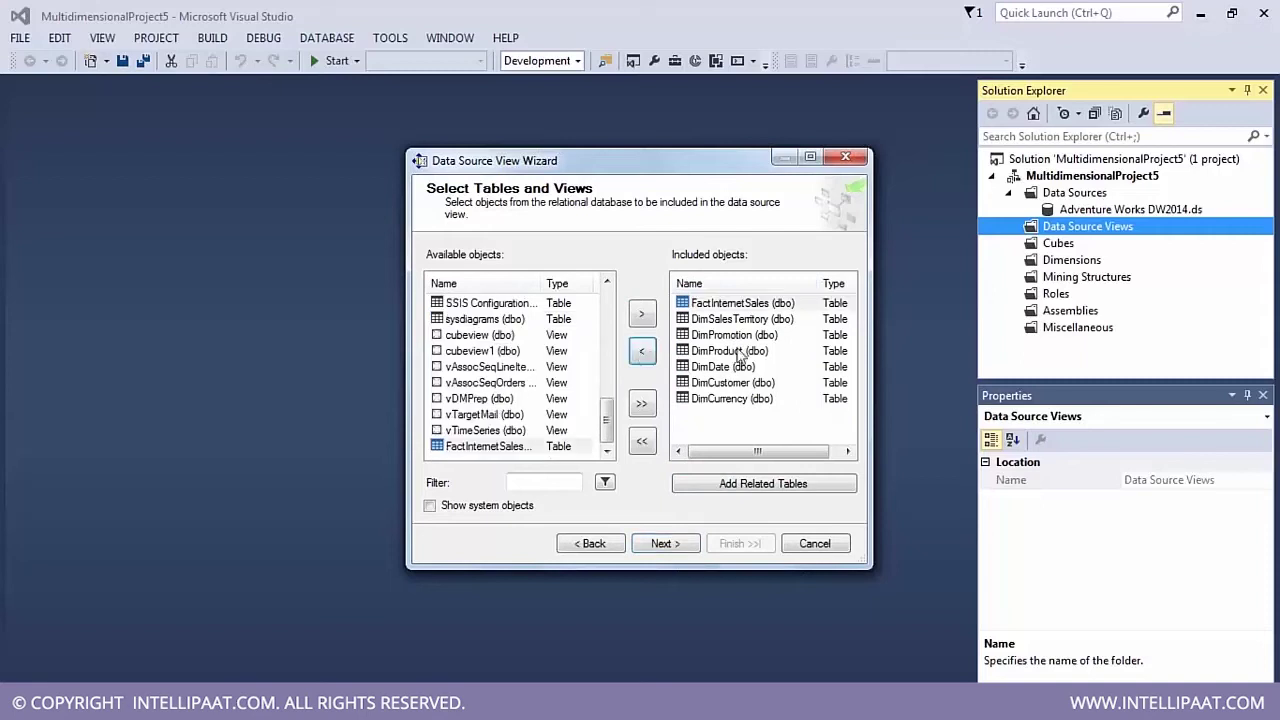
click(666, 545)
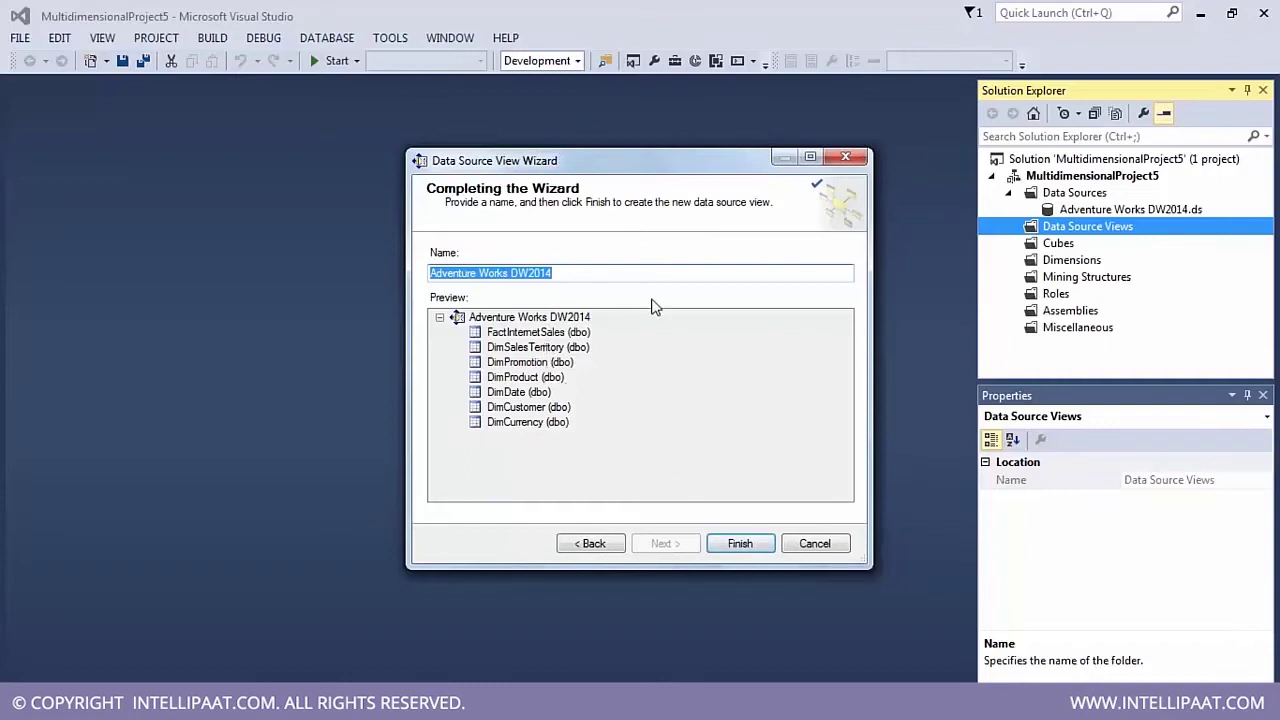
click(745, 543)
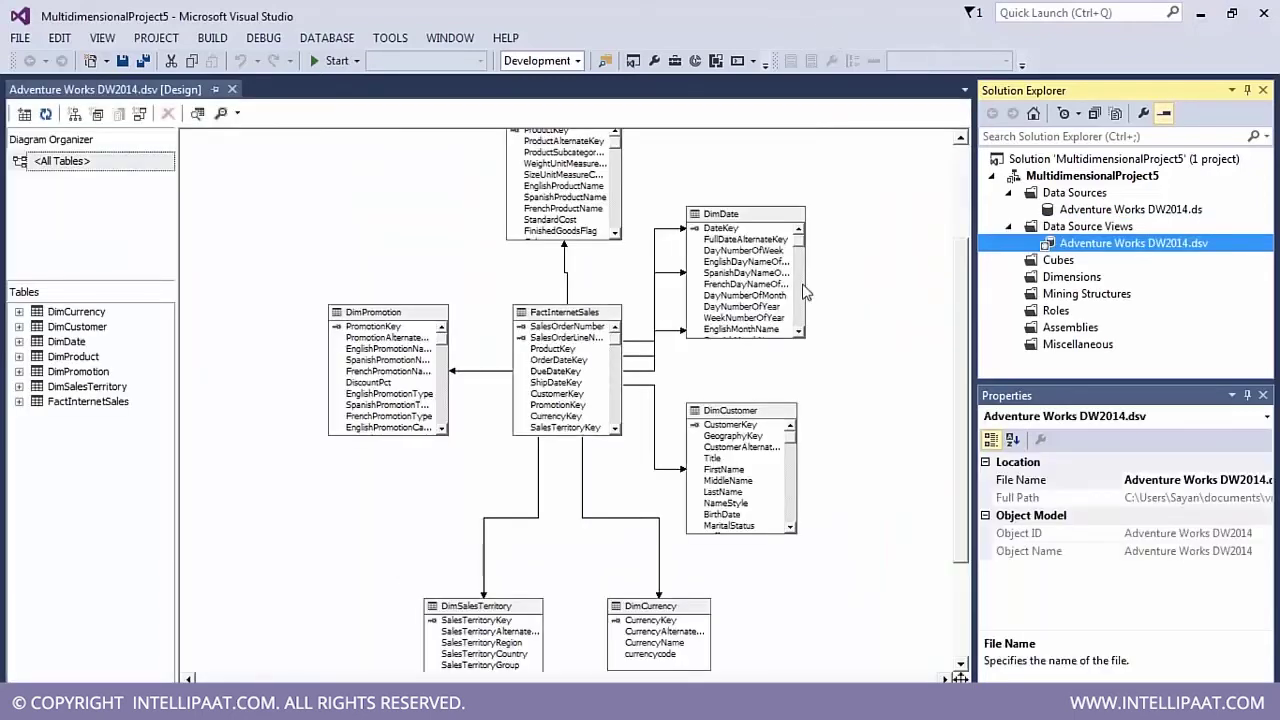
Step: Examine the DimDate, DimCustomer and DimPromotion tables in the diagram and the project's Dimensions and Cubes folders
click(943, 322)
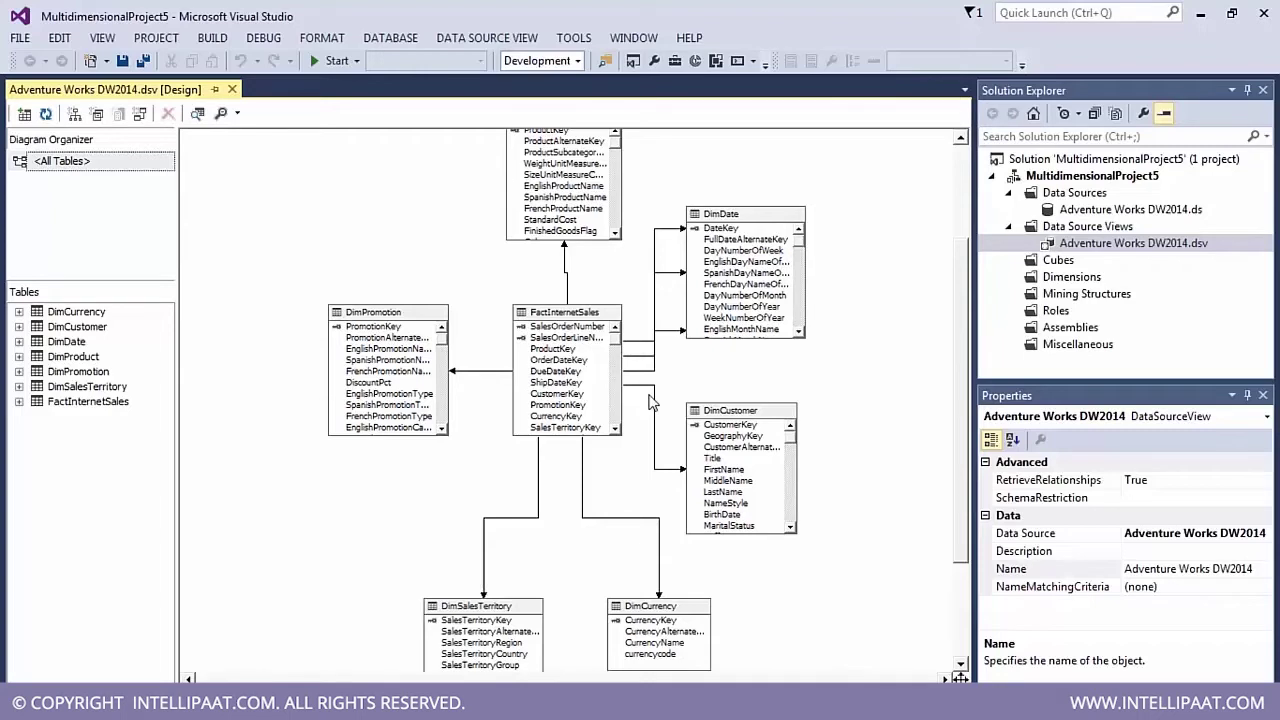
click(749, 215)
click(716, 408)
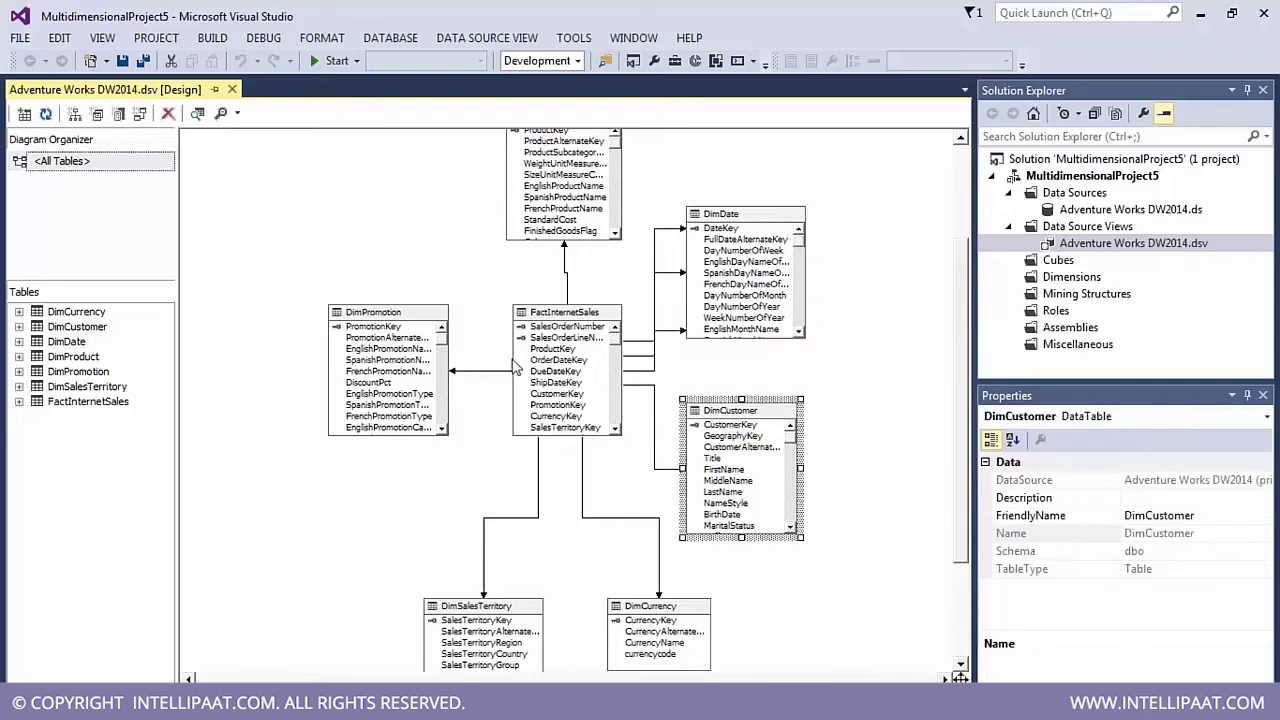
click(408, 323)
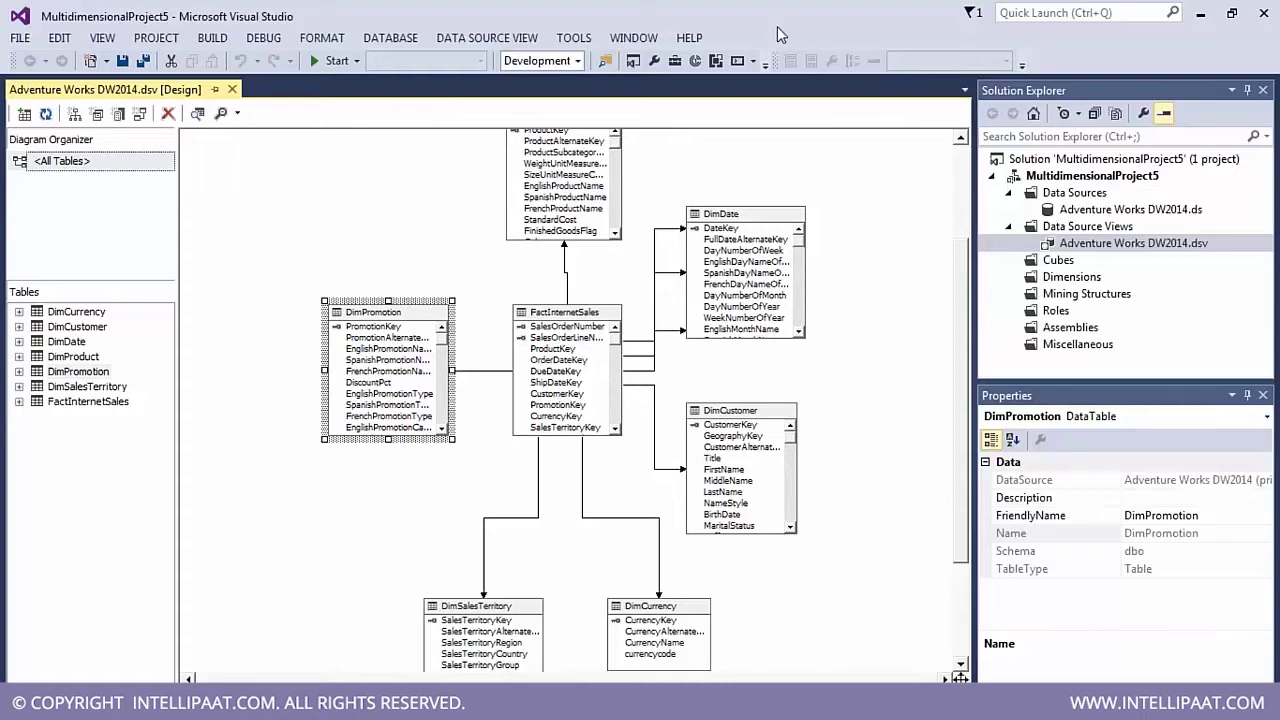
click(1076, 279)
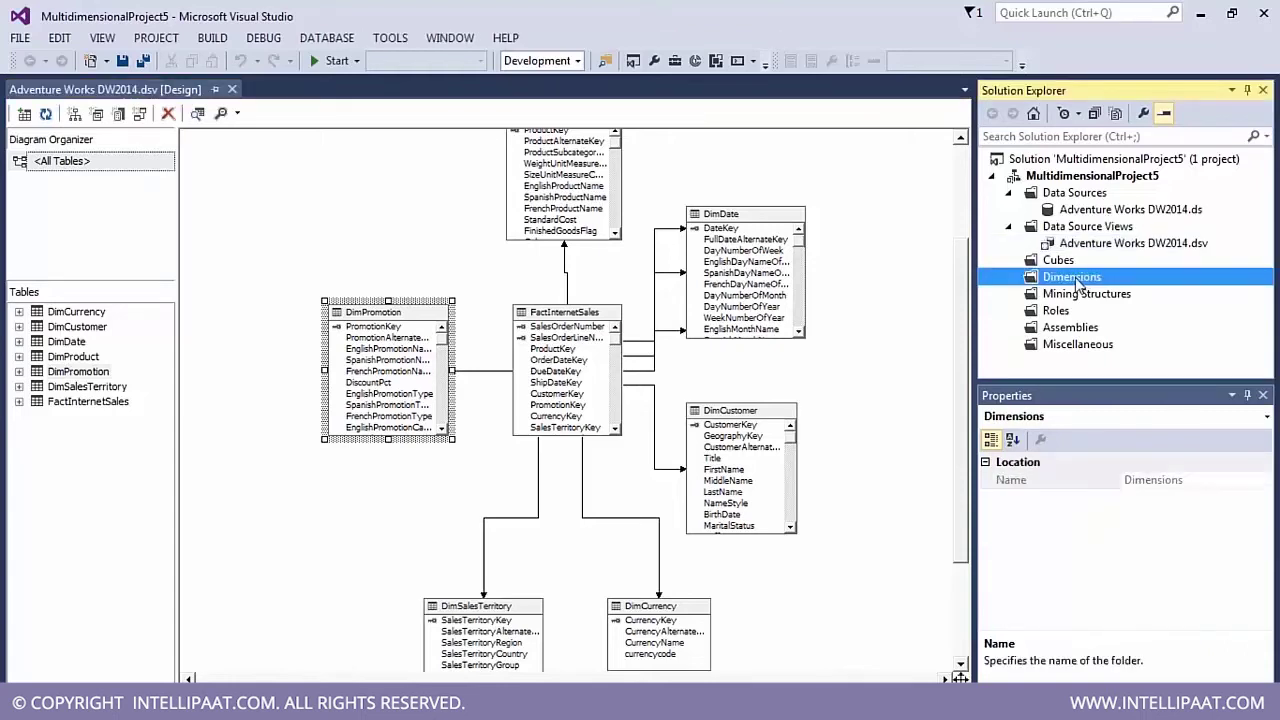
click(766, 214)
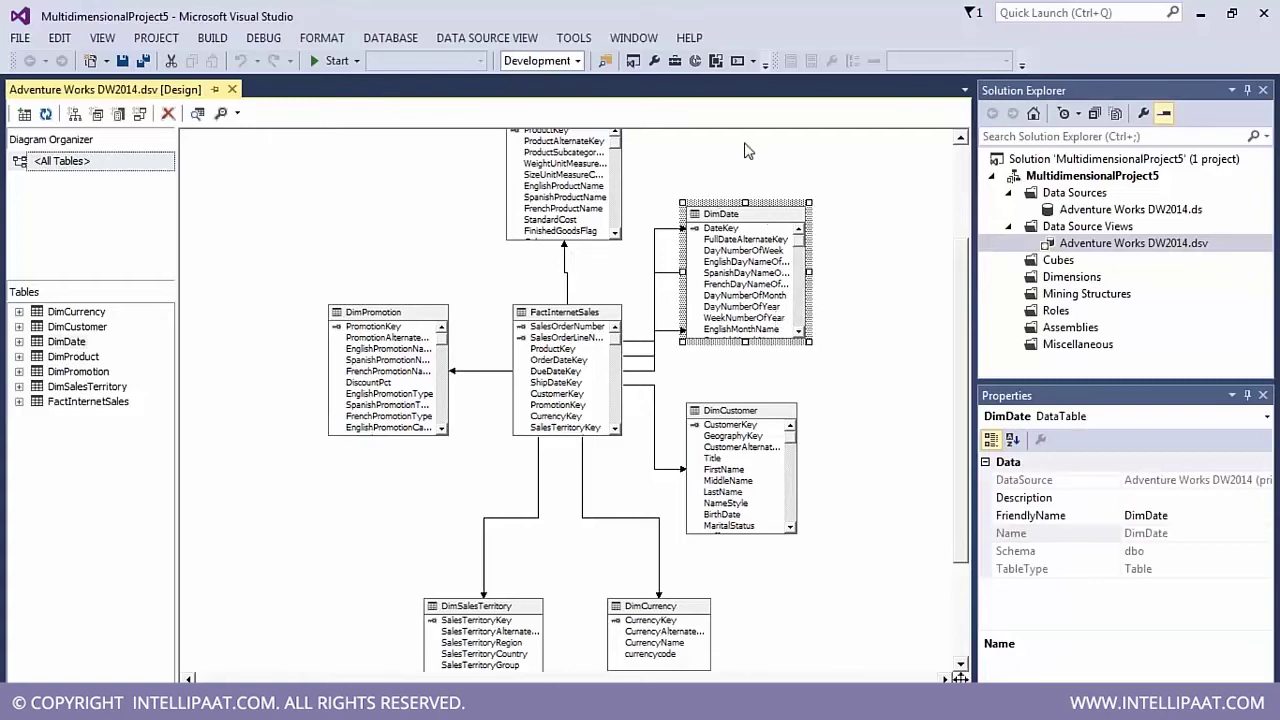
click(771, 418)
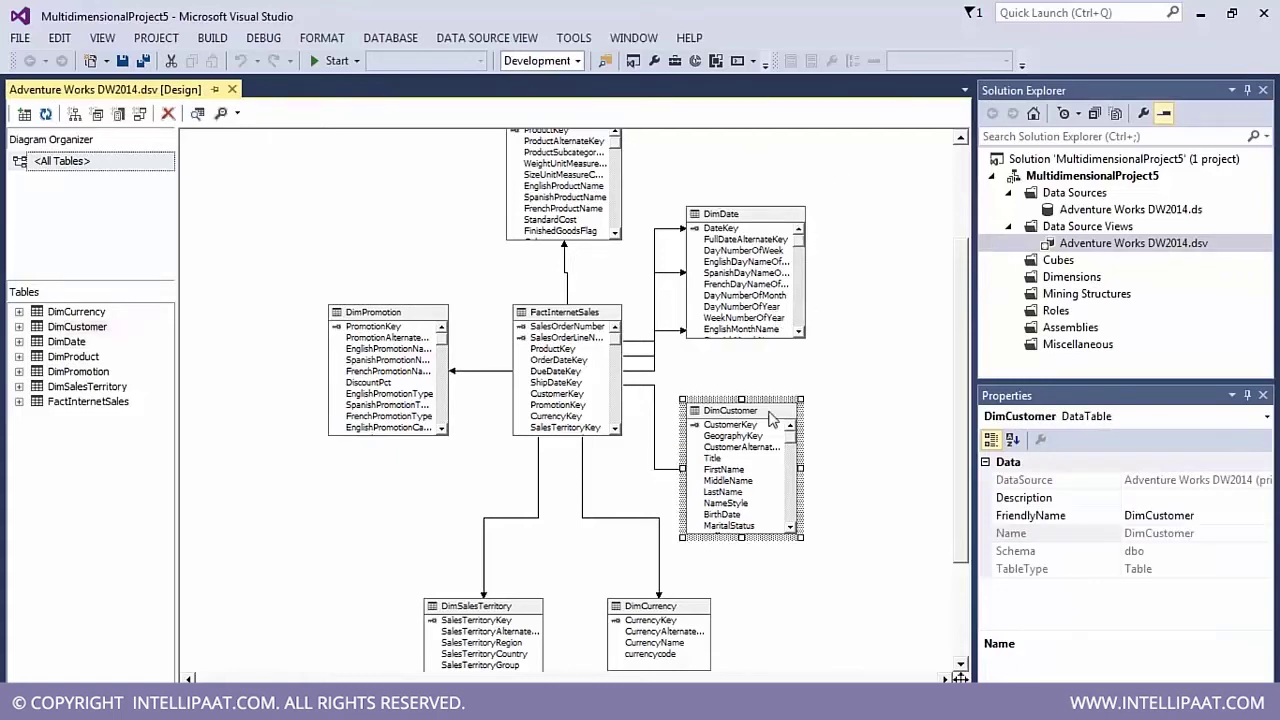
click(743, 215)
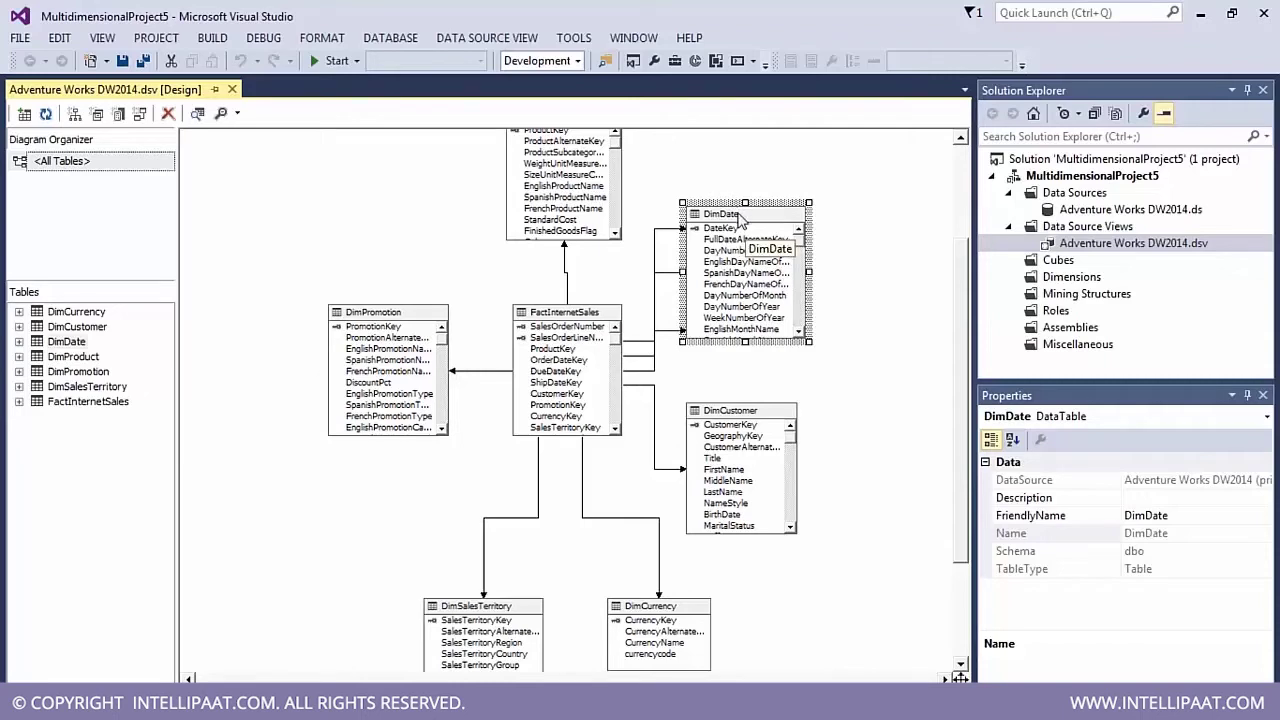
click(1060, 280)
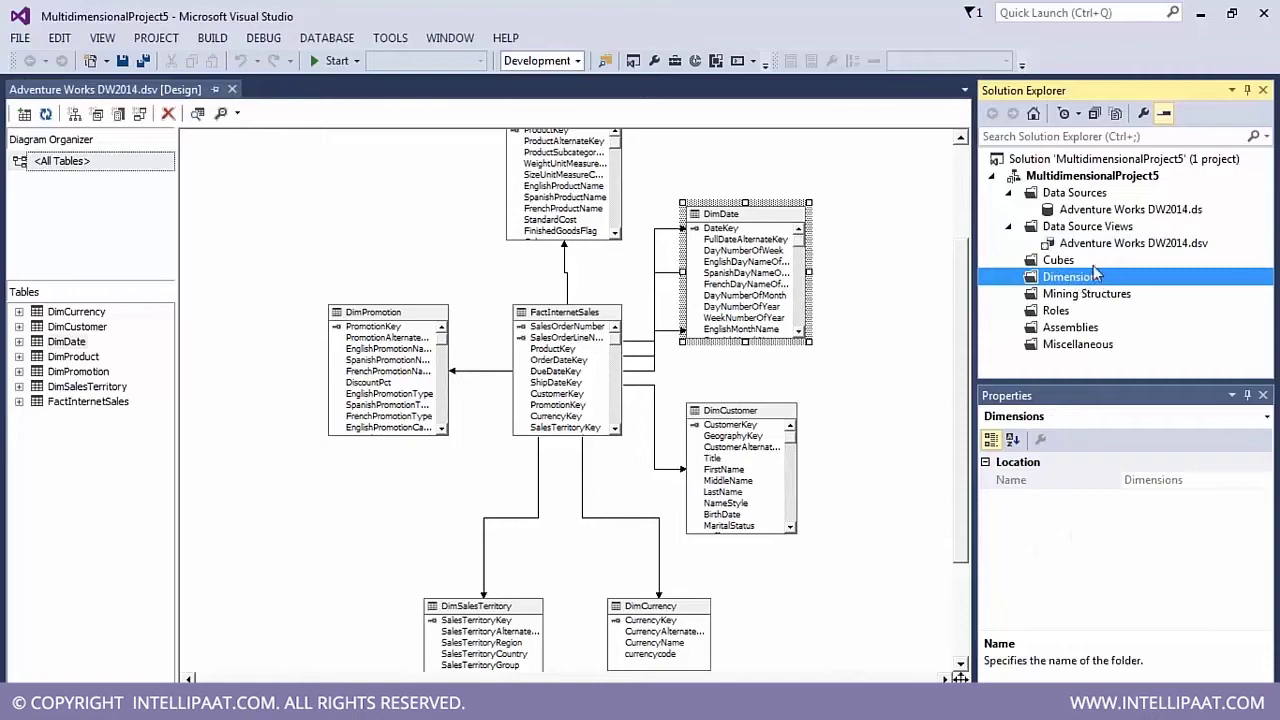
click(1062, 260)
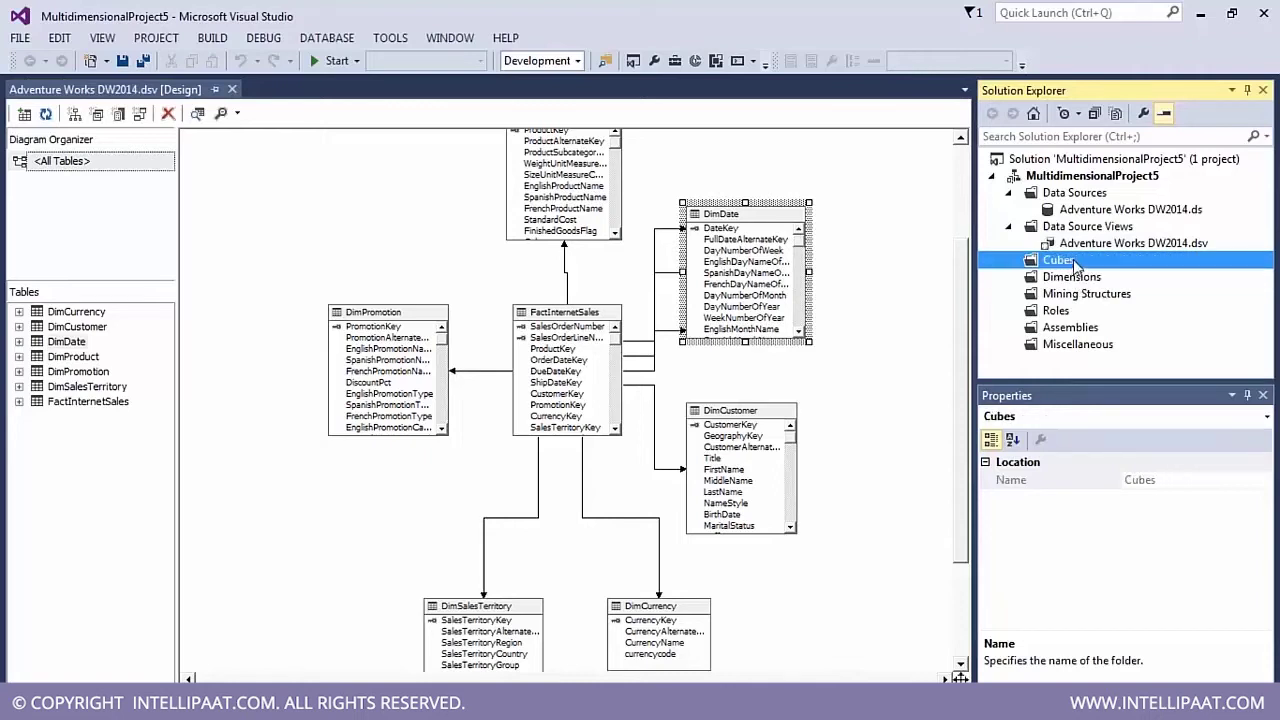
Step: Start a new dimension based on an existing table and proceed to its source information
click(1074, 278)
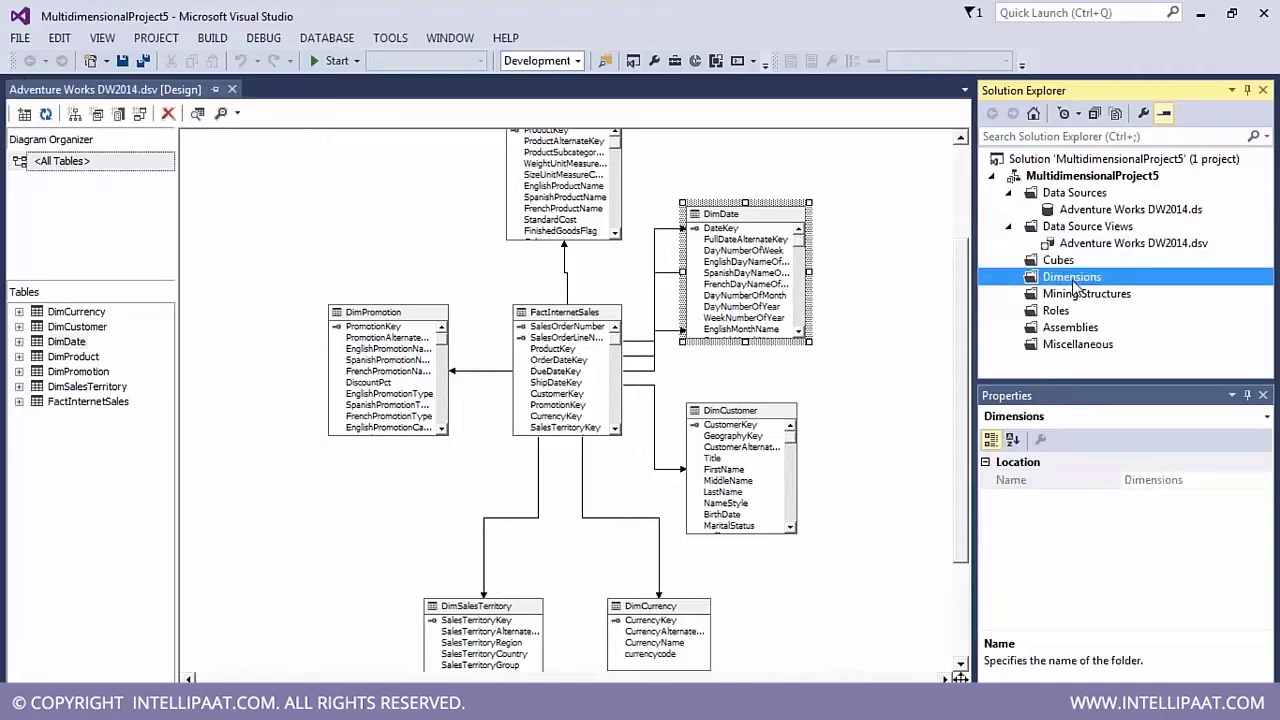
right_click(1074, 285)
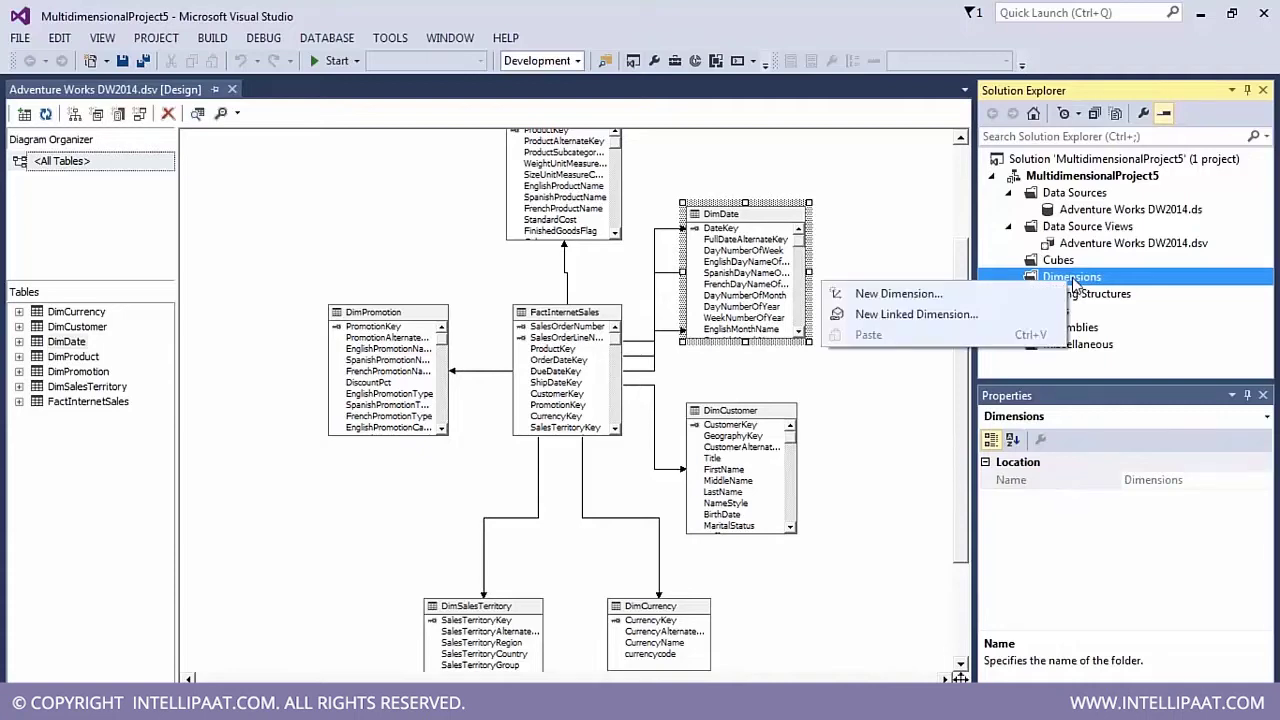
click(922, 296)
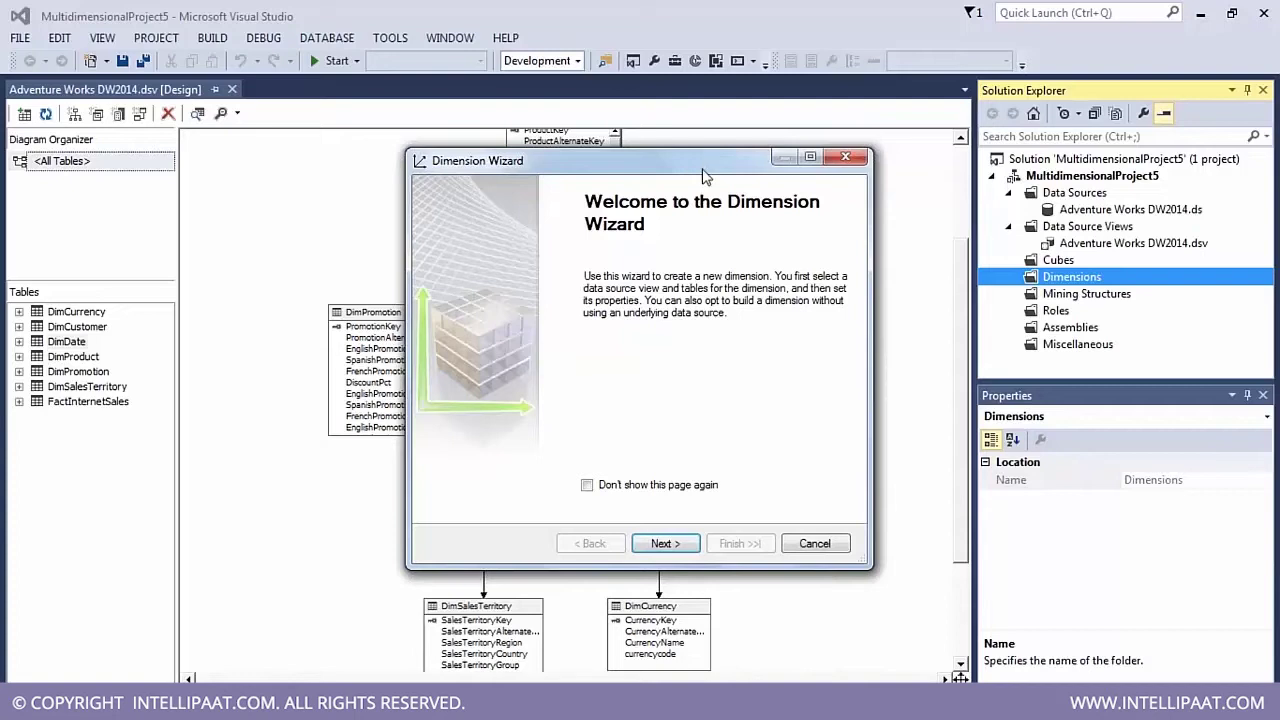
click(660, 543)
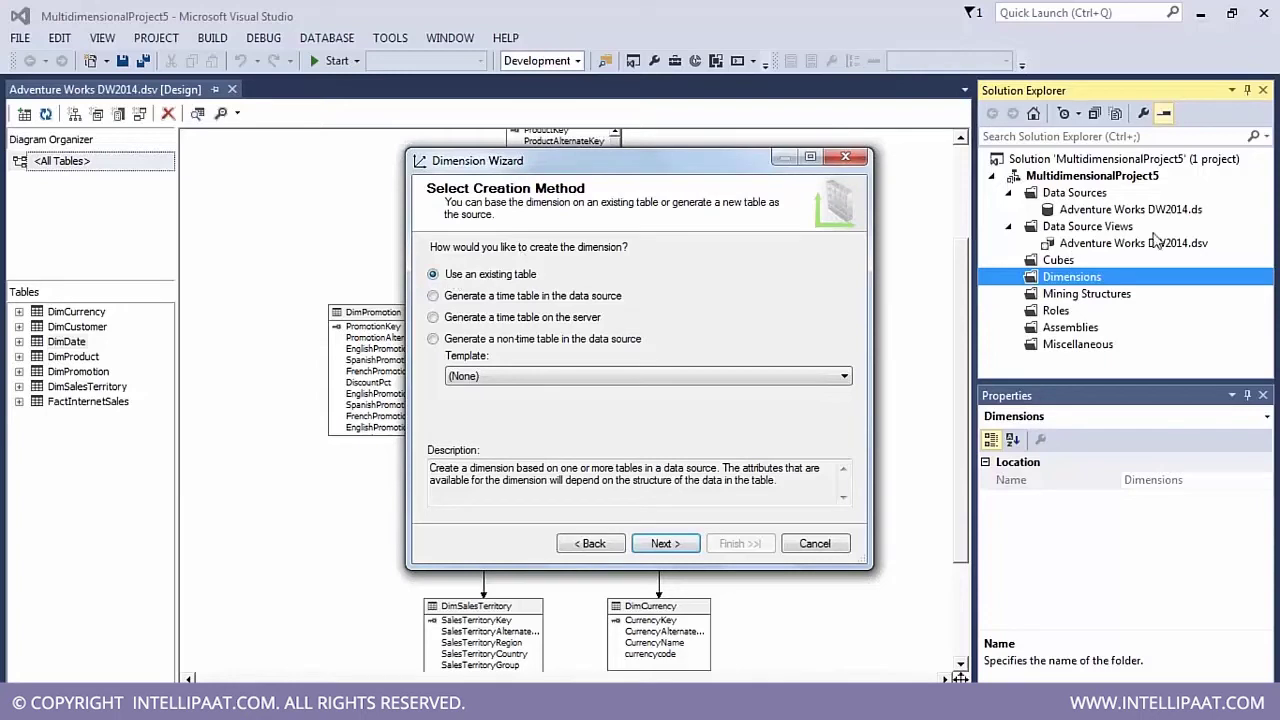
click(672, 543)
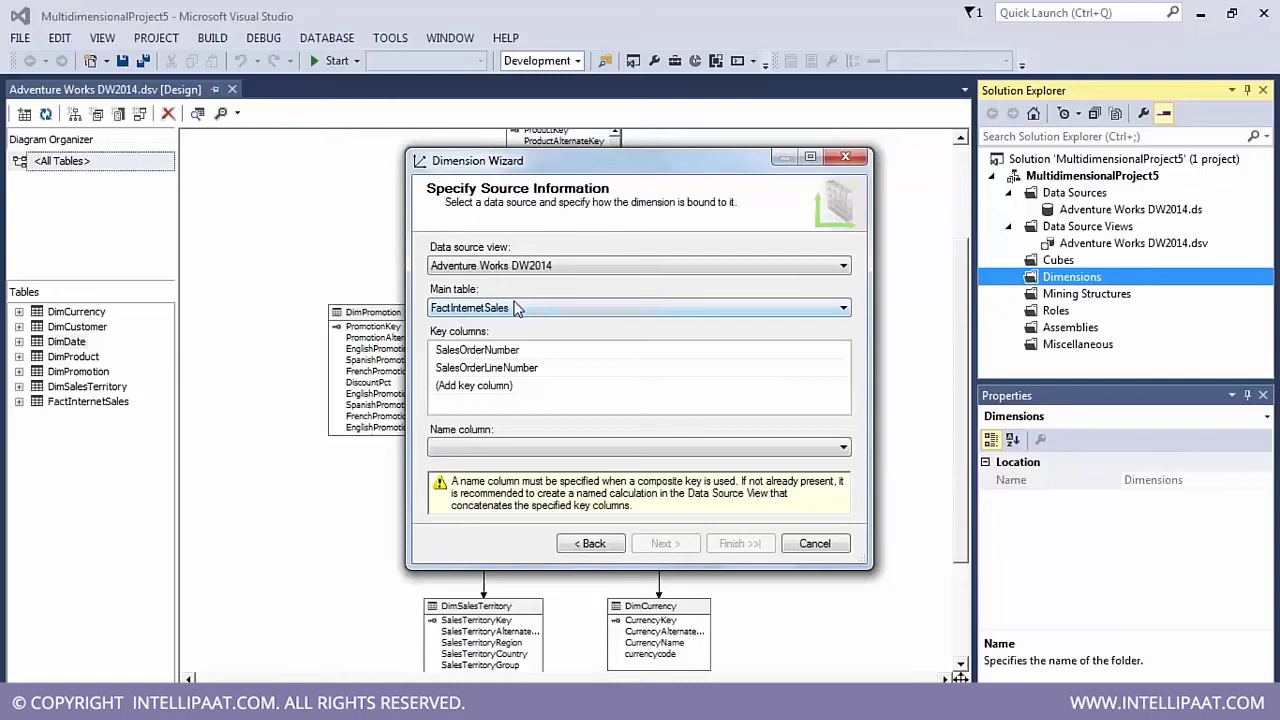
Step: Choose DimCustomer as the main table of the new dimension
click(515, 308)
click(518, 280)
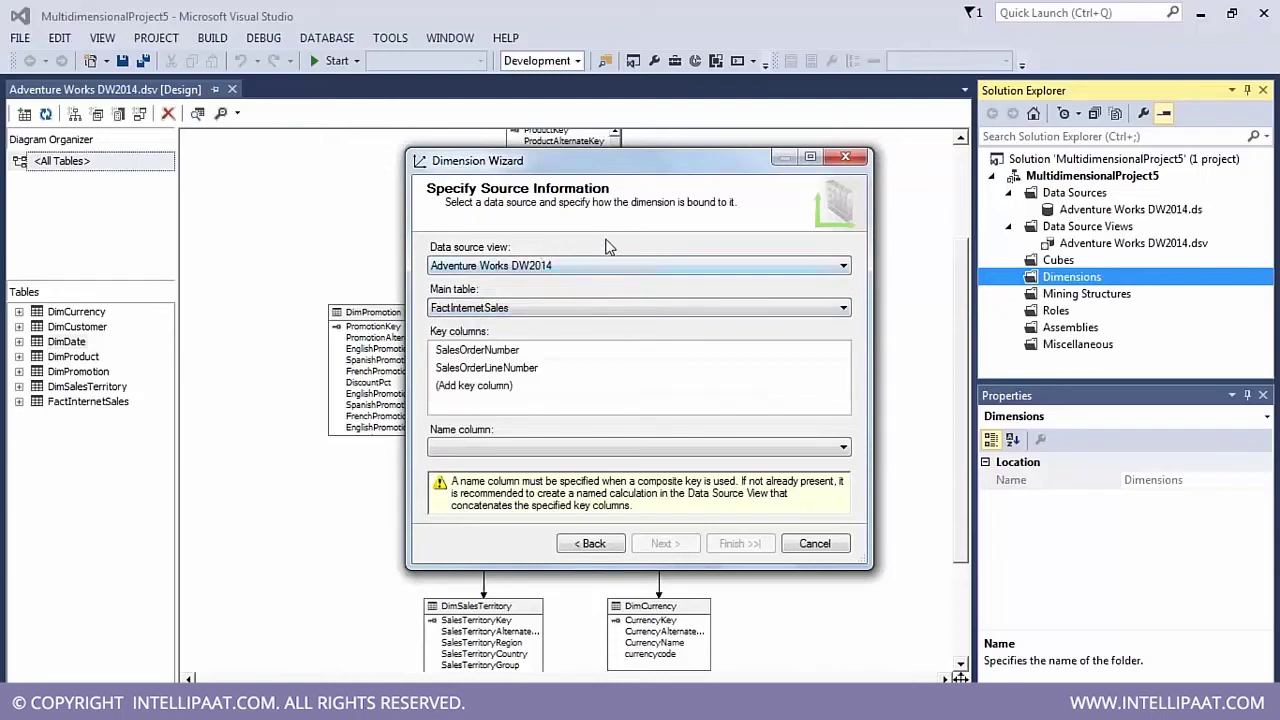
click(519, 312)
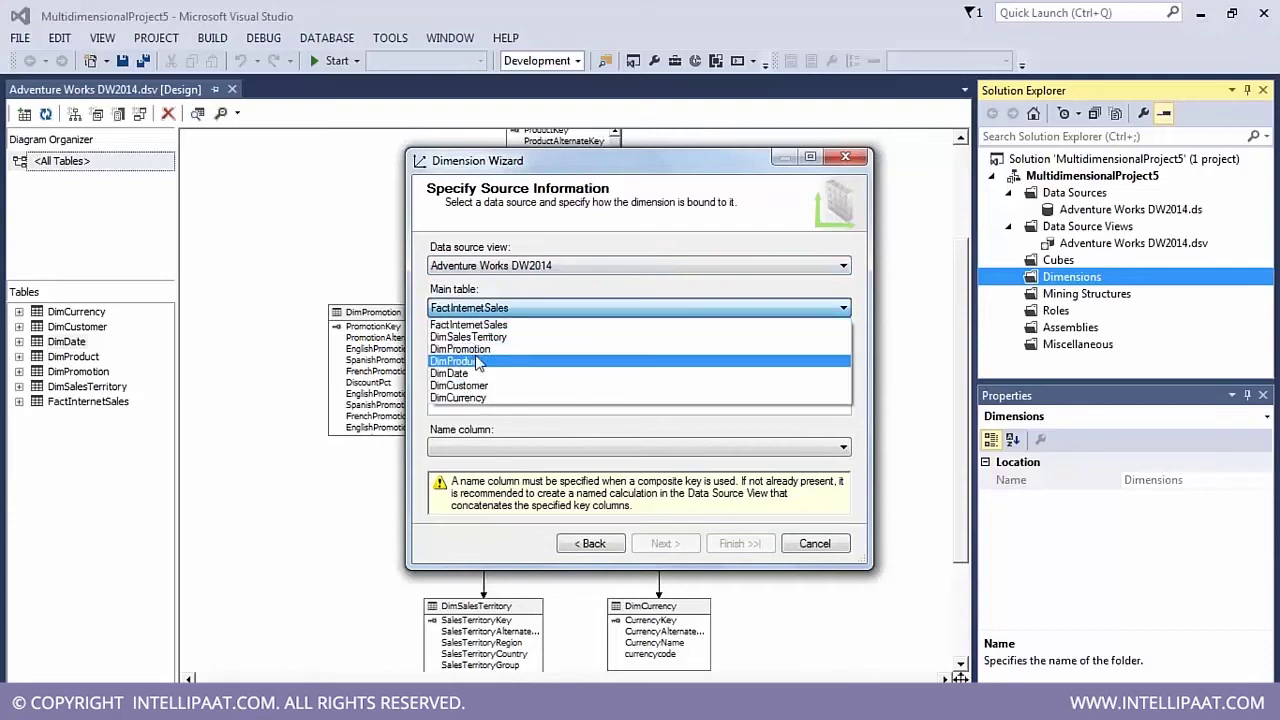
click(522, 325)
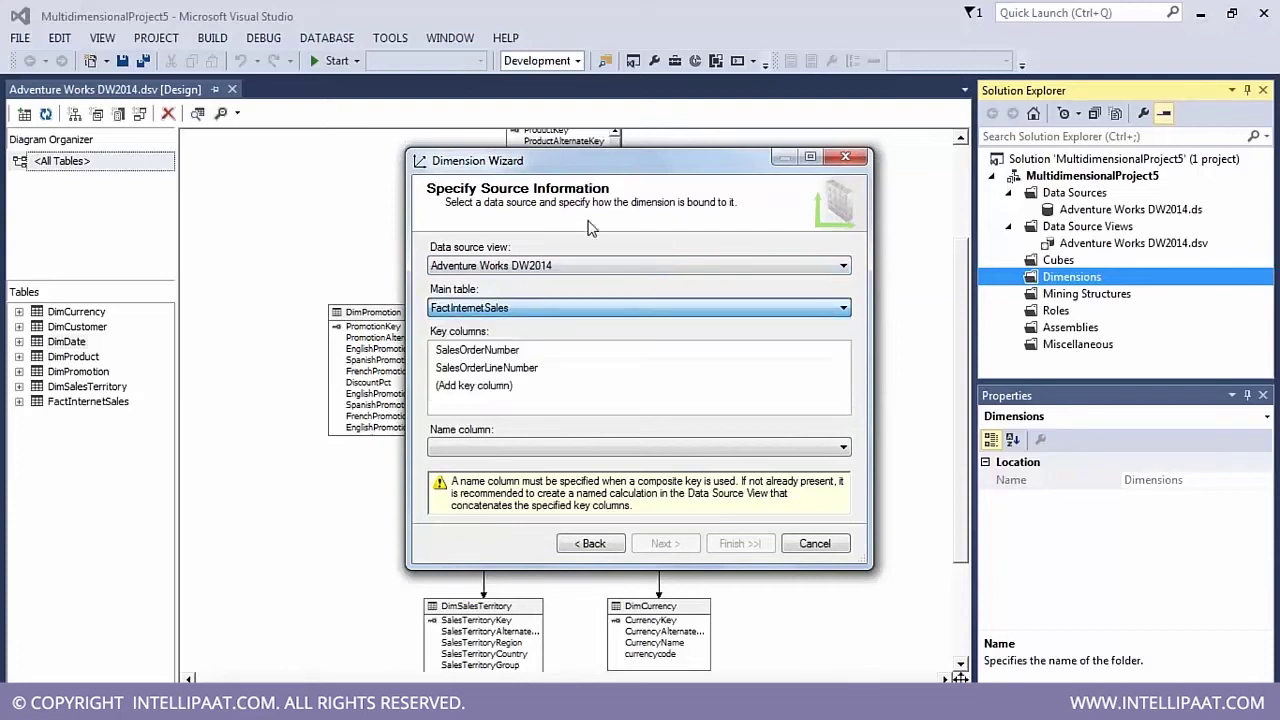
click(505, 312)
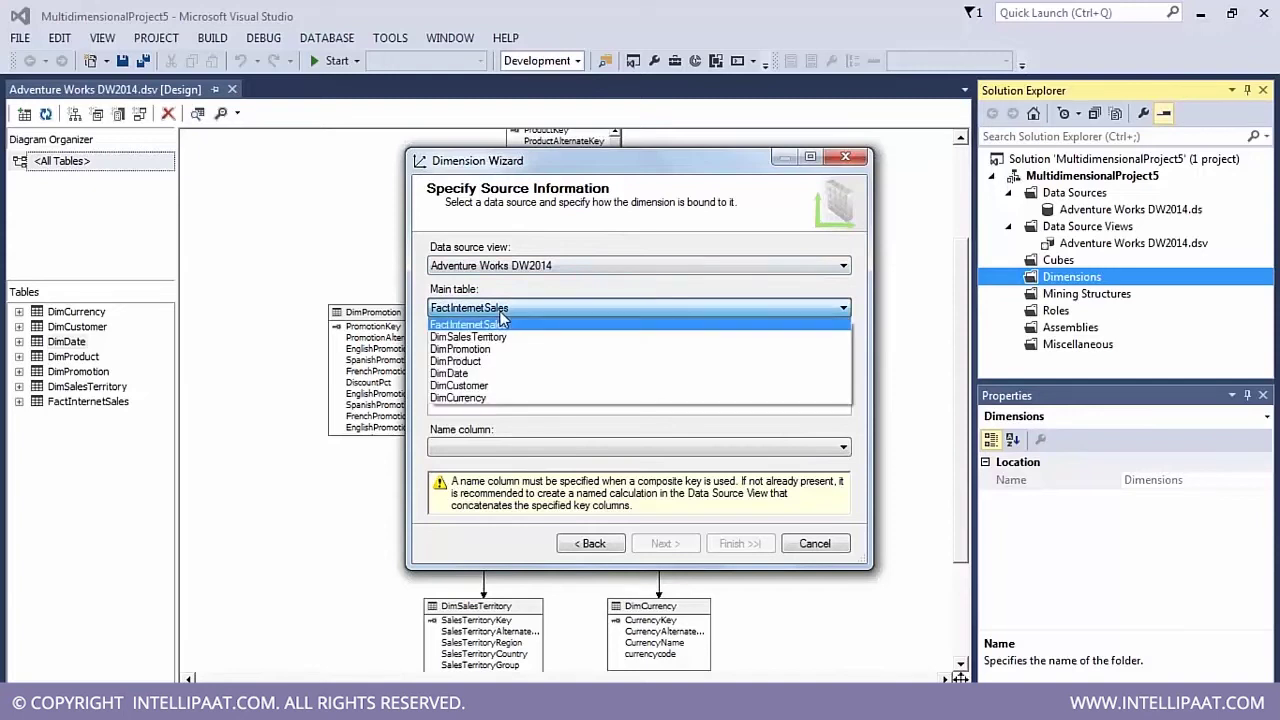
click(472, 386)
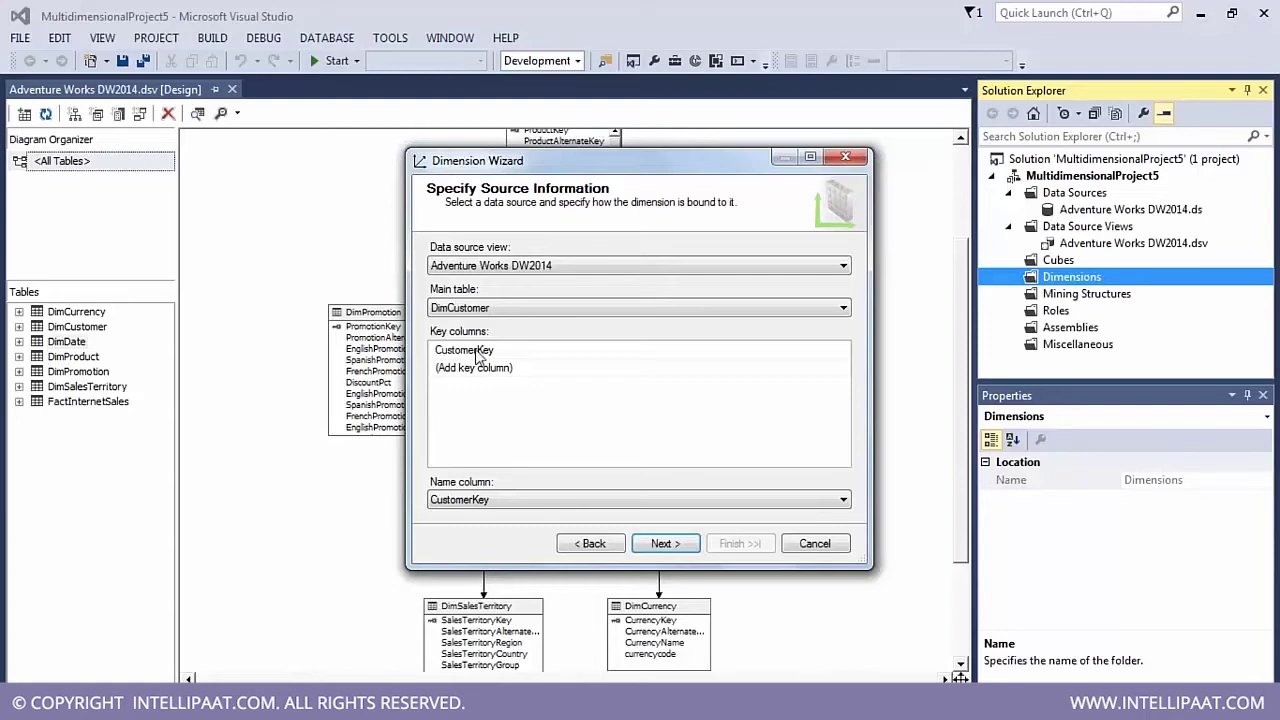
Step: Keep CustomerKey as both the key column and the name column and proceed to the dimension attributes
click(474, 502)
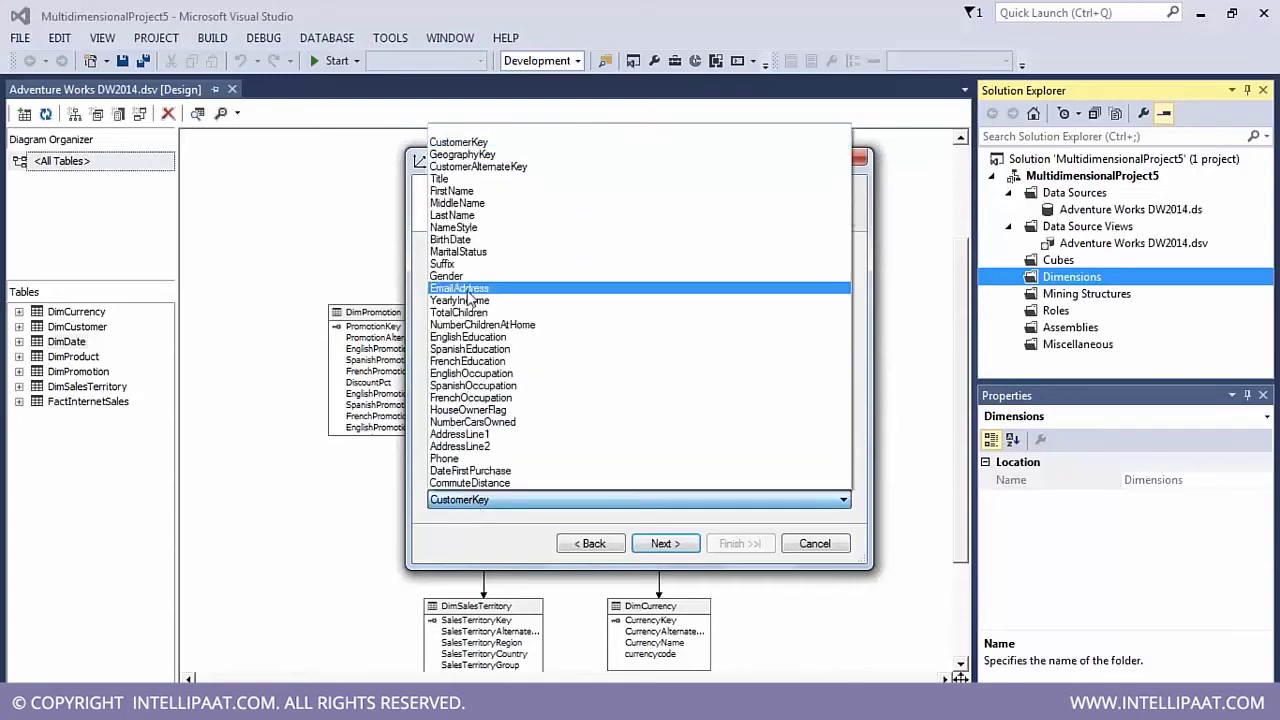
click(458, 508)
click(503, 358)
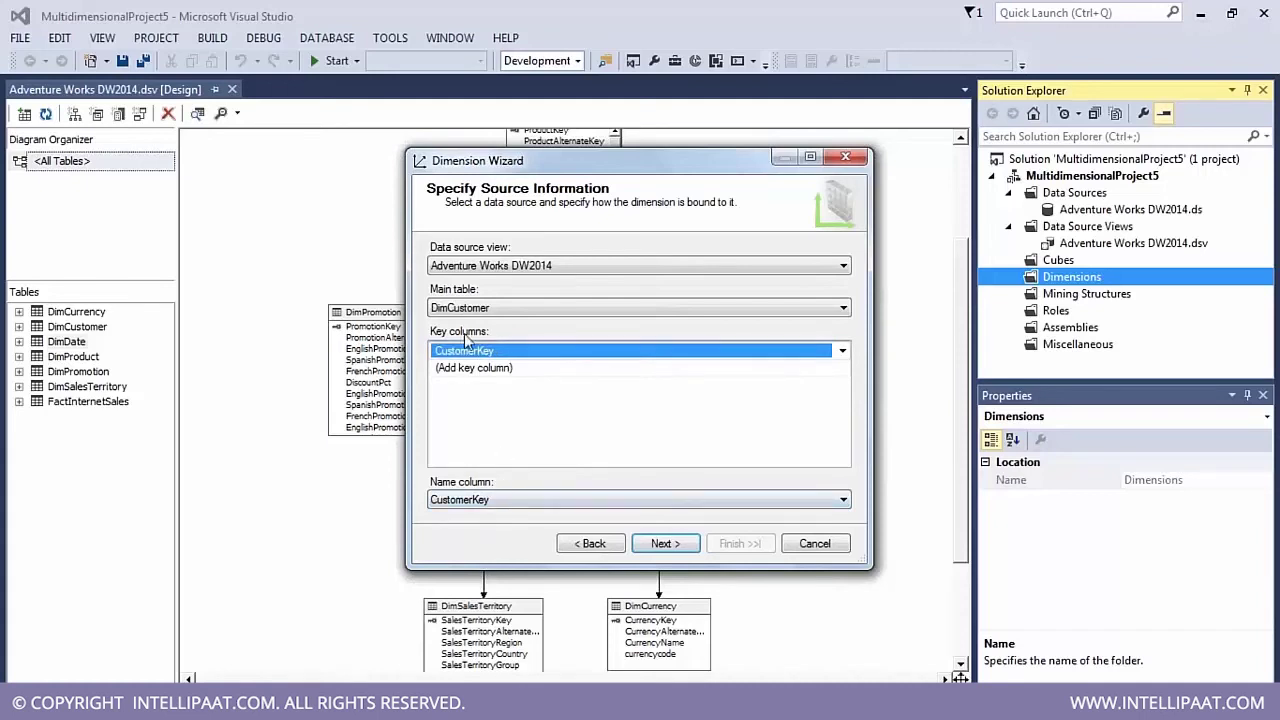
click(485, 500)
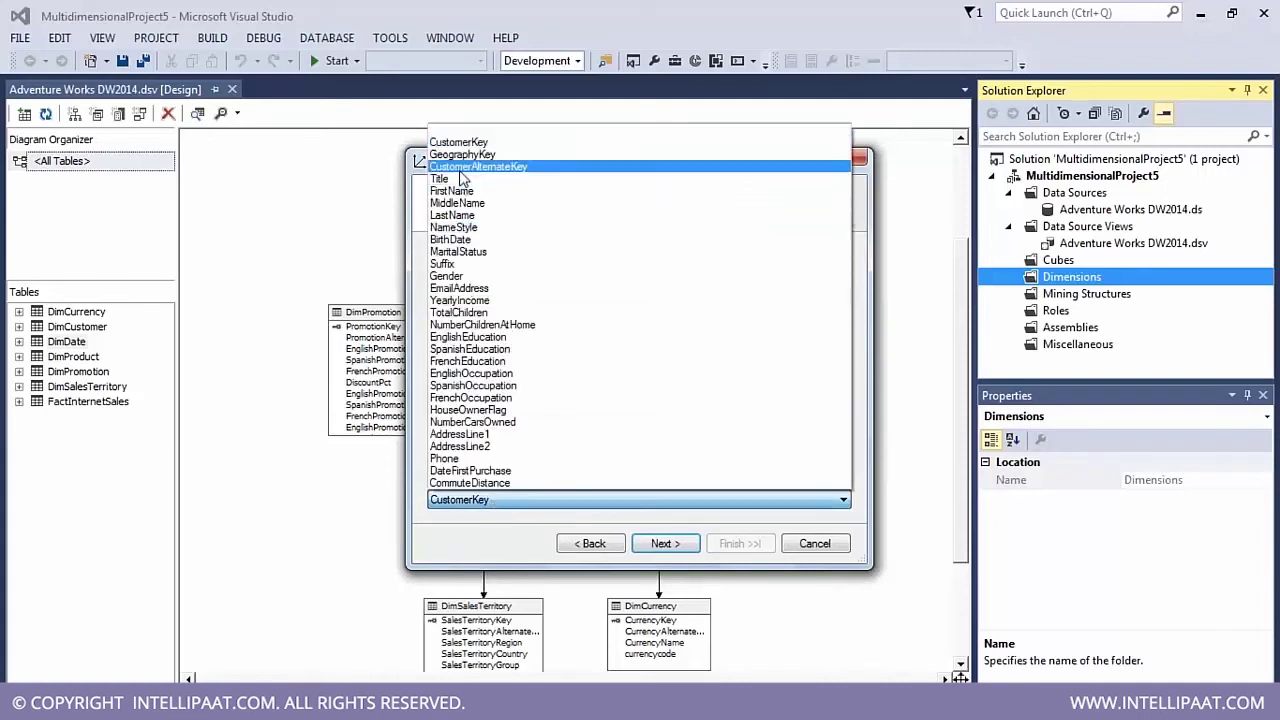
click(488, 548)
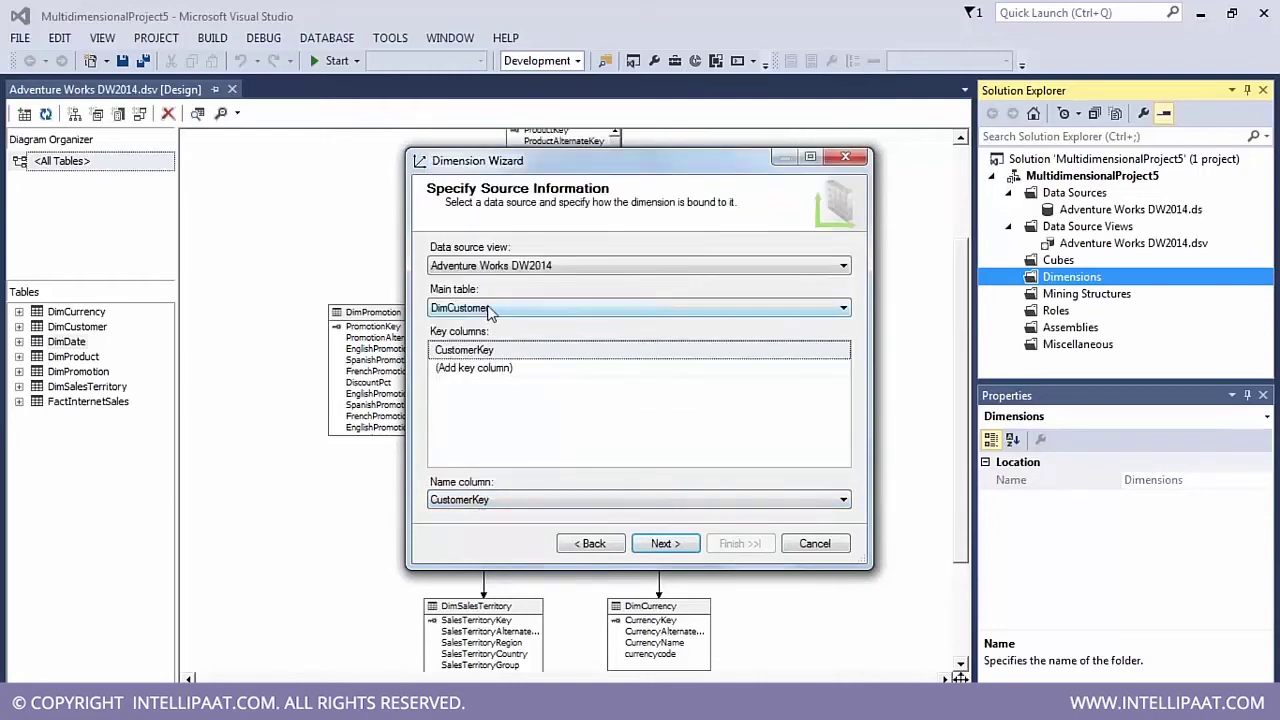
click(665, 543)
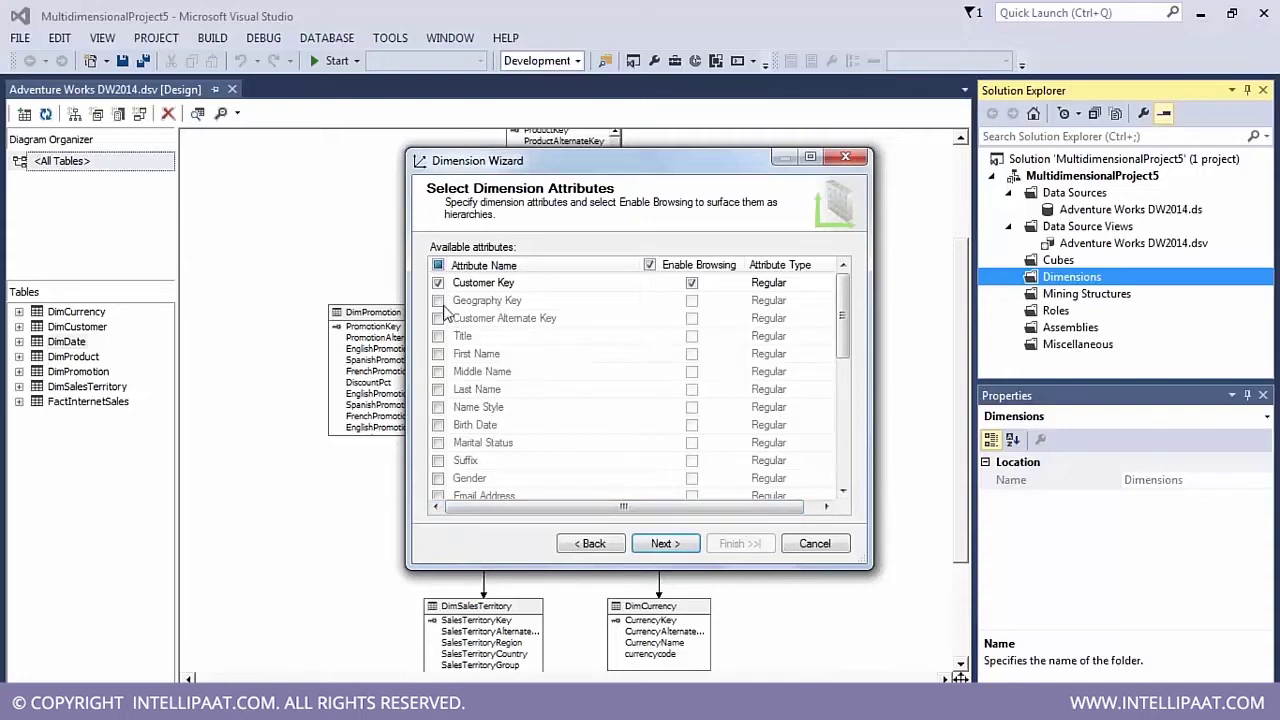
Step: Include the First Name, Middle Name, Last Name and Gender attributes in the dimension and continue to the final wizard page
click(438, 354)
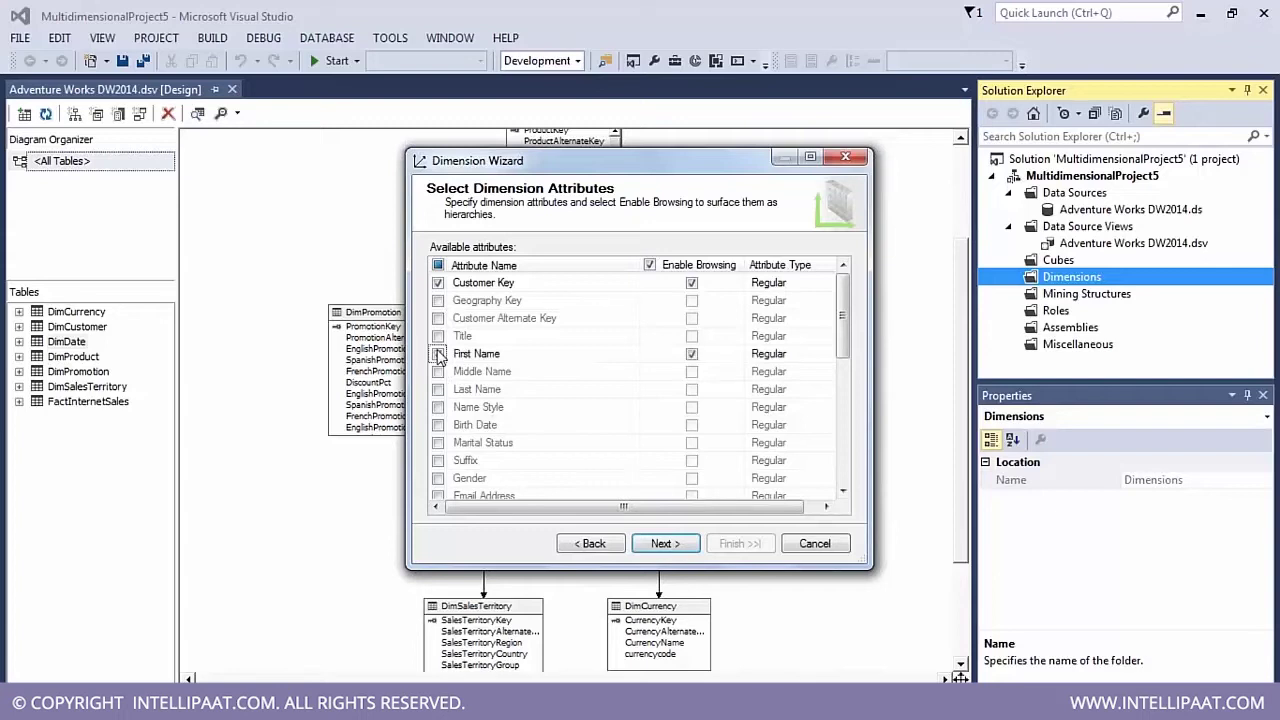
click(438, 372)
click(438, 389)
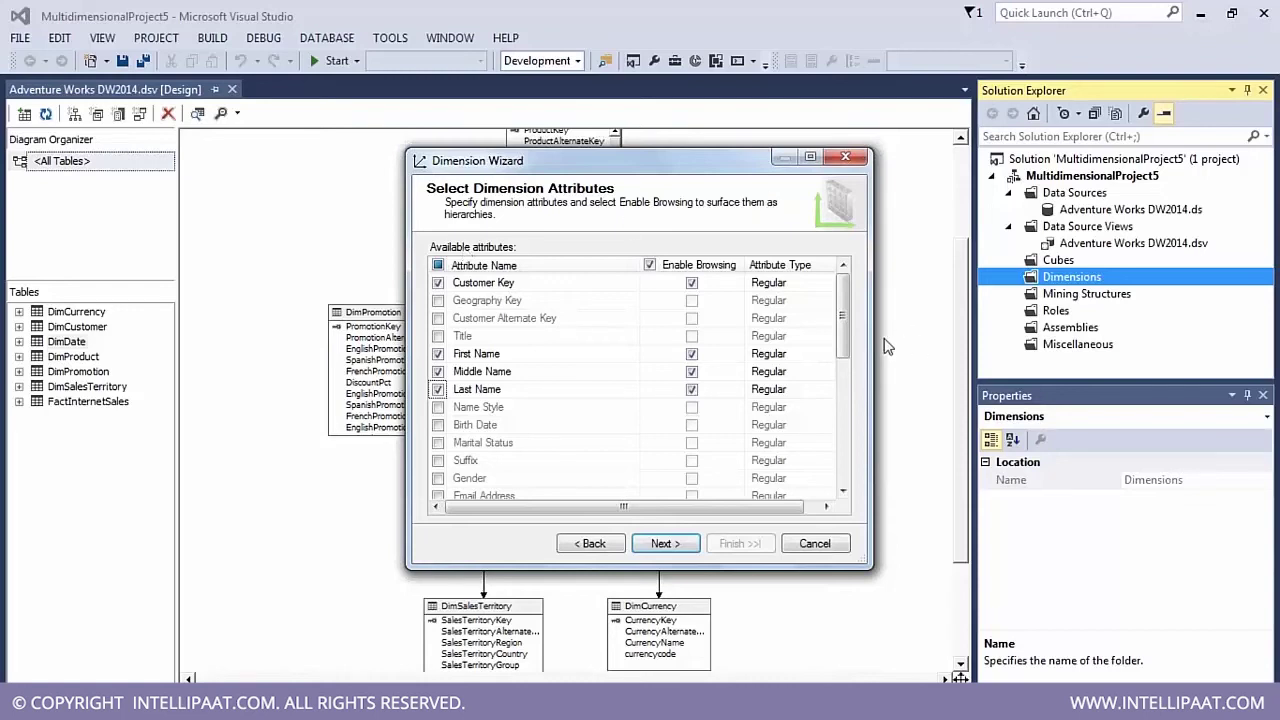
drag(845, 318, 823, 272)
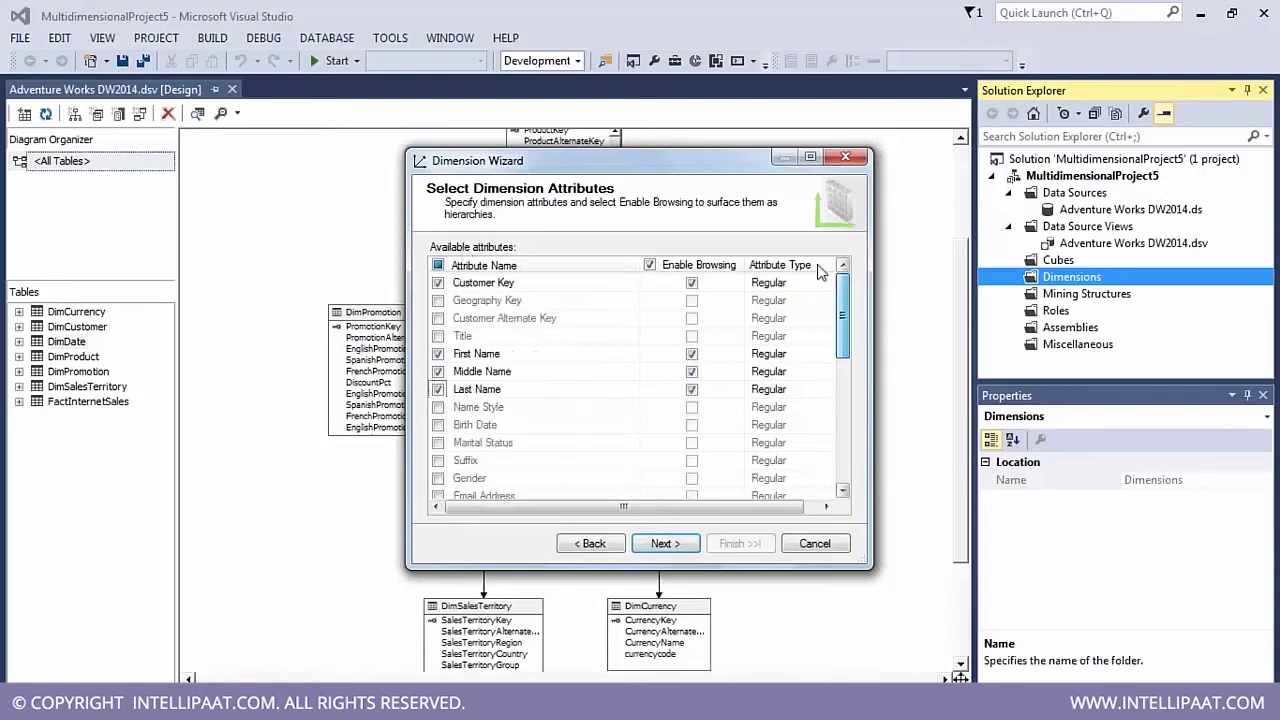
click(438, 479)
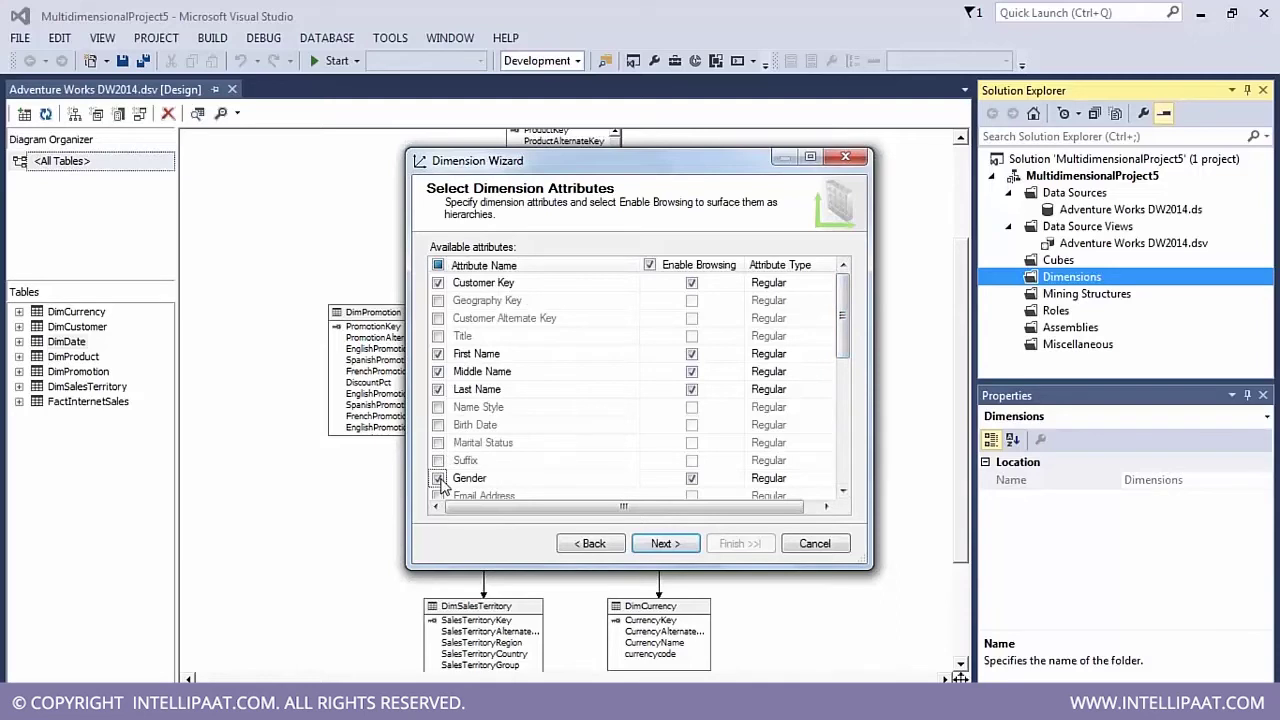
click(676, 556)
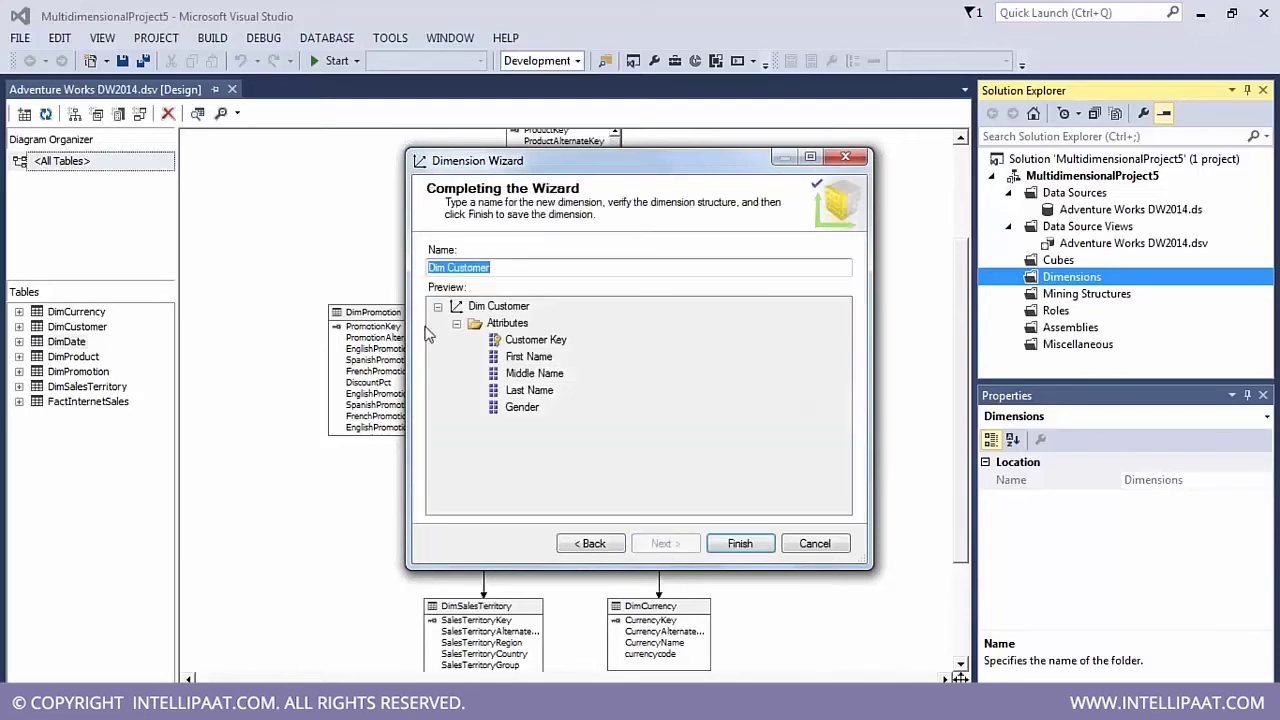
Step: Name the dimension Customer and finish creating it
click(545, 267)
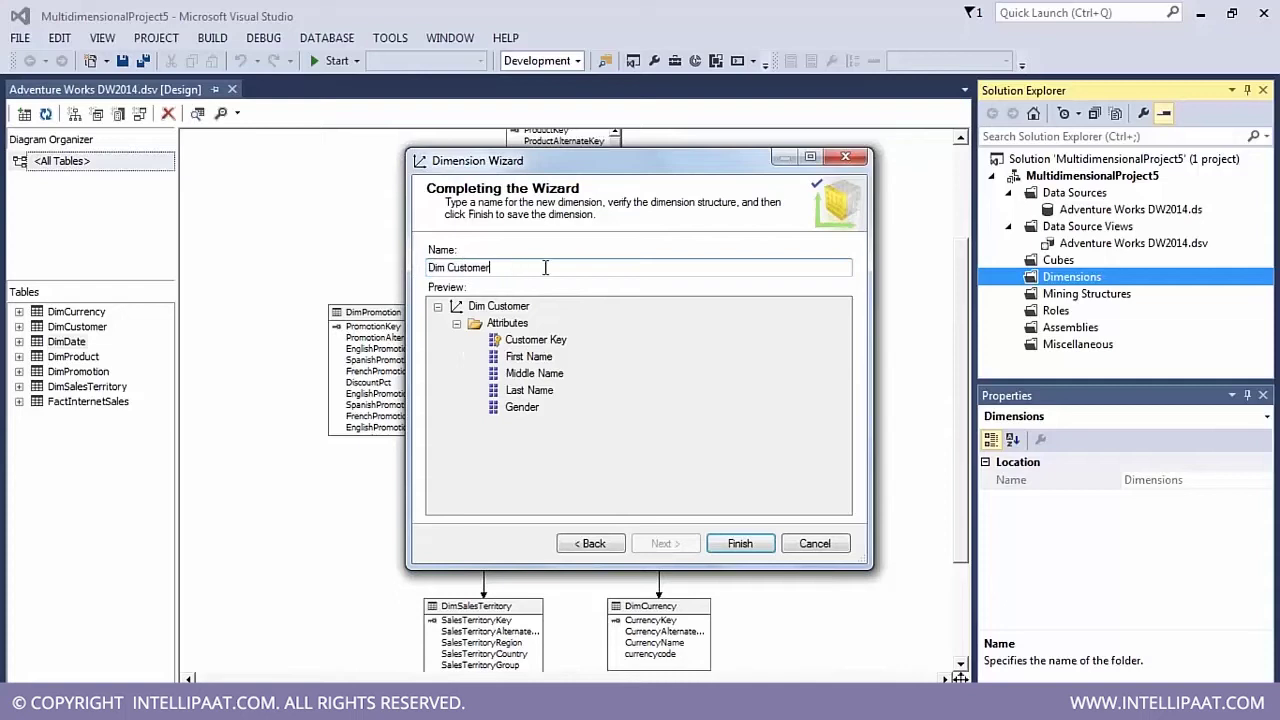
click(448, 266)
key(BackSpace)
key(BackSpace)
key(BackSpace)
key(BackSpace)
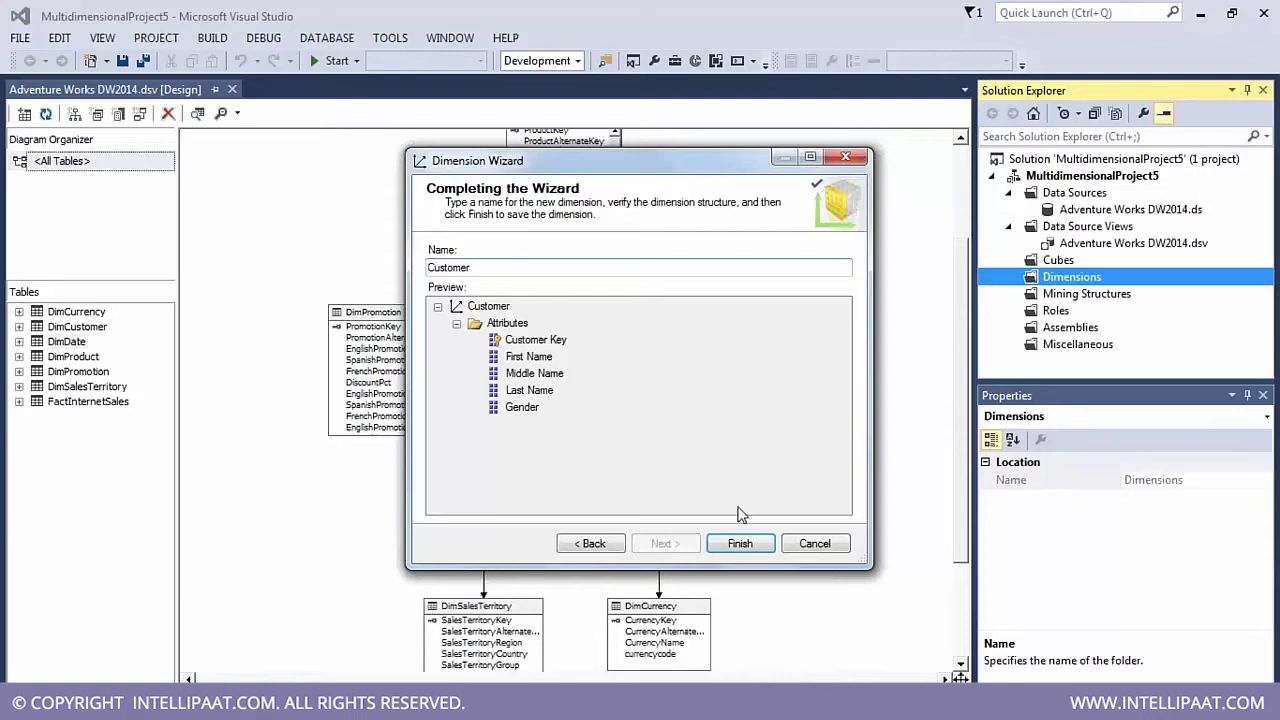
click(749, 543)
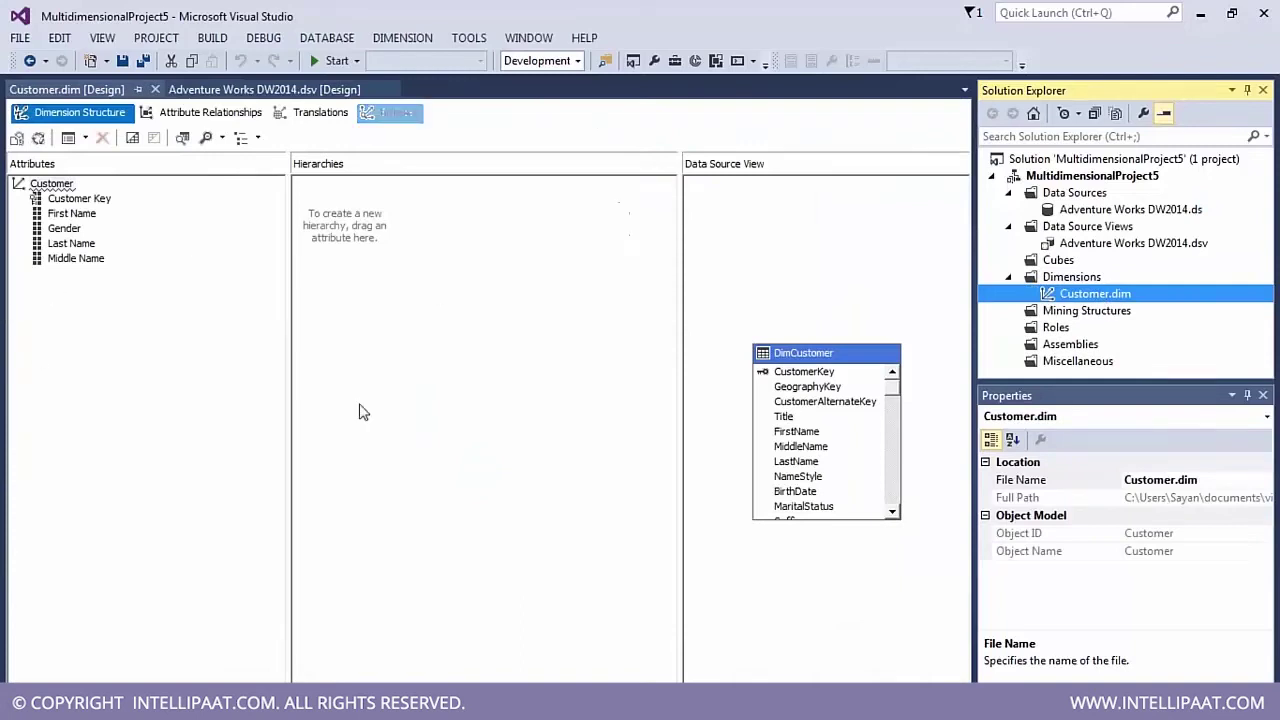
Step: Compare the data source view diagram with the Customer dimension design
click(306, 92)
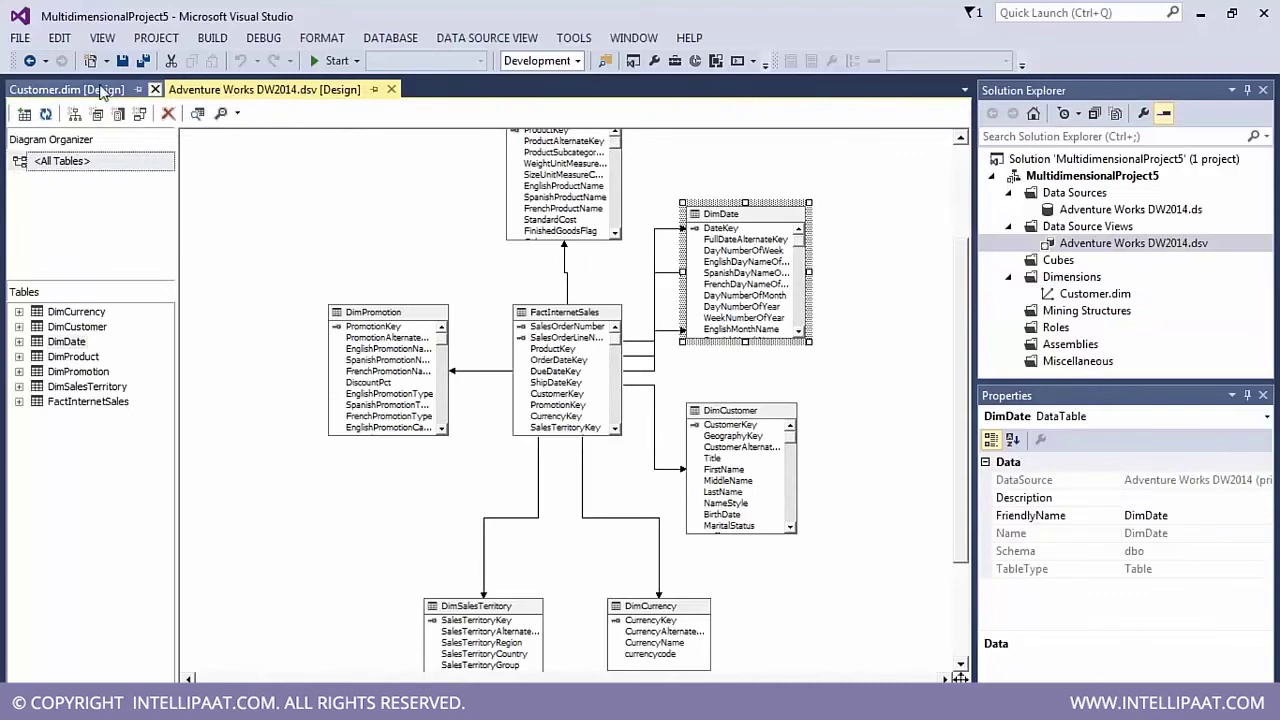
click(84, 91)
click(210, 93)
click(112, 93)
click(186, 88)
click(66, 88)
click(194, 88)
click(125, 90)
click(200, 90)
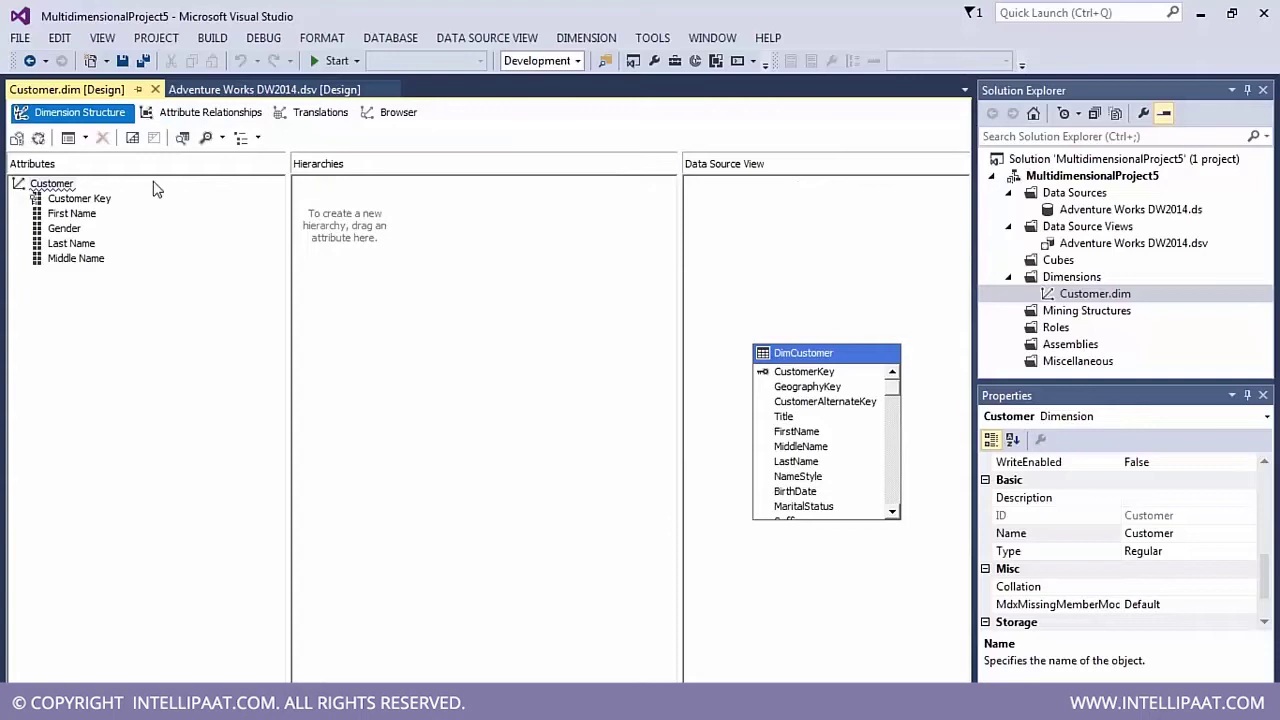
Step: Examine each attribute of the Customer dimension, its DimCustomer source table and the Customer.dim file in the project
click(79, 201)
click(80, 214)
click(69, 230)
click(71, 245)
click(75, 261)
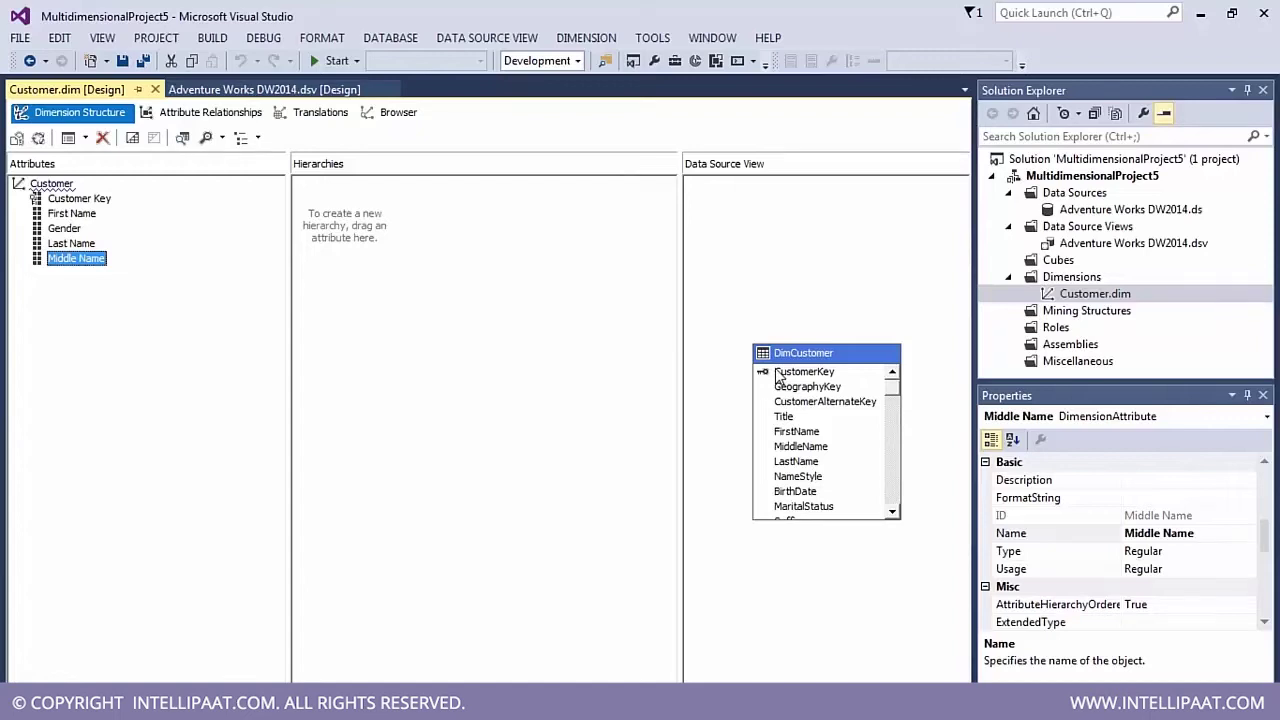
mouse_move(896, 392)
mouse_down()
mouse_move(894, 509)
mouse_move(903, 389)
mouse_up()
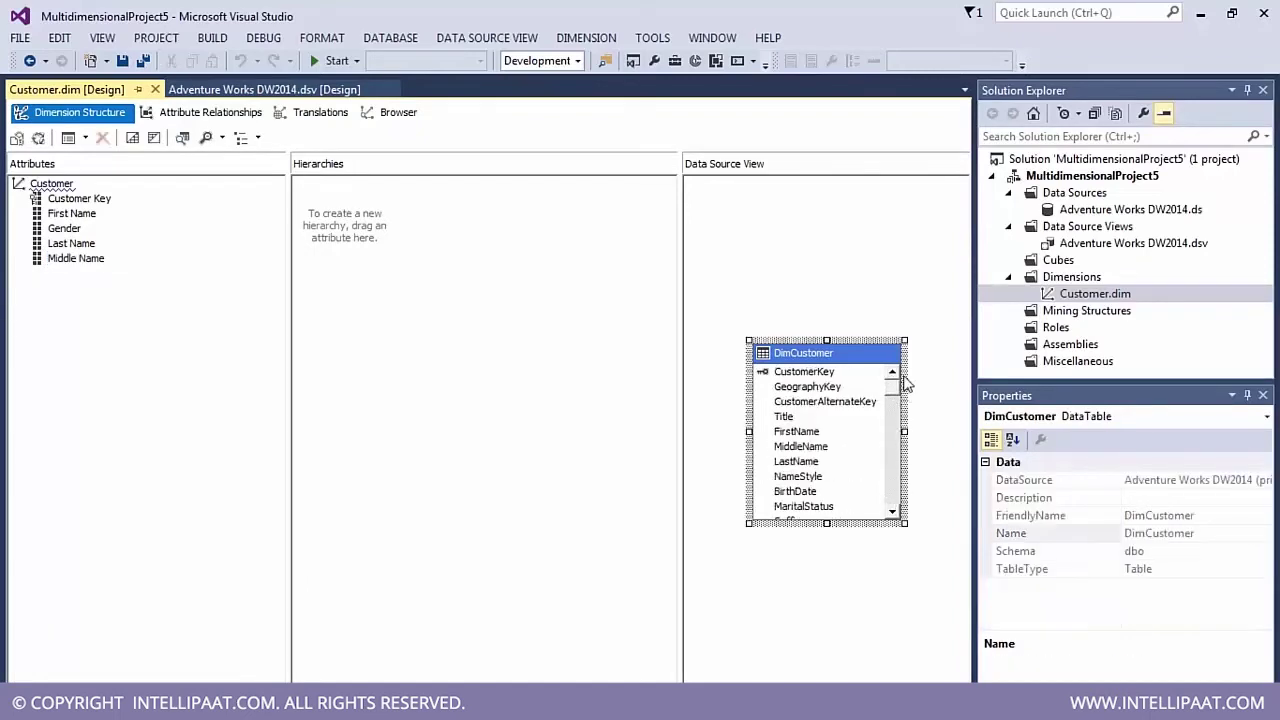
click(82, 198)
click(72, 213)
click(66, 228)
click(71, 243)
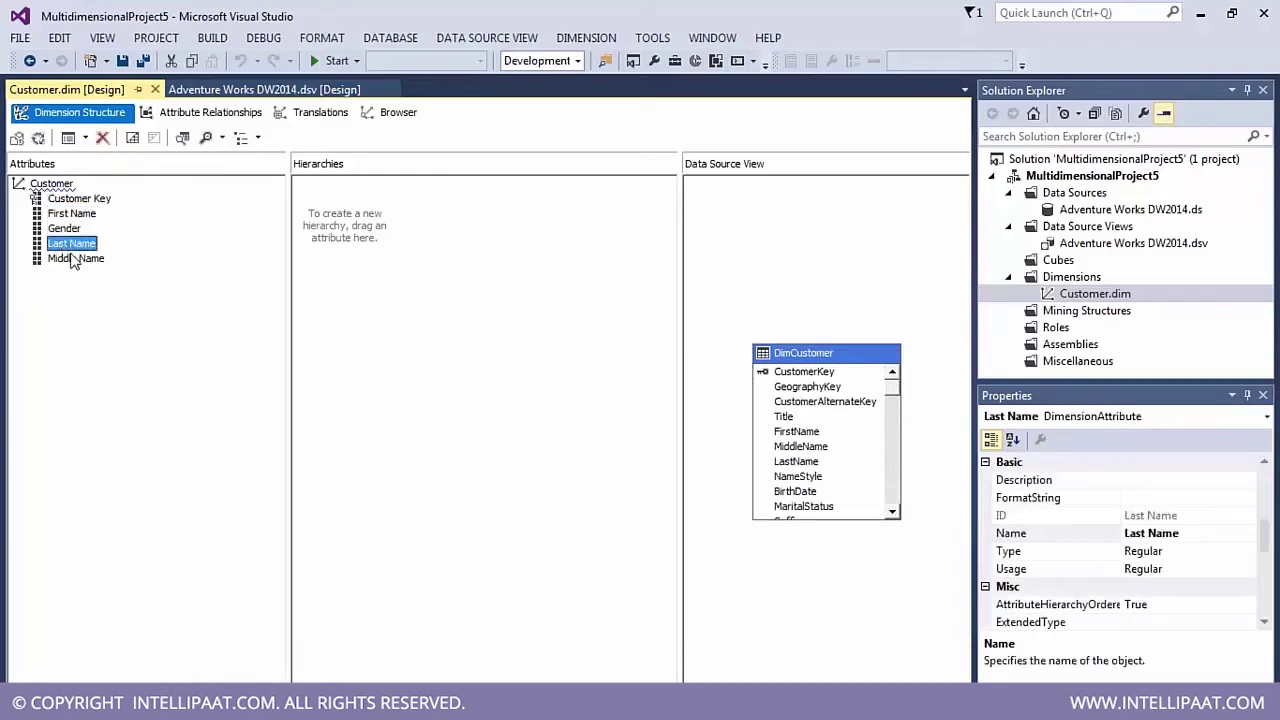
click(72, 258)
click(1080, 292)
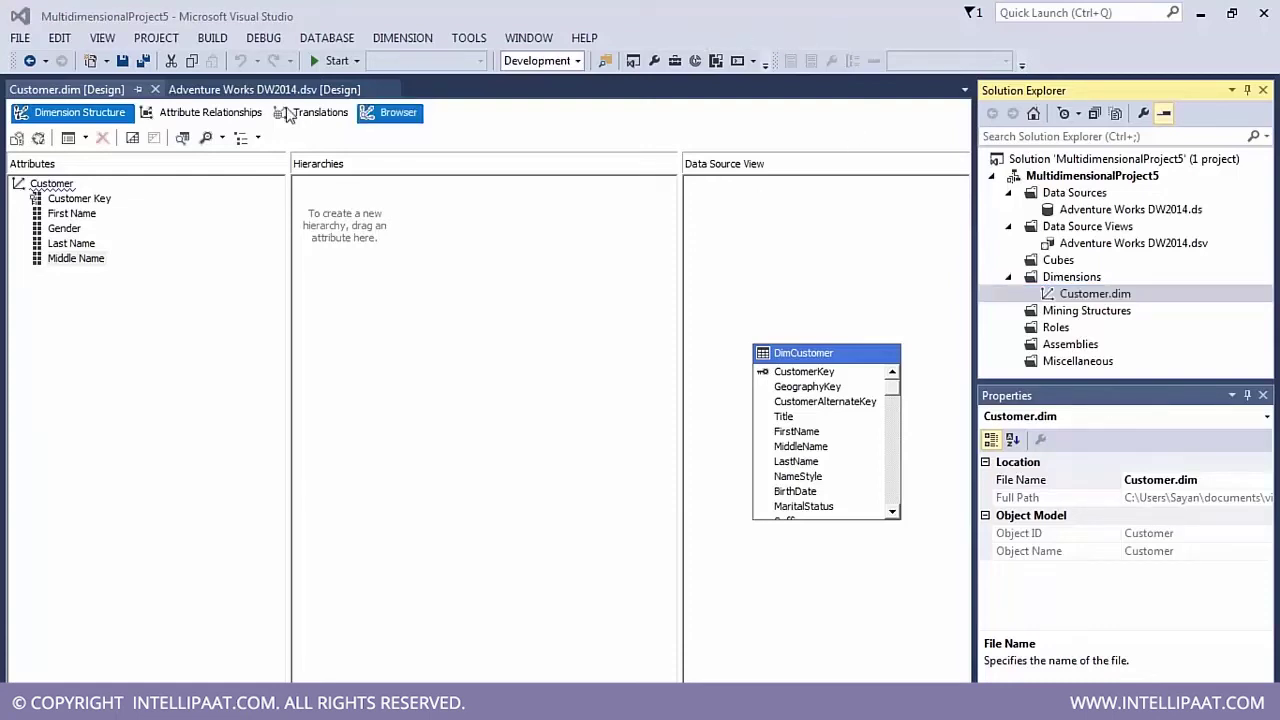
Step: Review the data source view diagram, looking at the FactInternetSales, DimDate and DimCustomer tables
click(258, 90)
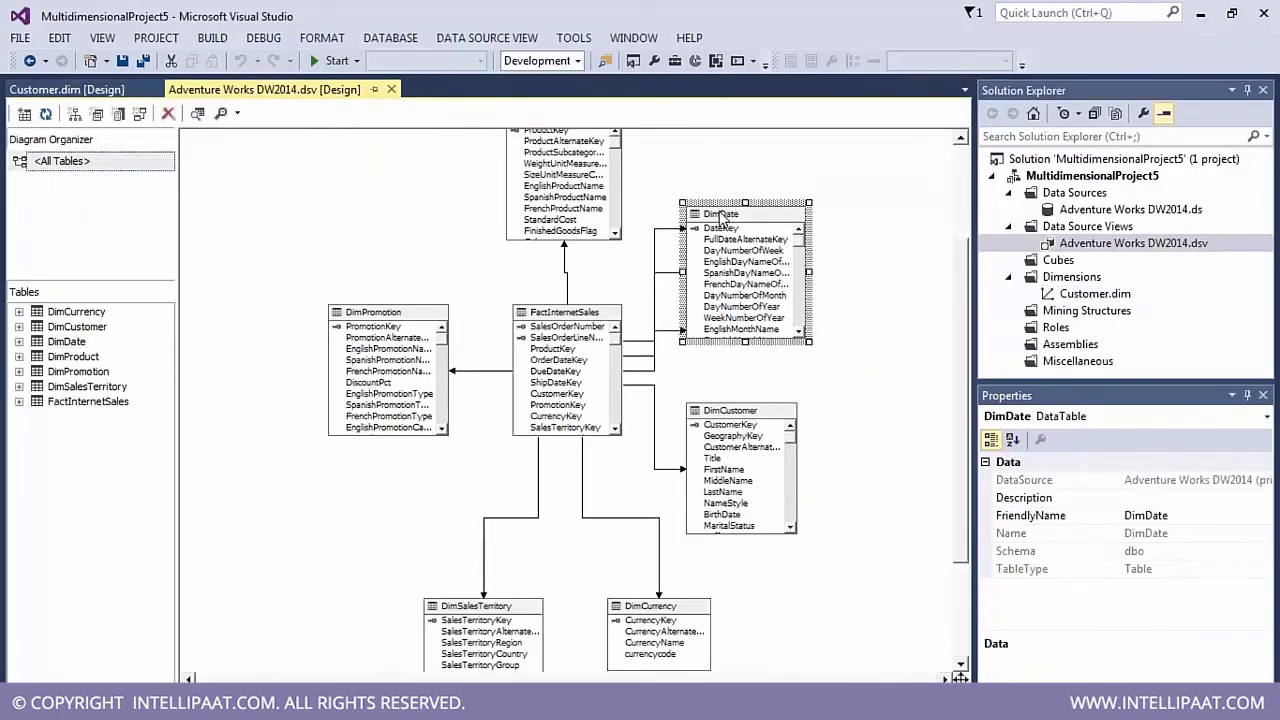
scroll(722, 338, up, 3)
scroll(724, 332, down, 4)
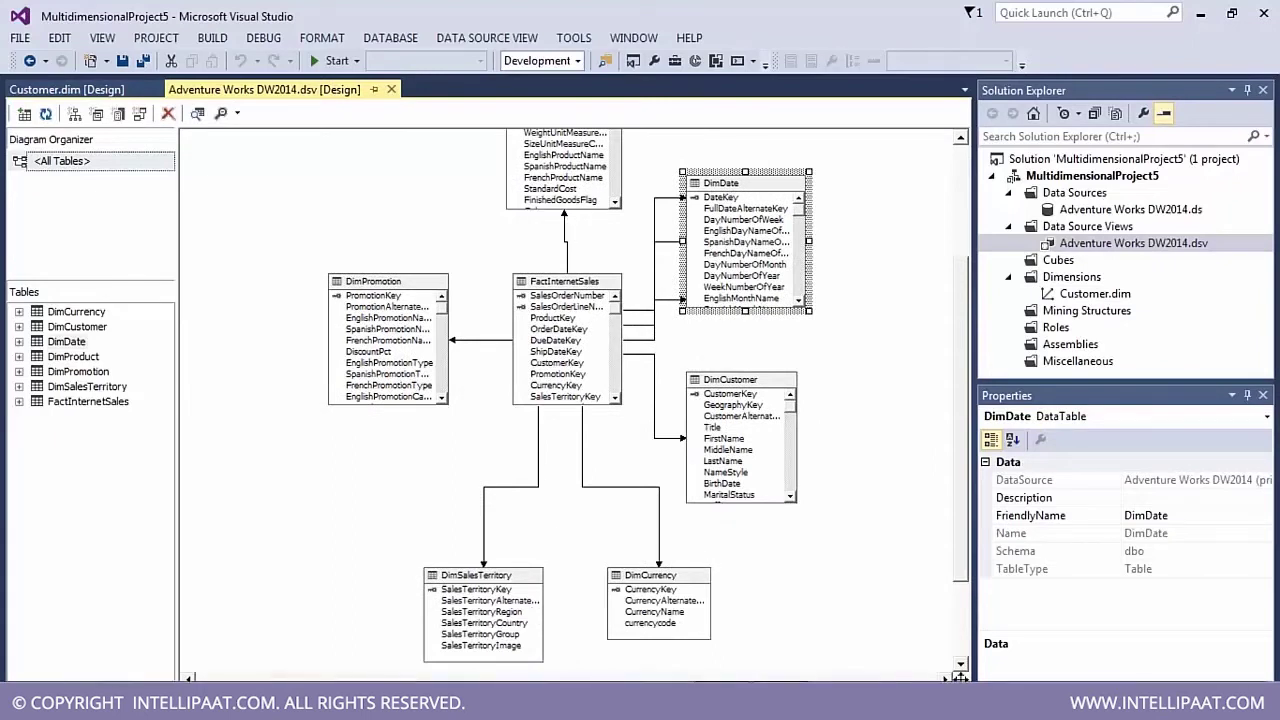
click(566, 580)
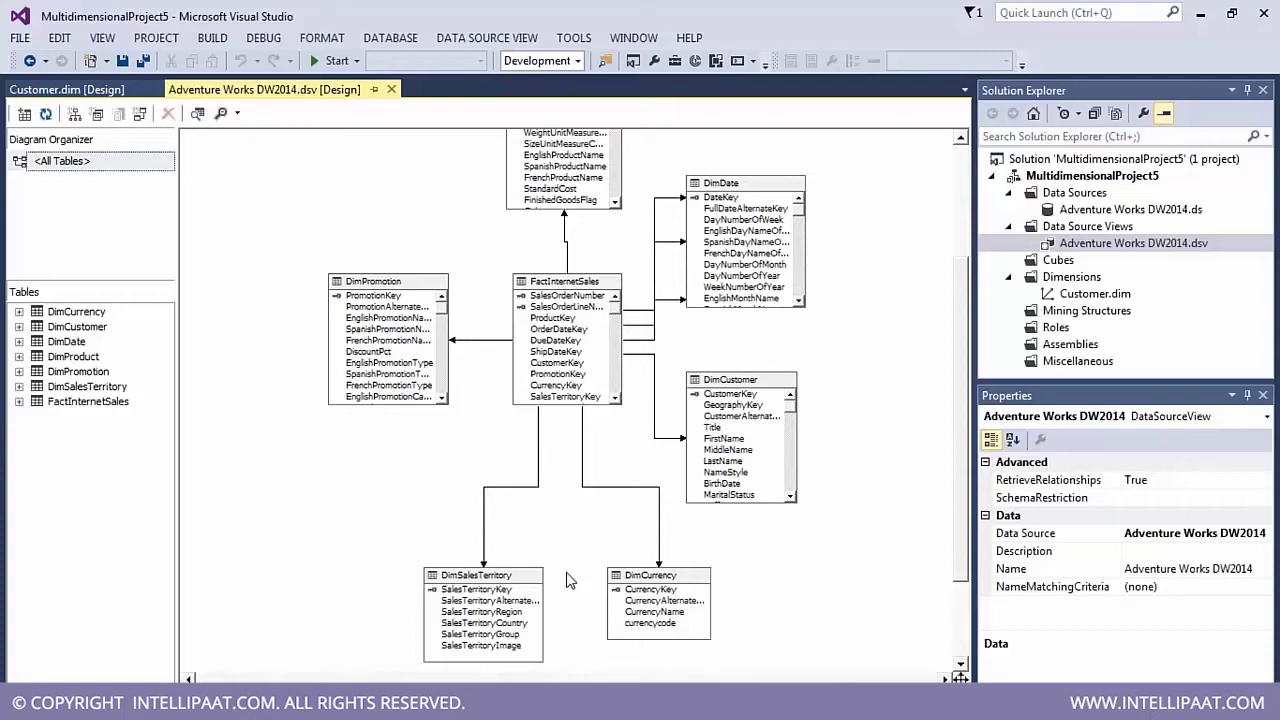
click(614, 296)
click(770, 188)
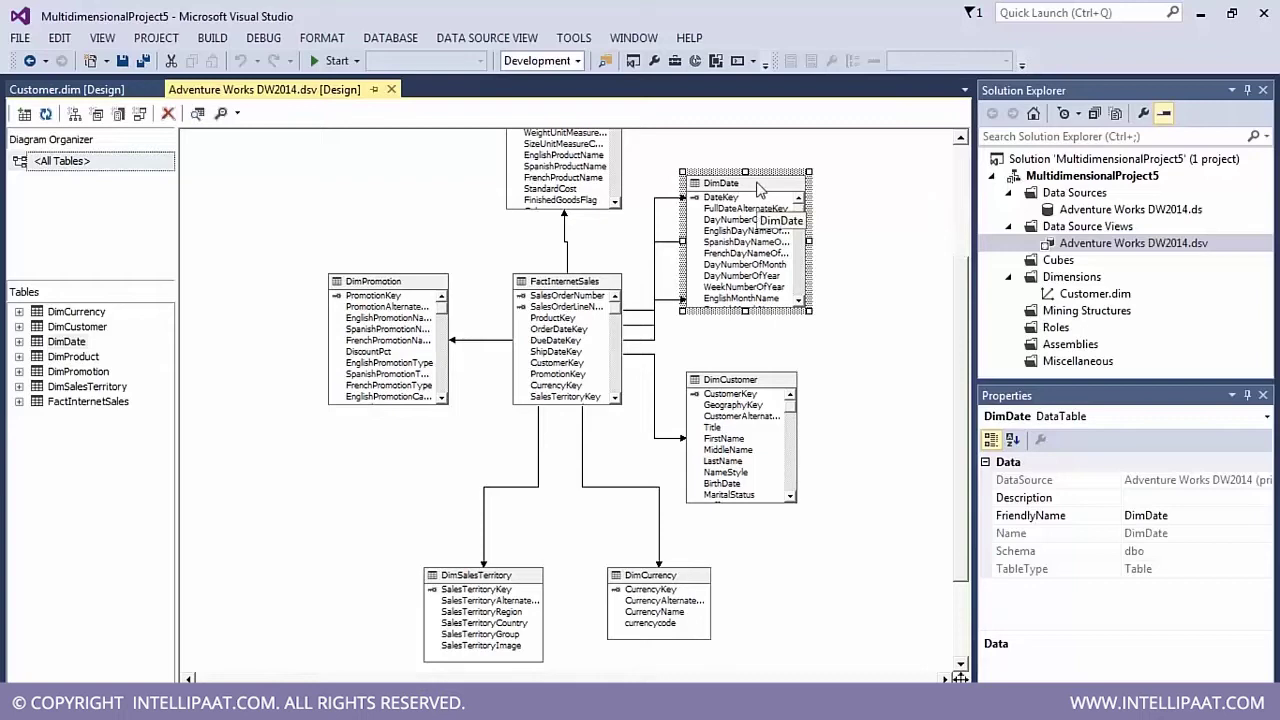
click(752, 381)
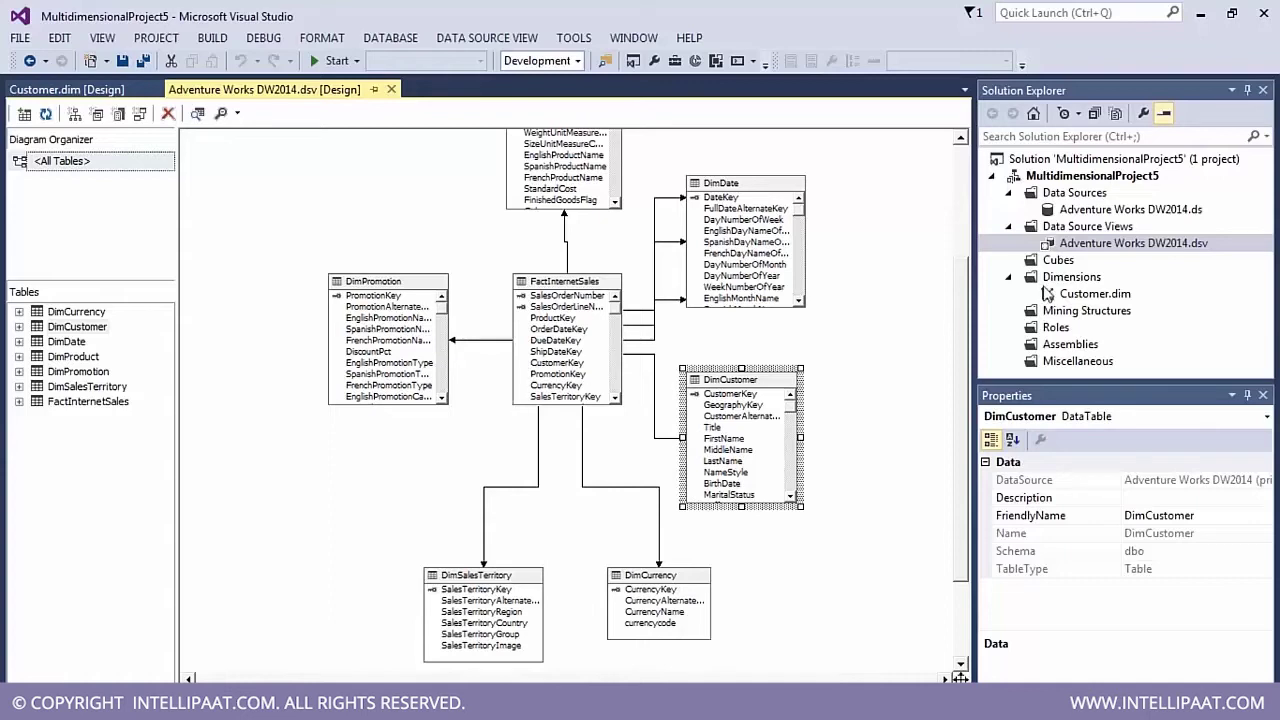
Step: Return to the Customer.dim design and review the dimension's attributes against the DimCustomer table
click(1096, 293)
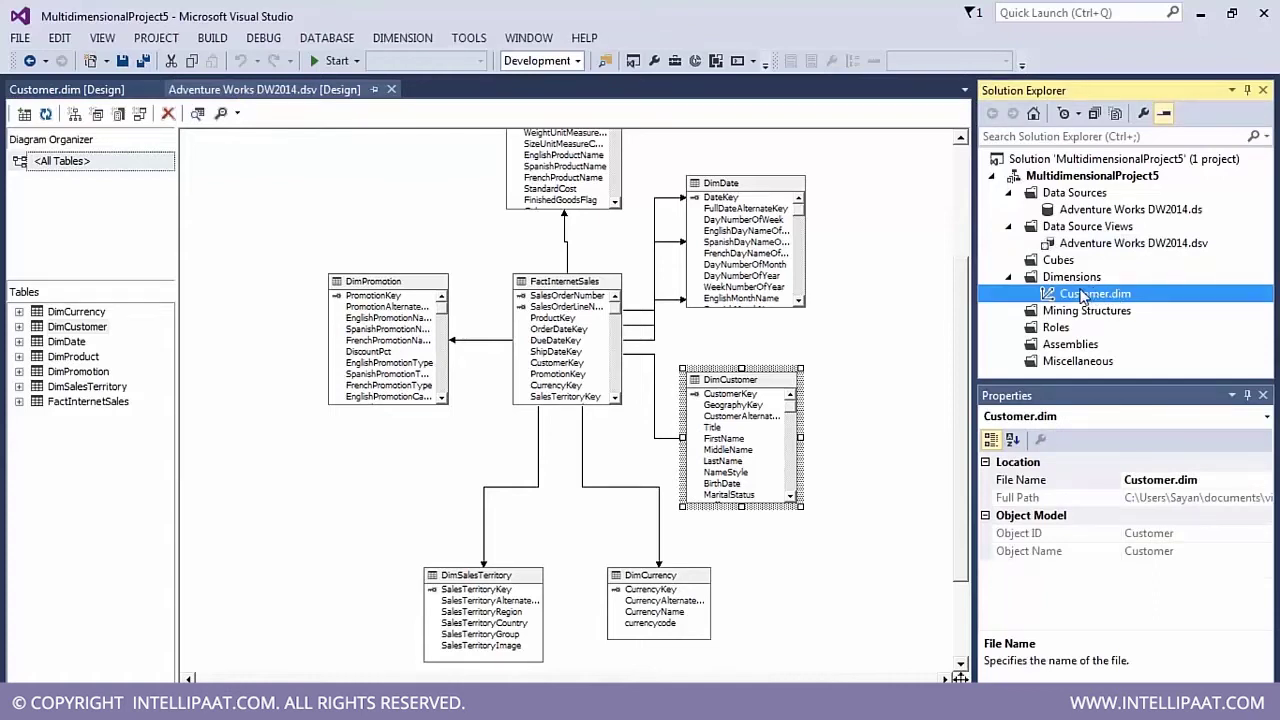
click(110, 90)
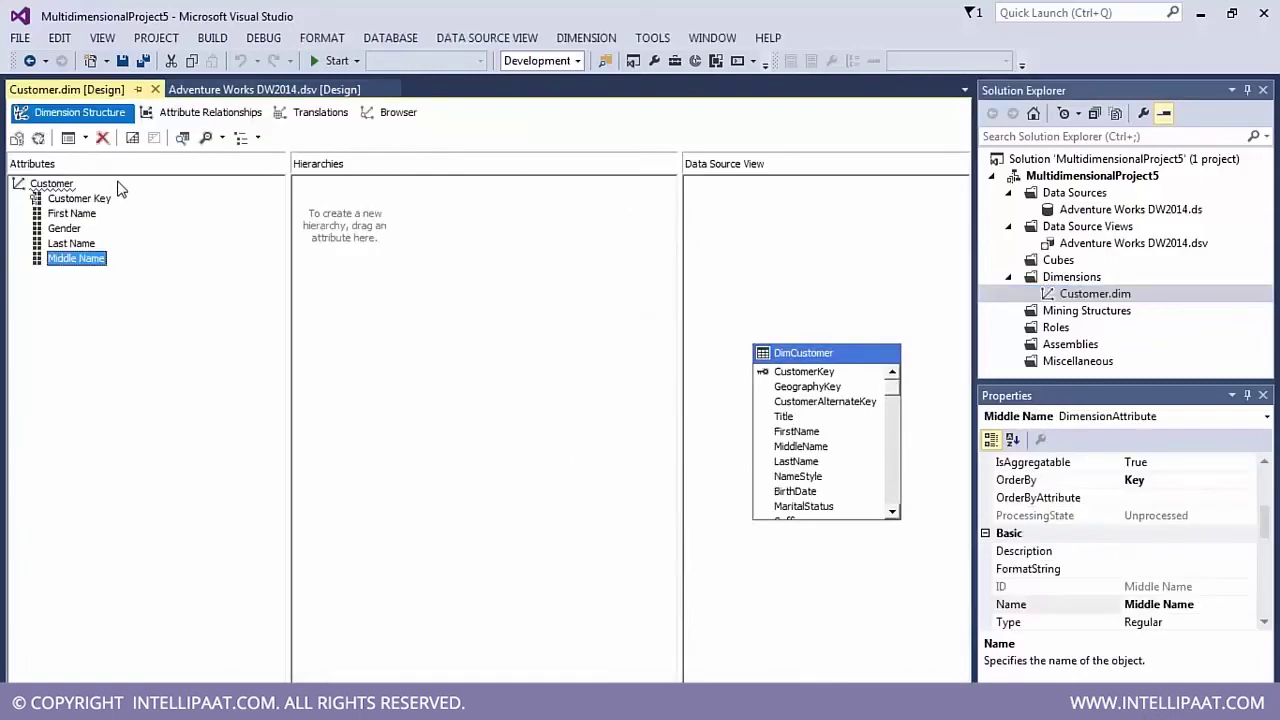
click(84, 199)
click(80, 213)
click(76, 229)
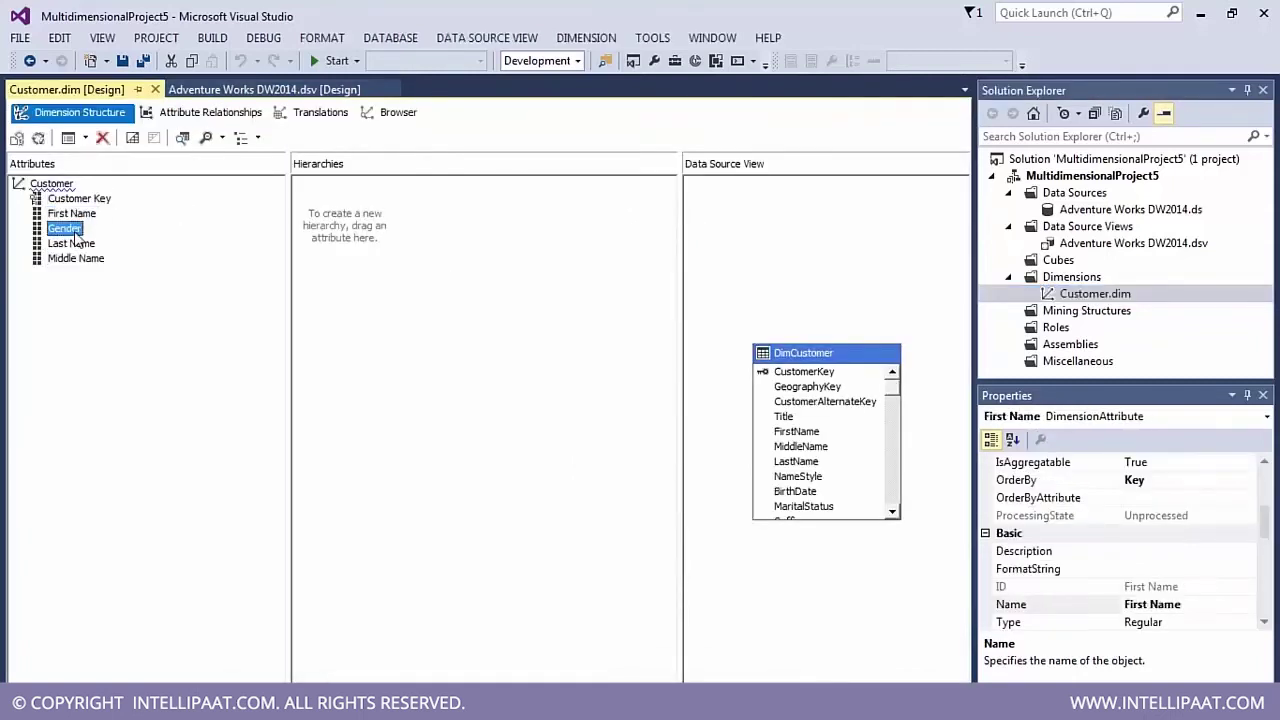
click(76, 244)
click(80, 259)
click(74, 246)
click(70, 229)
click(76, 214)
click(90, 191)
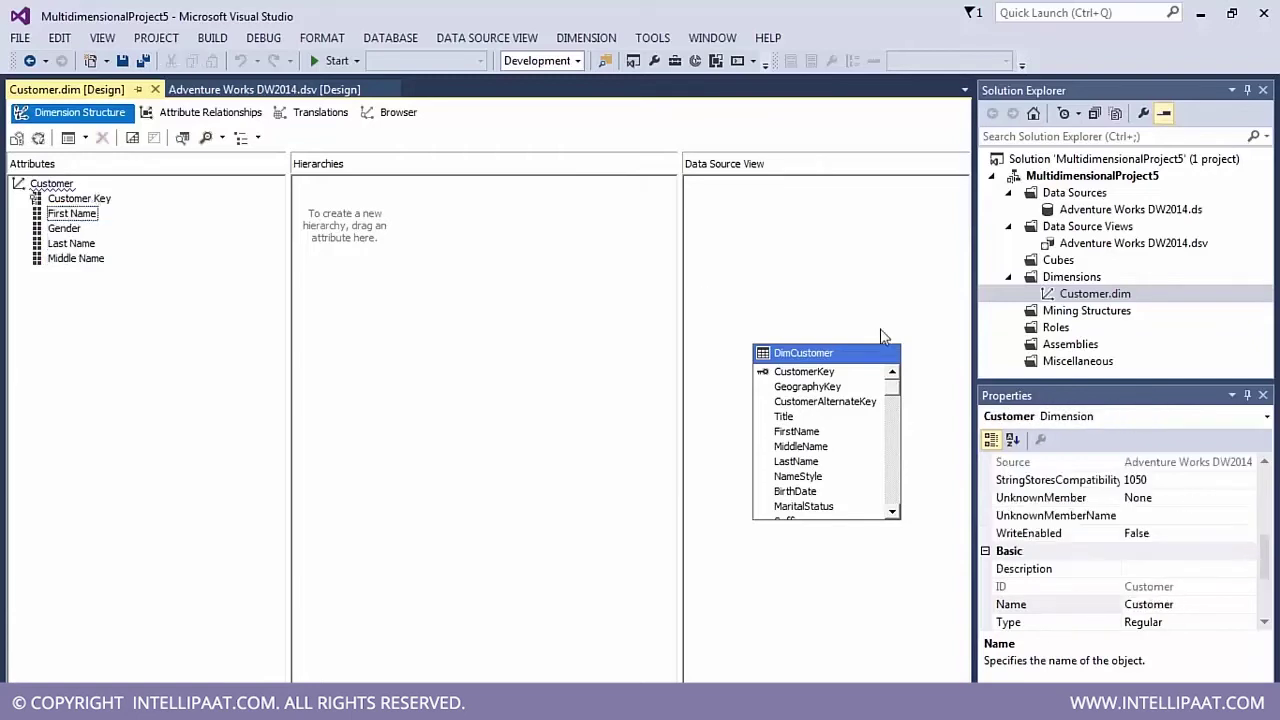
click(848, 357)
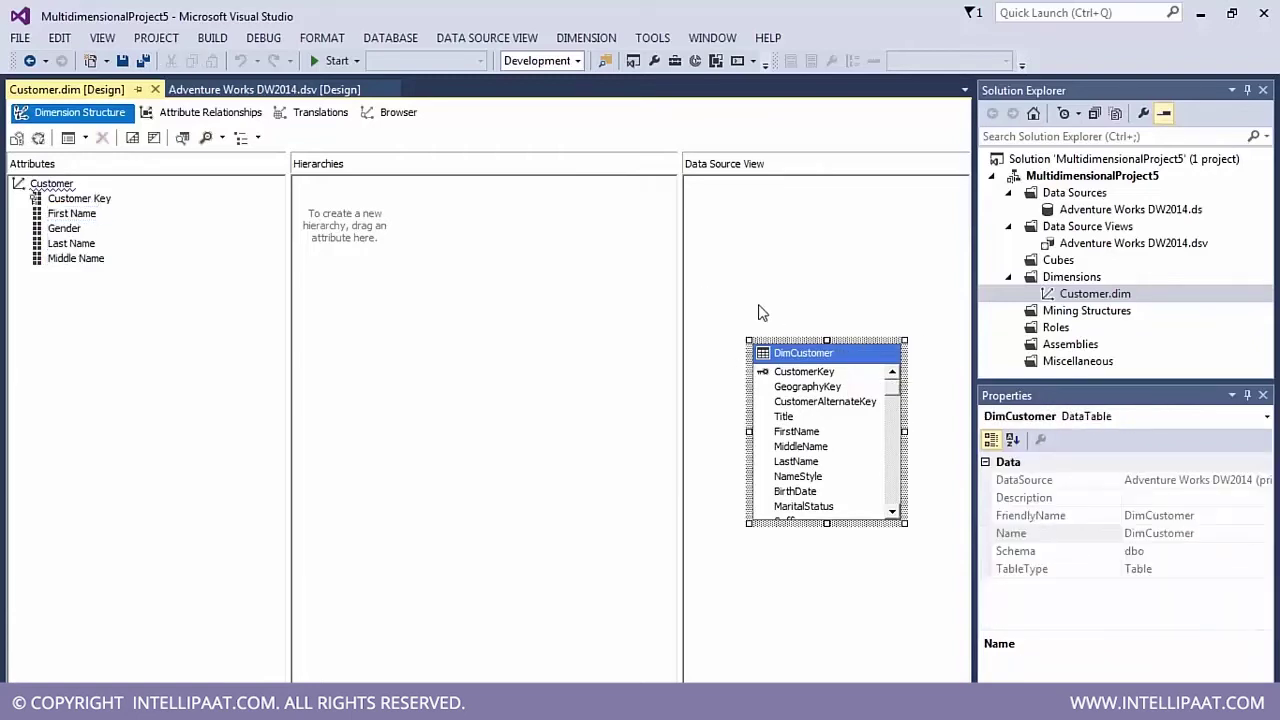
click(810, 335)
click(52, 186)
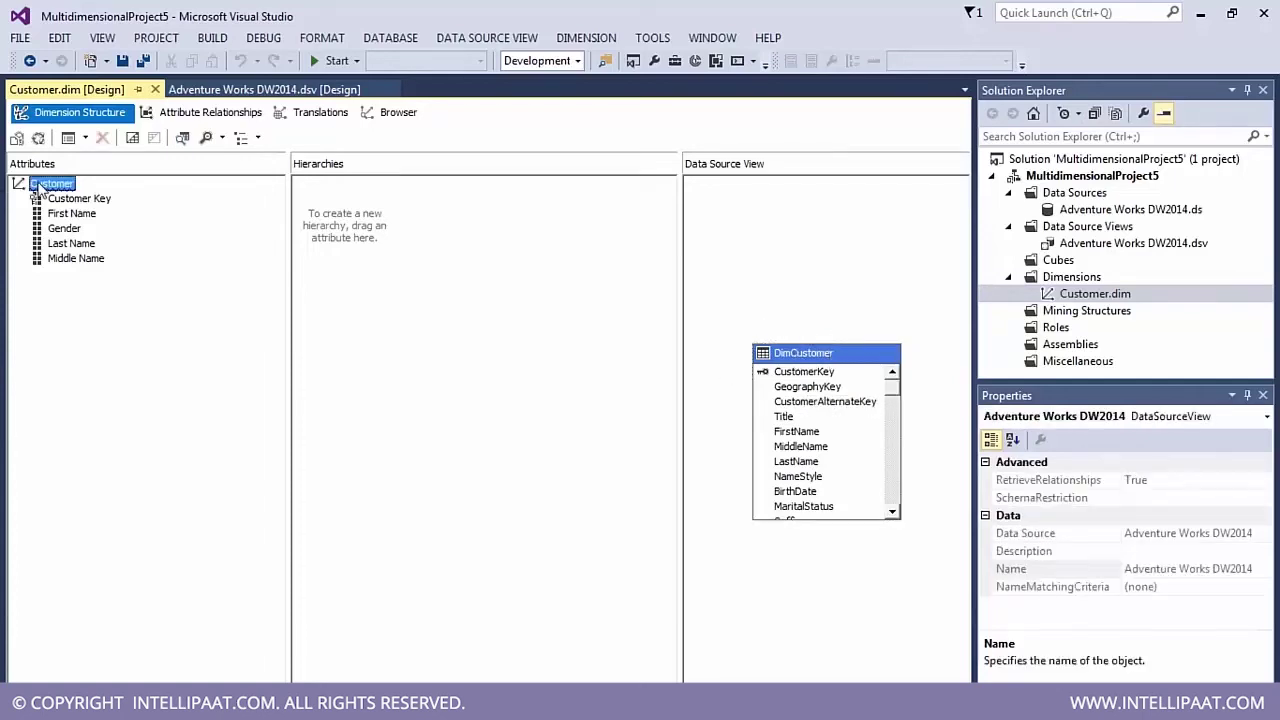
Step: Examine the Customer dimension's attributes, the Cubes and Mining Structures folders, and the Customer.dim file in the project
click(68, 199)
click(70, 228)
click(72, 213)
click(78, 199)
click(72, 213)
click(68, 228)
click(72, 243)
click(80, 246)
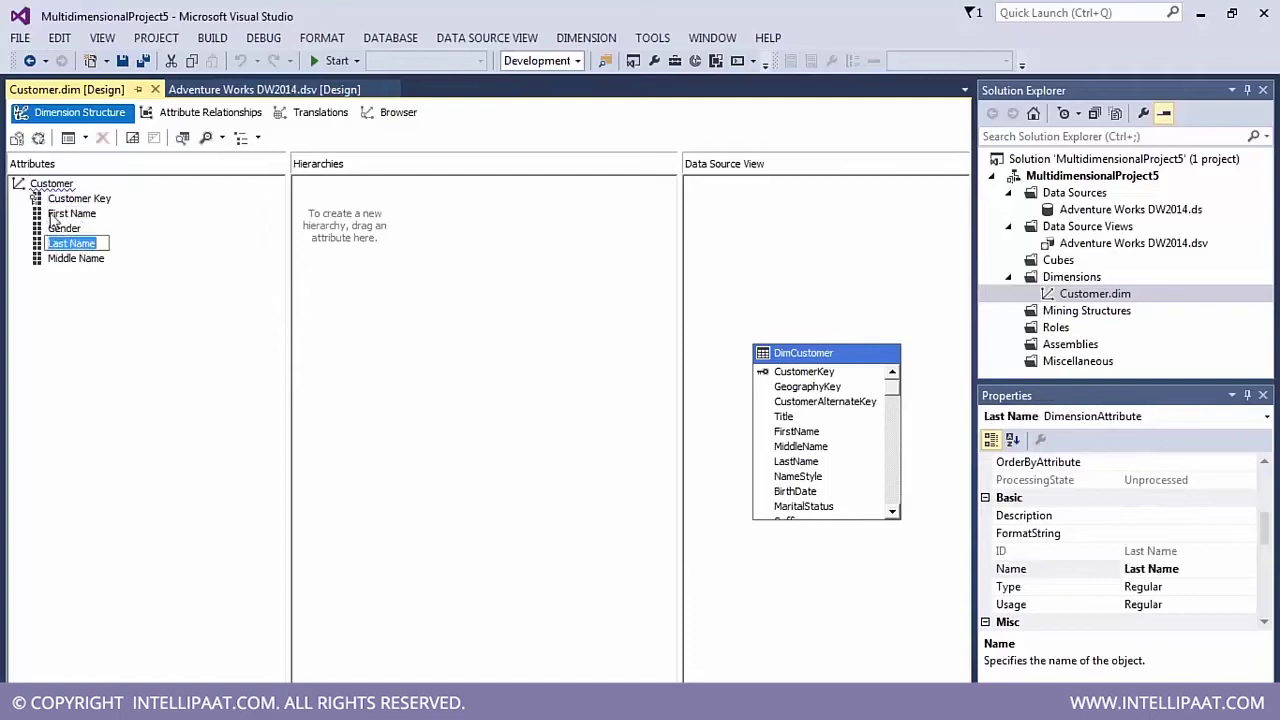
click(1058, 262)
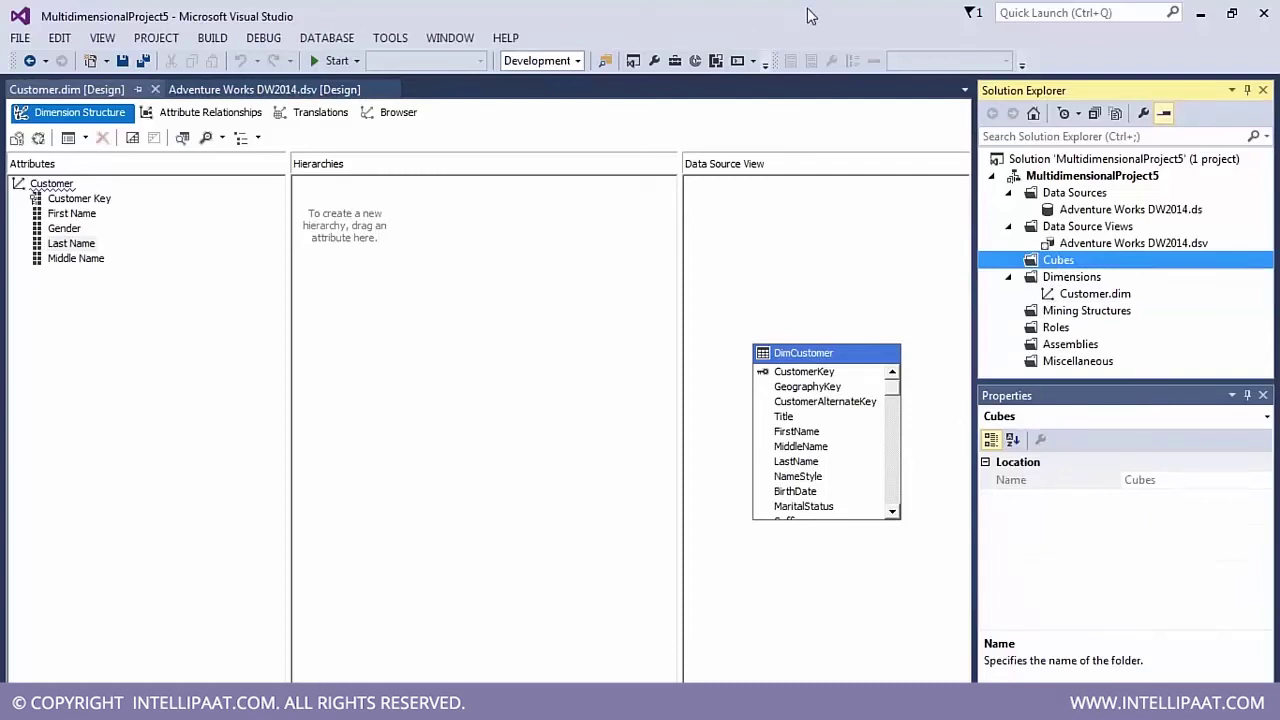
click(1128, 295)
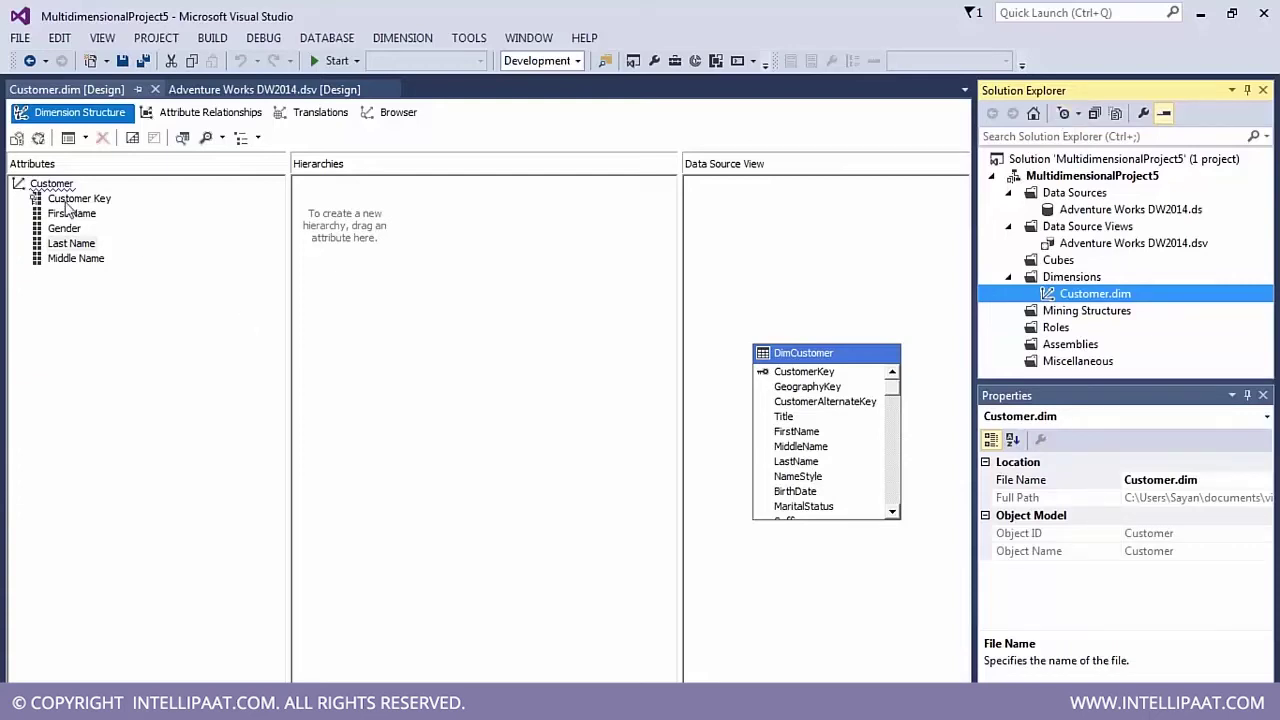
click(1110, 310)
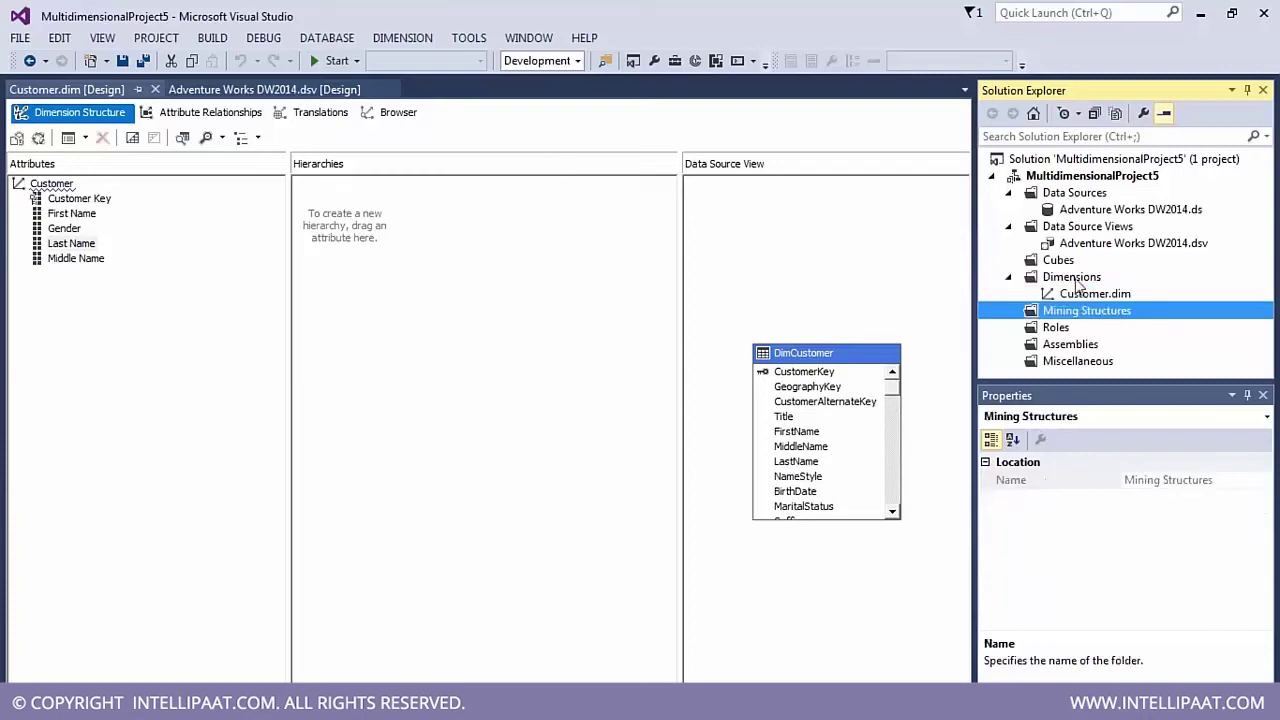
Step: Start a new dimension from an existing table, using the Adventure Works DW2014 data source view and DimProduct as the main table
click(1068, 277)
right_click(1057, 280)
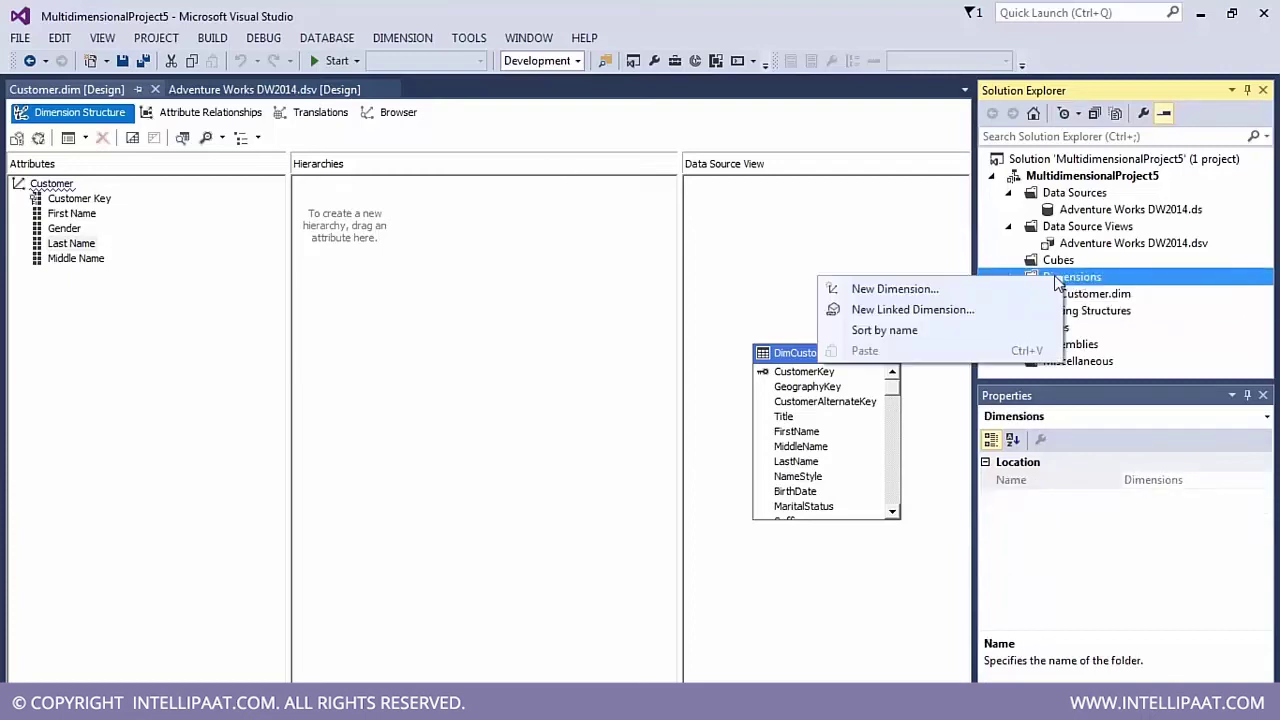
click(915, 289)
click(664, 543)
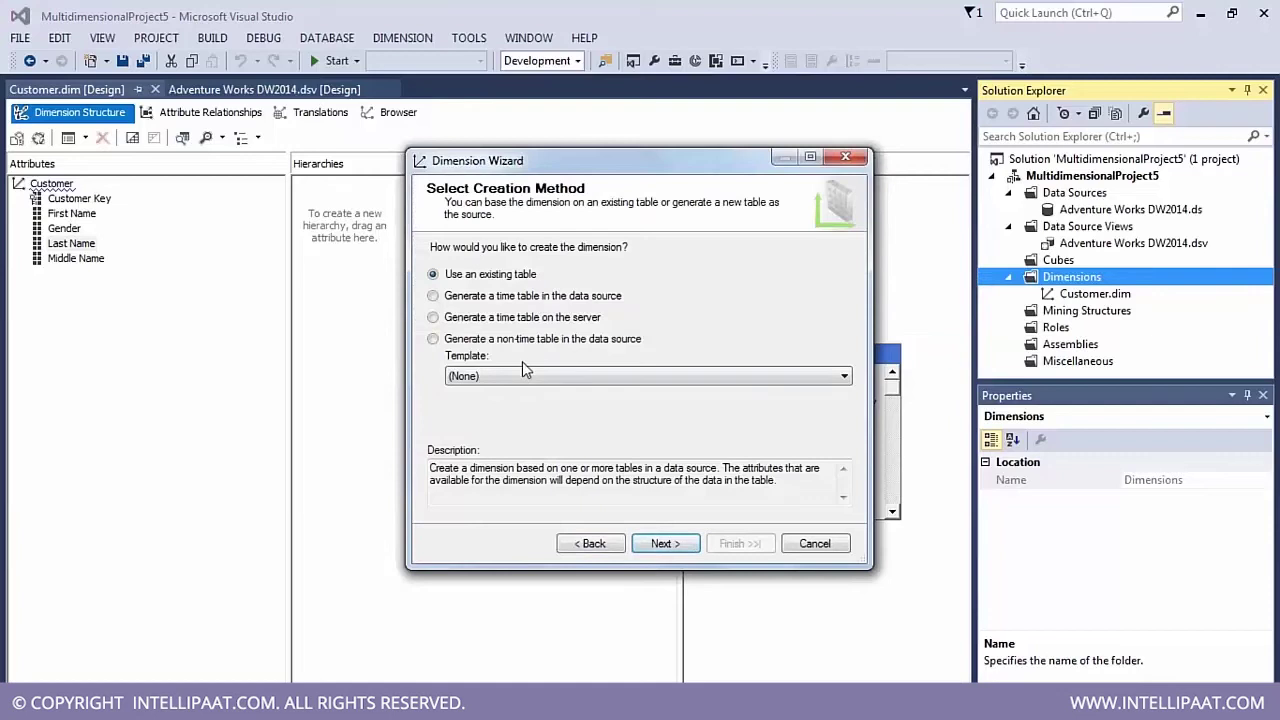
click(665, 543)
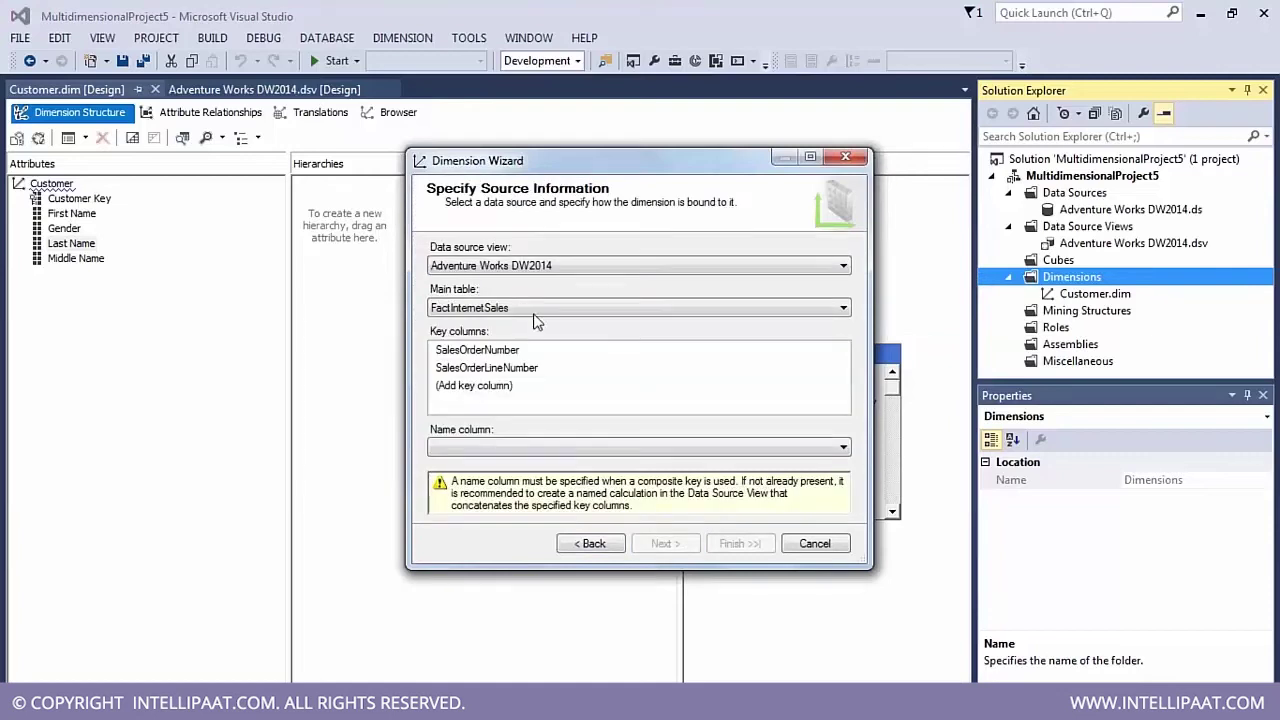
click(522, 305)
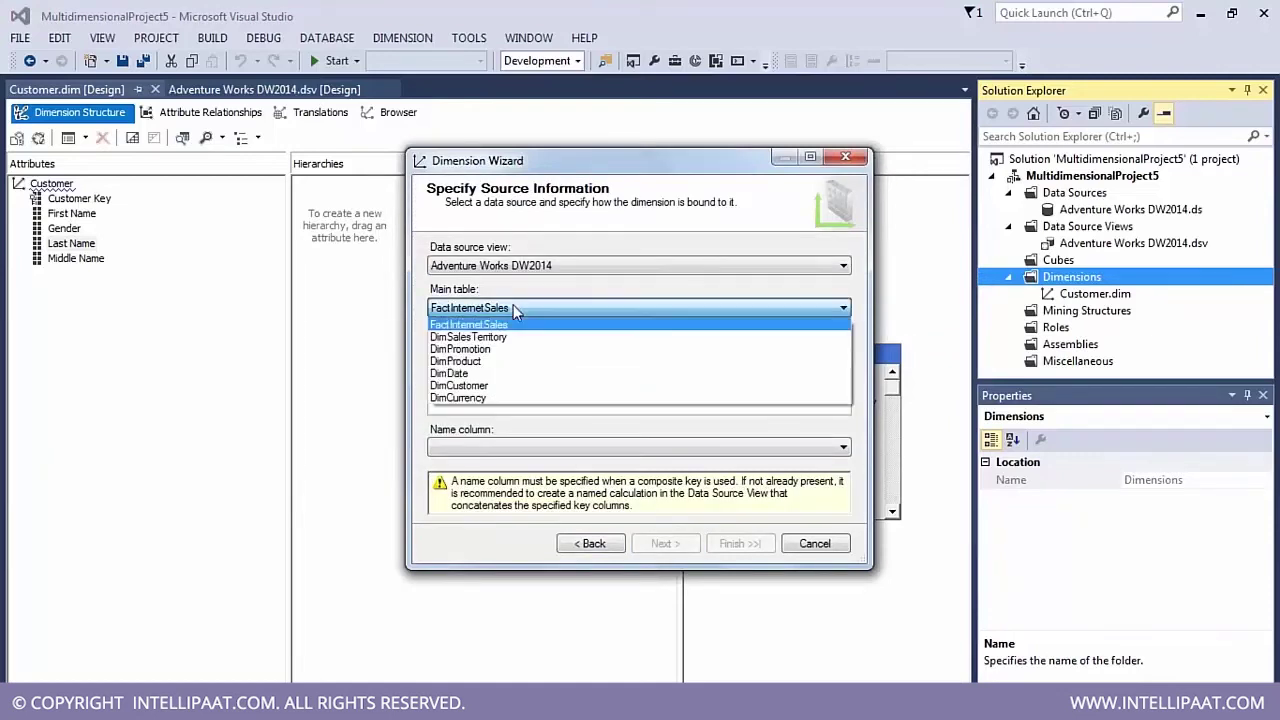
click(485, 360)
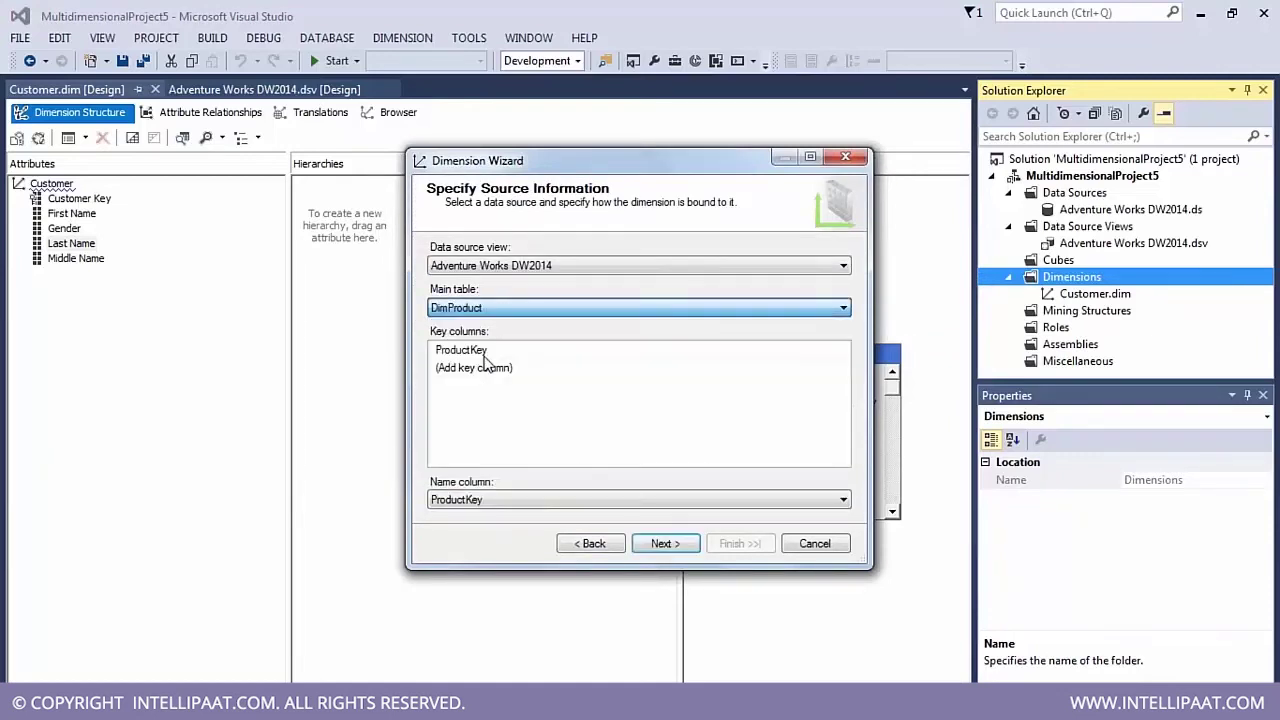
click(665, 545)
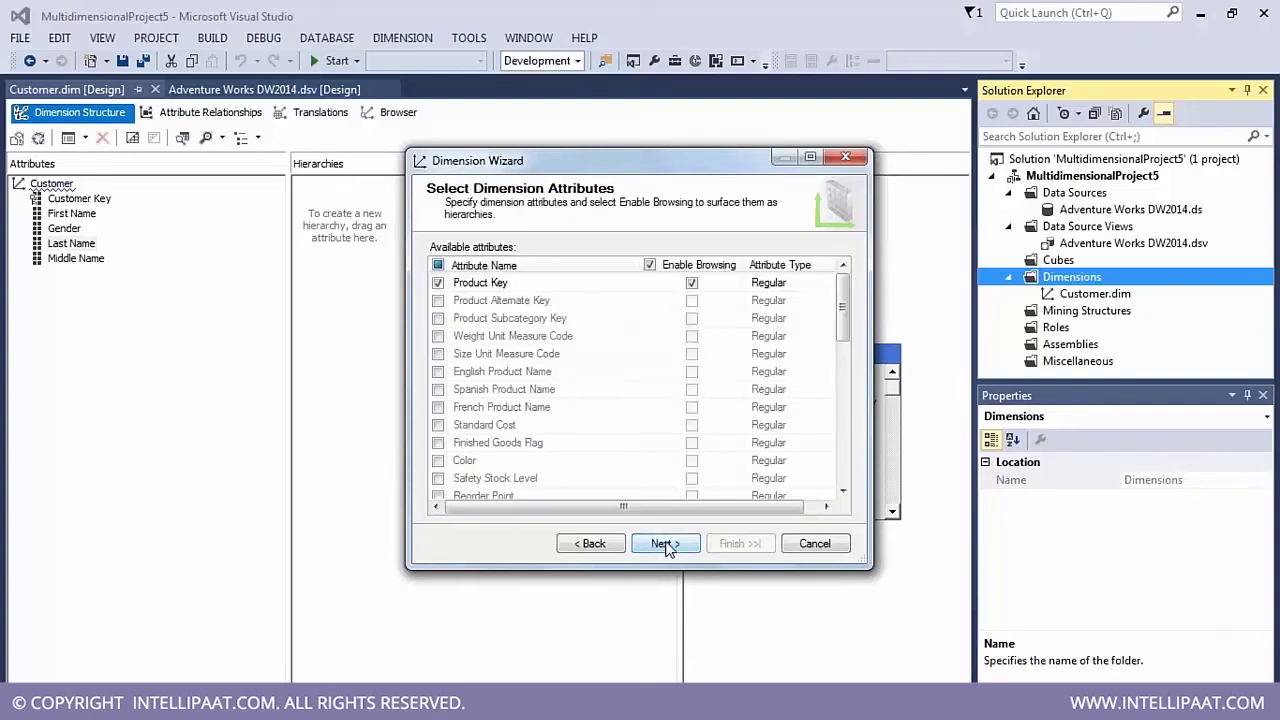
Step: Include the English Product Name and Color attributes in the new product dimension
click(438, 371)
click(438, 460)
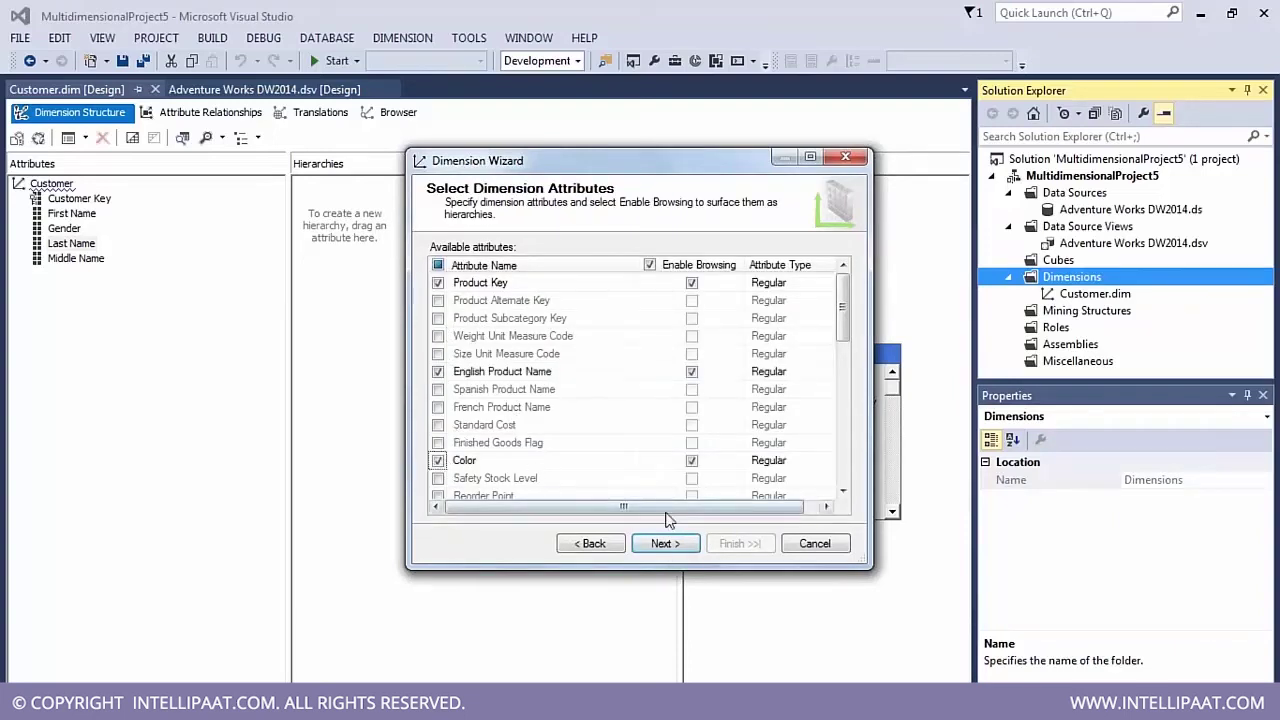
click(687, 553)
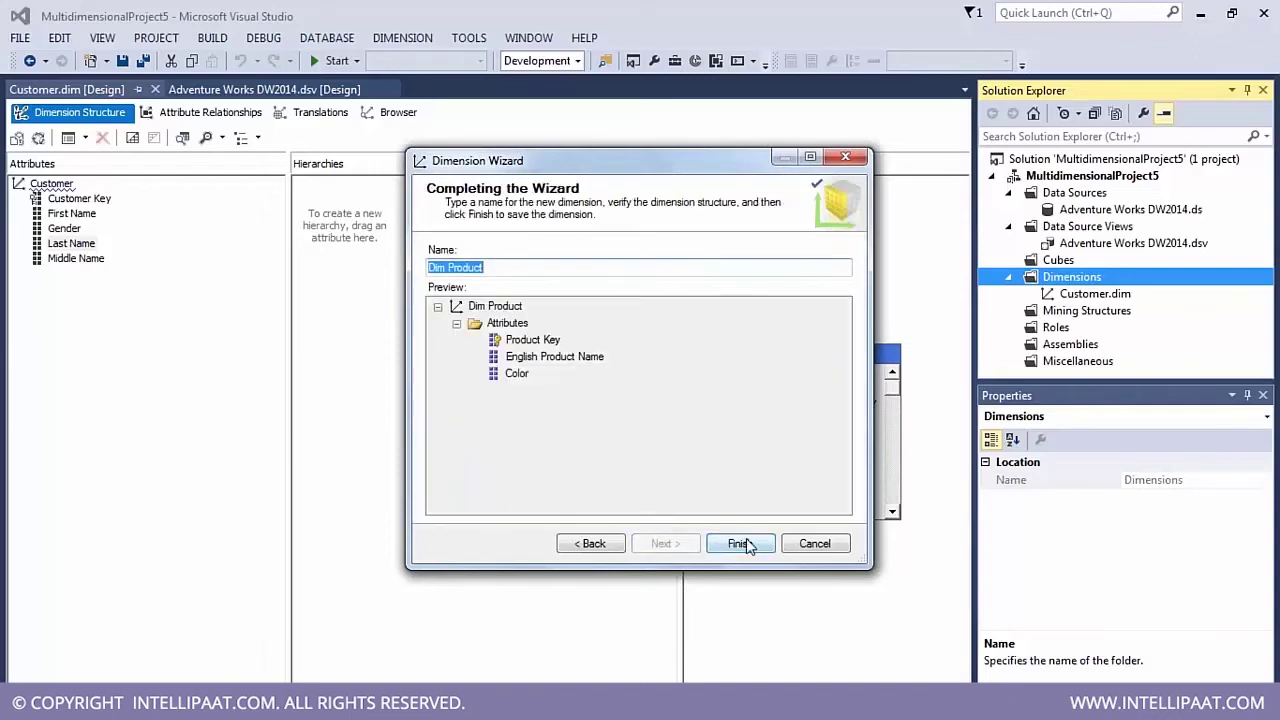
Step: Name the new dimension Product and finish creating it
click(447, 268)
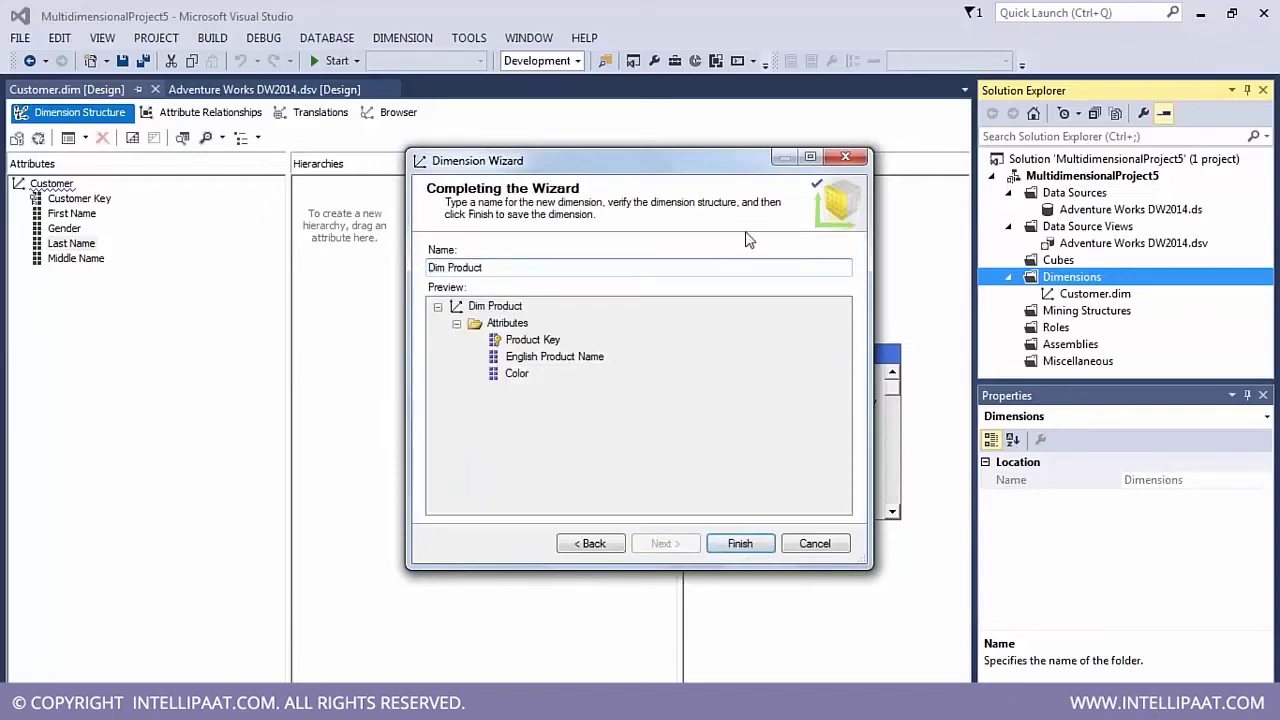
key(BackSpace)
key(BackSpace)
key(BackSpace)
key(BackSpace)
click(737, 545)
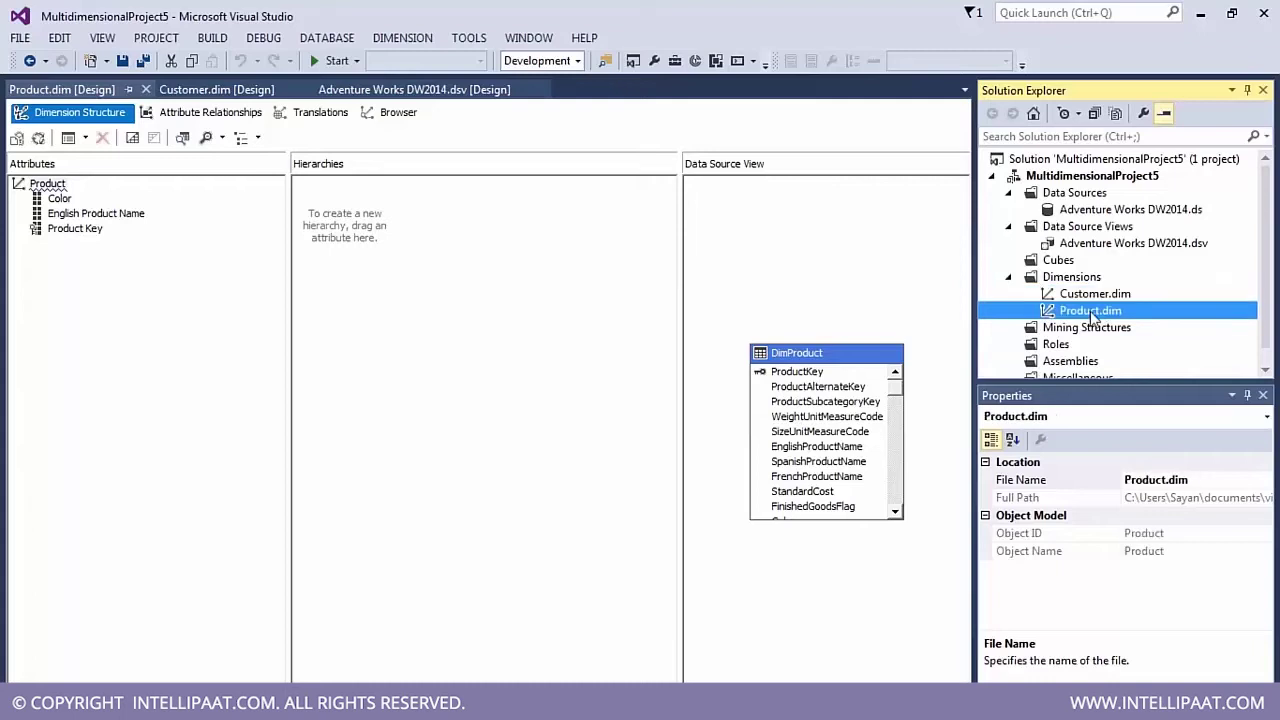
Step: Look over the Customer.dim and Product.dim files and the Cubes folder in the project
click(1088, 295)
click(1090, 310)
click(1062, 262)
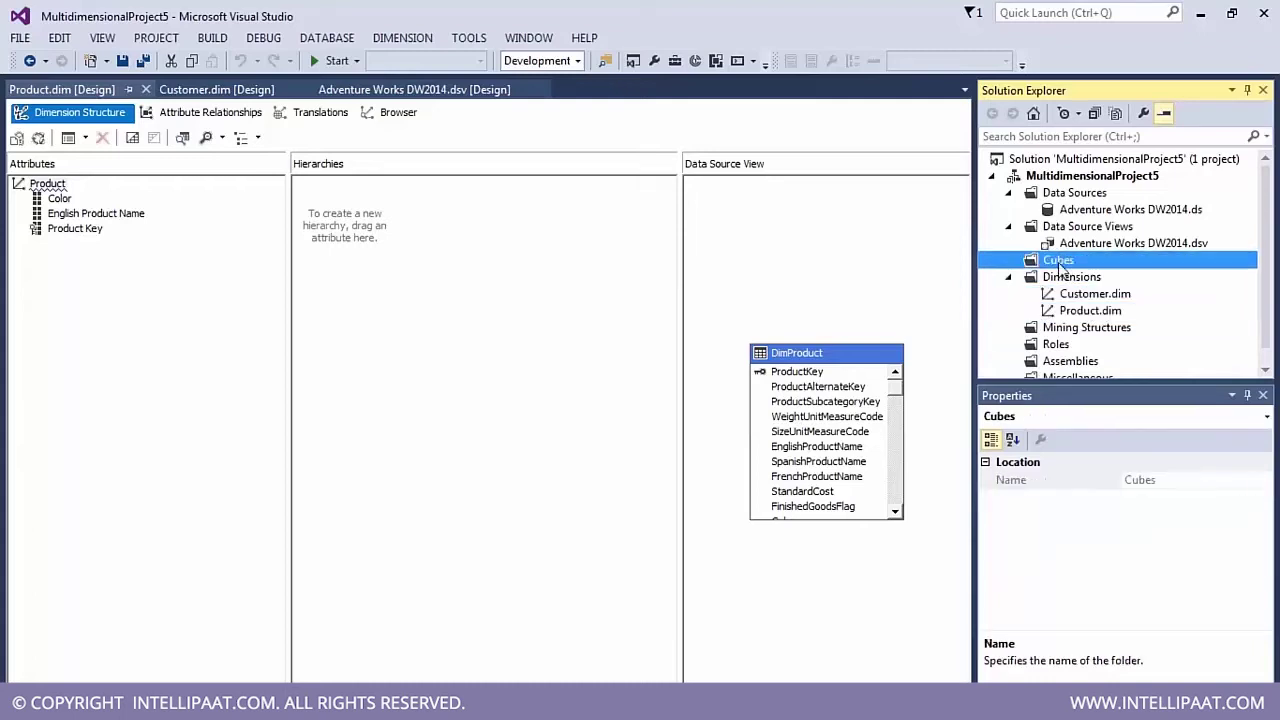
click(1088, 311)
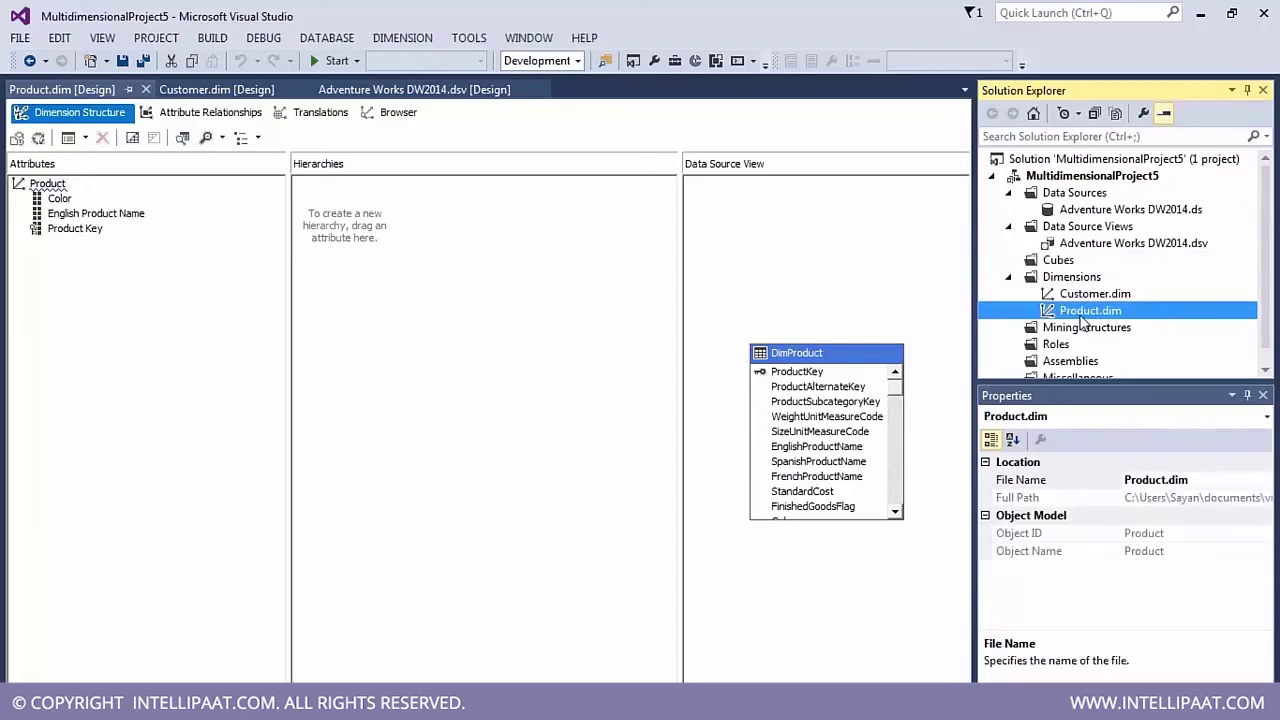
click(1112, 296)
click(1112, 310)
click(1114, 295)
click(1105, 311)
click(1091, 296)
click(1091, 310)
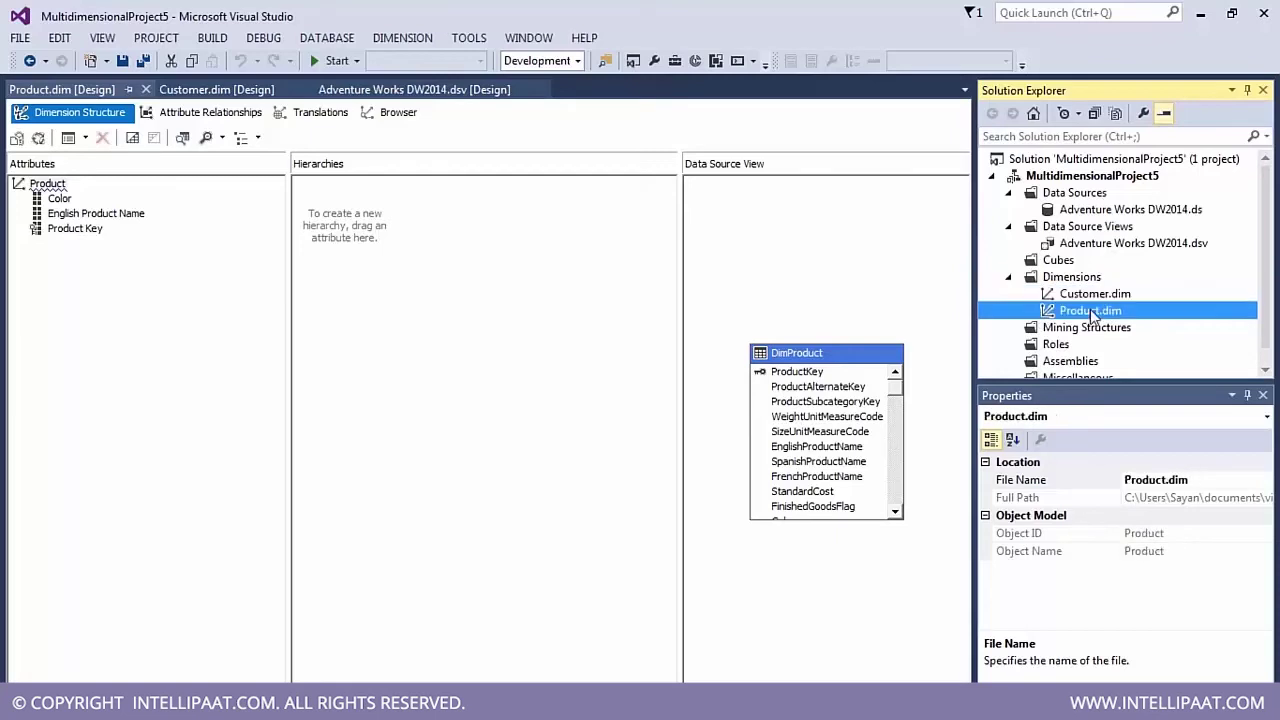
click(1060, 262)
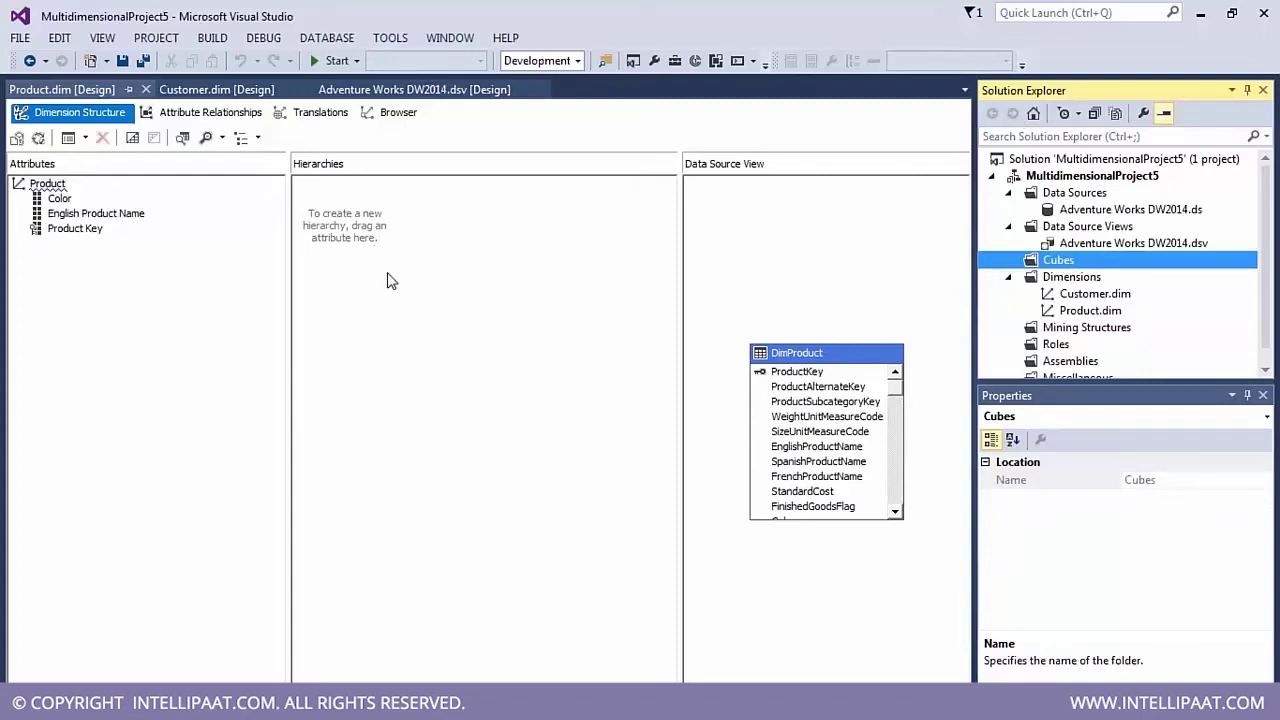
Step: Examine the Product dimension's attributes, its attribute relationships view and the actions offered for the Color attribute
click(322, 232)
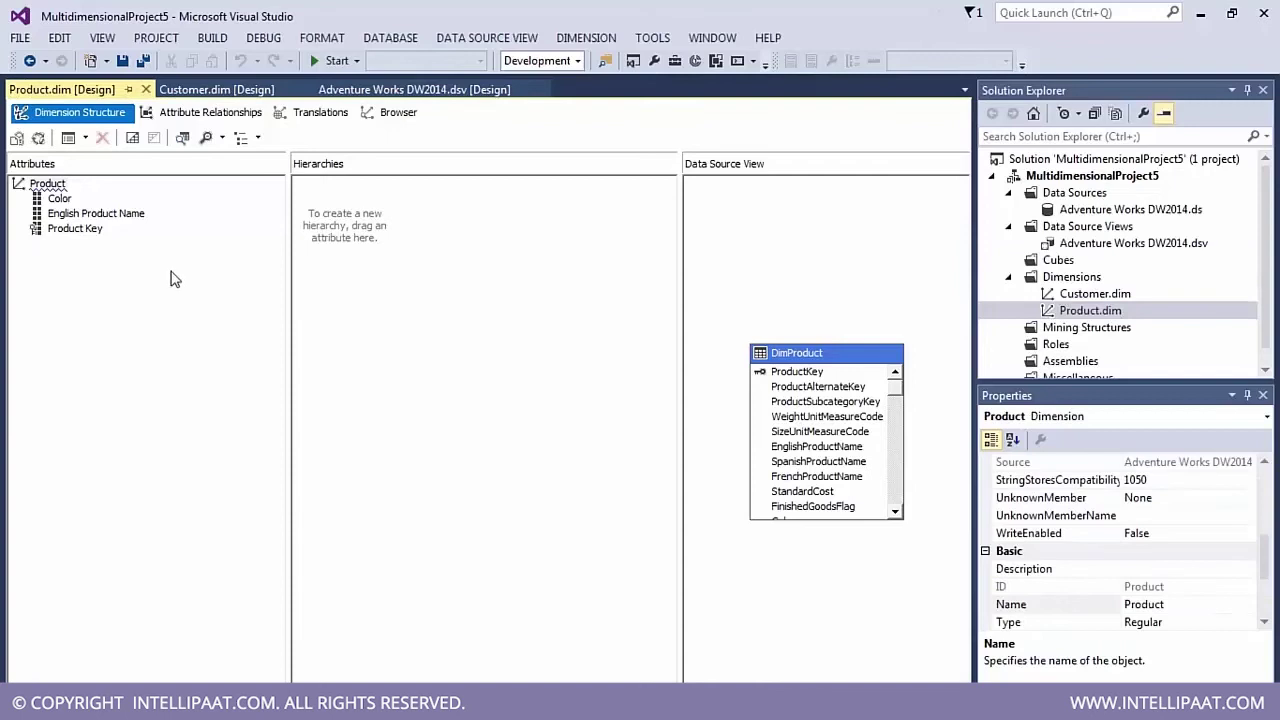
click(56, 214)
click(67, 238)
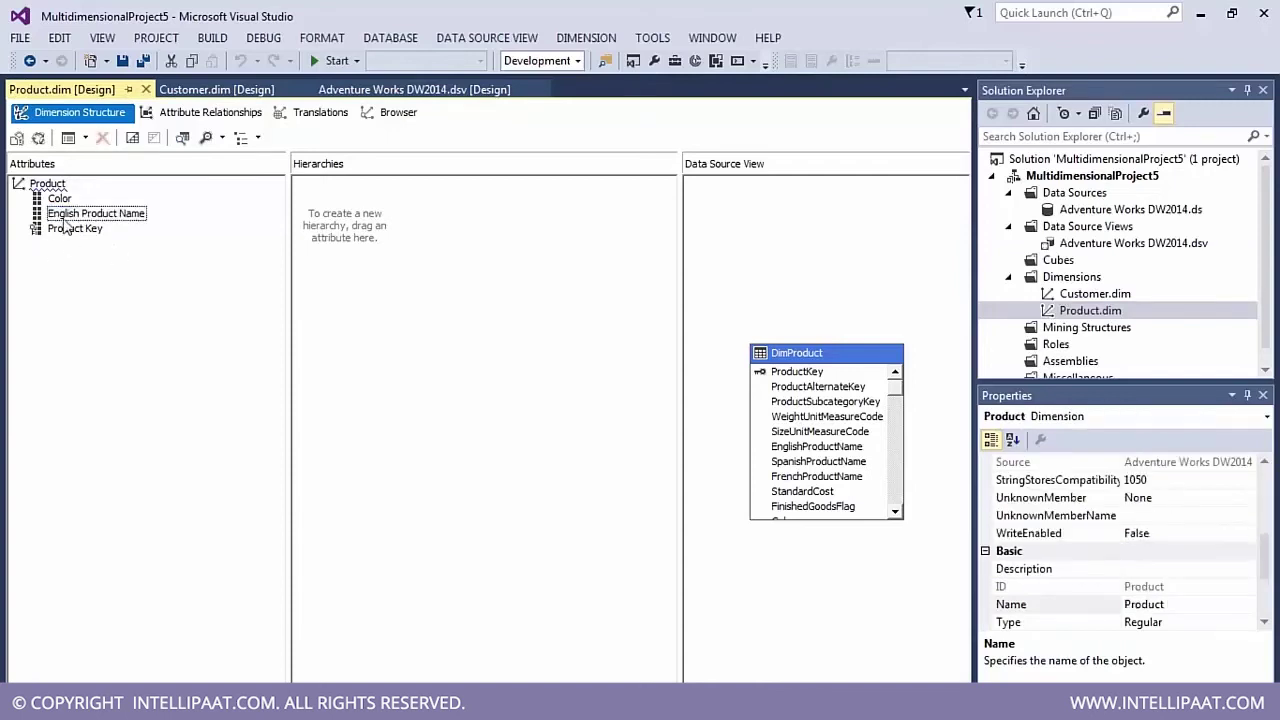
click(64, 215)
click(47, 232)
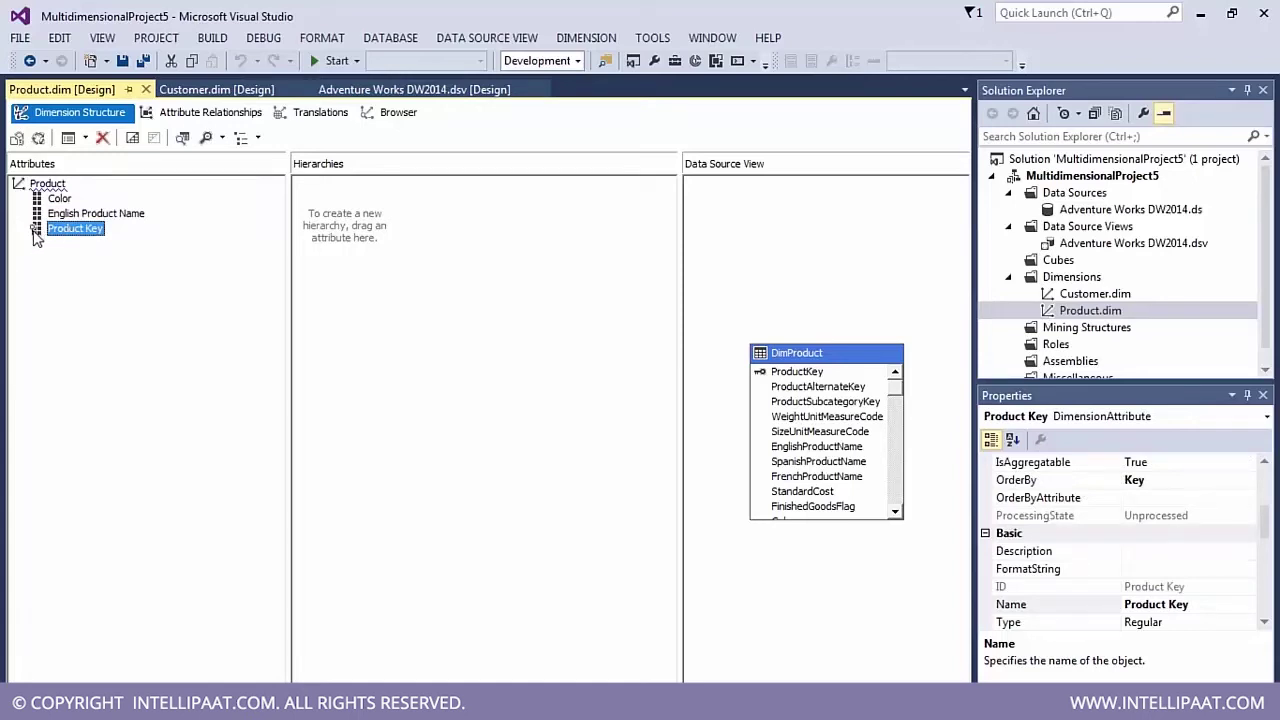
click(48, 184)
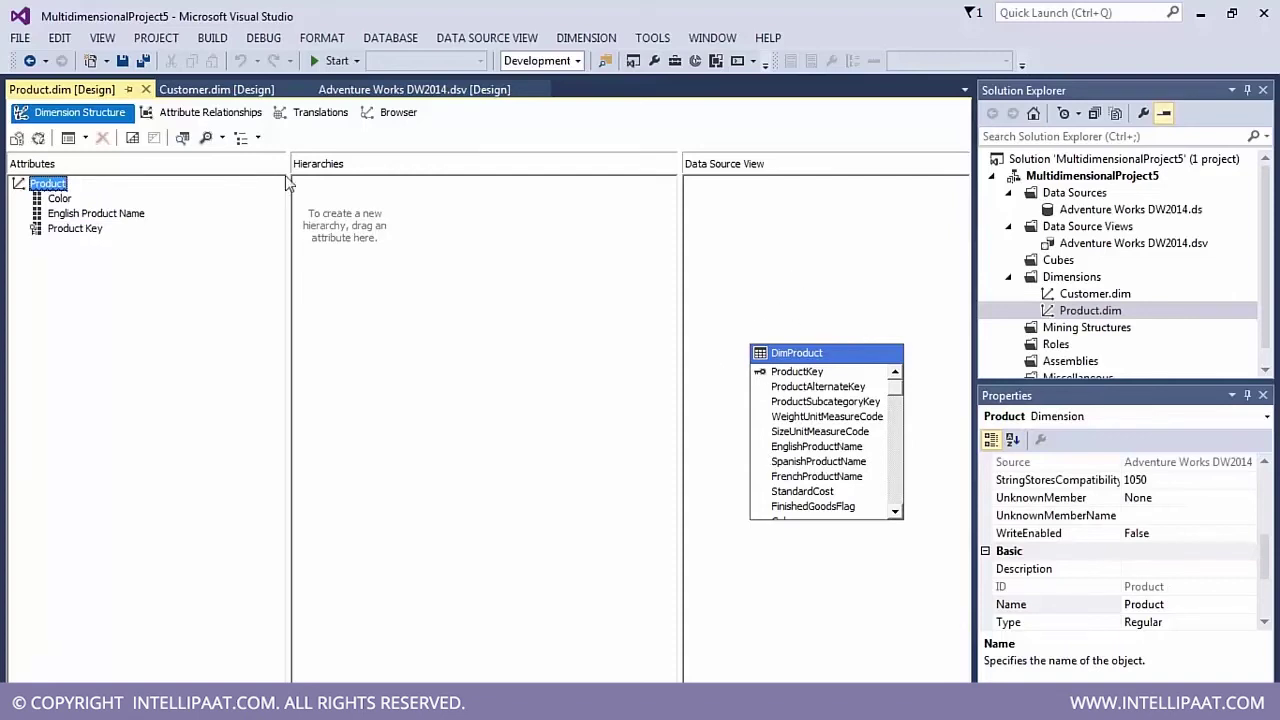
click(193, 110)
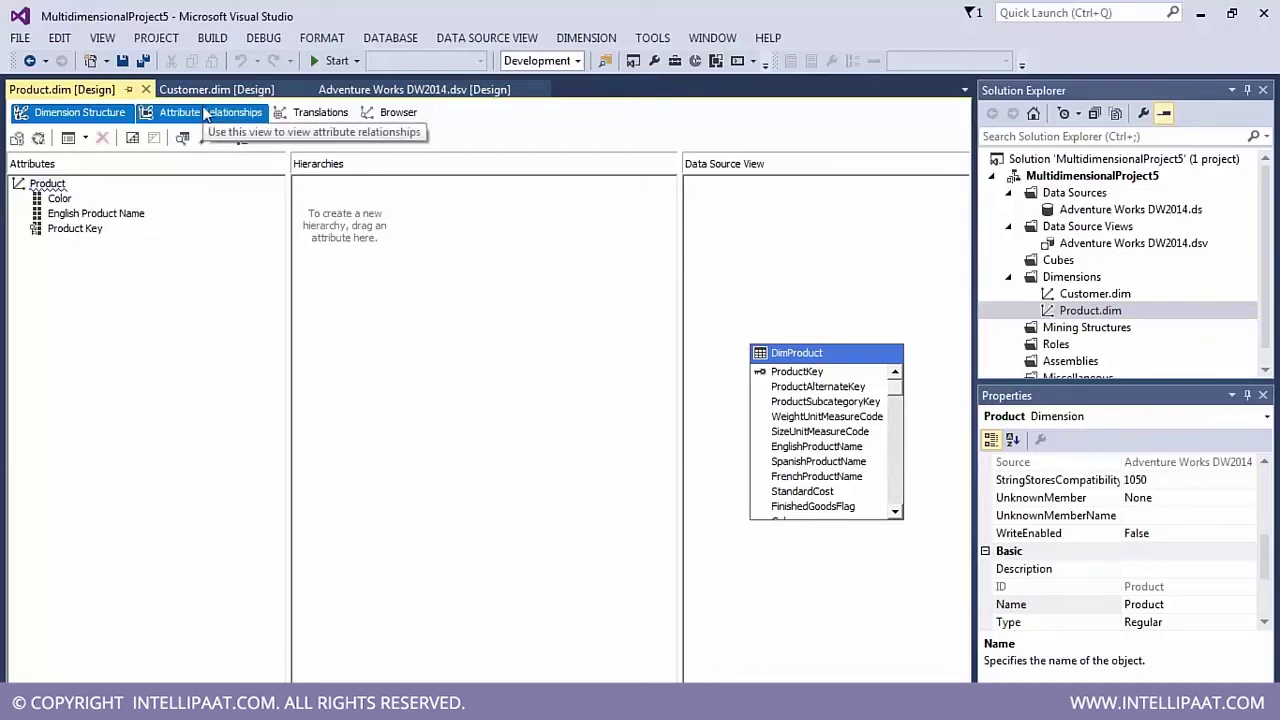
click(52, 200)
right_click(54, 204)
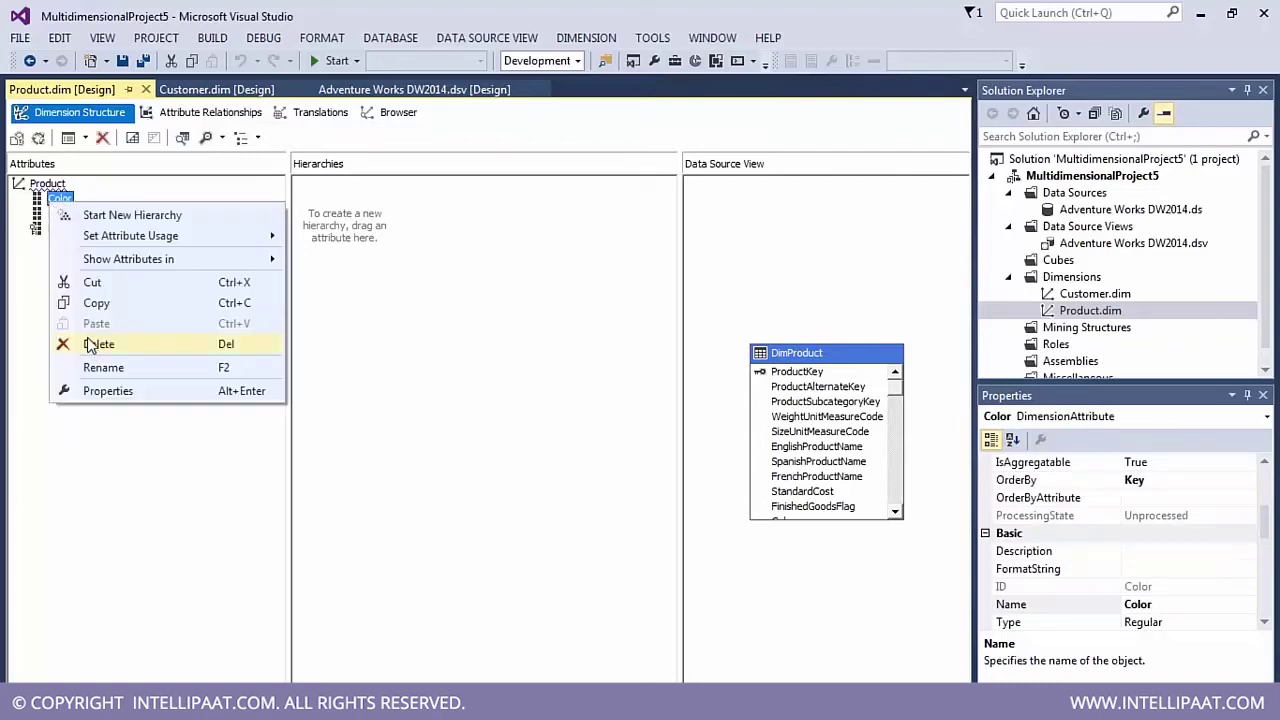
Step: Add the StandardCost and FinishedGoodsFlag columns of the DimProduct table as attributes of the Product dimension
click(812, 393)
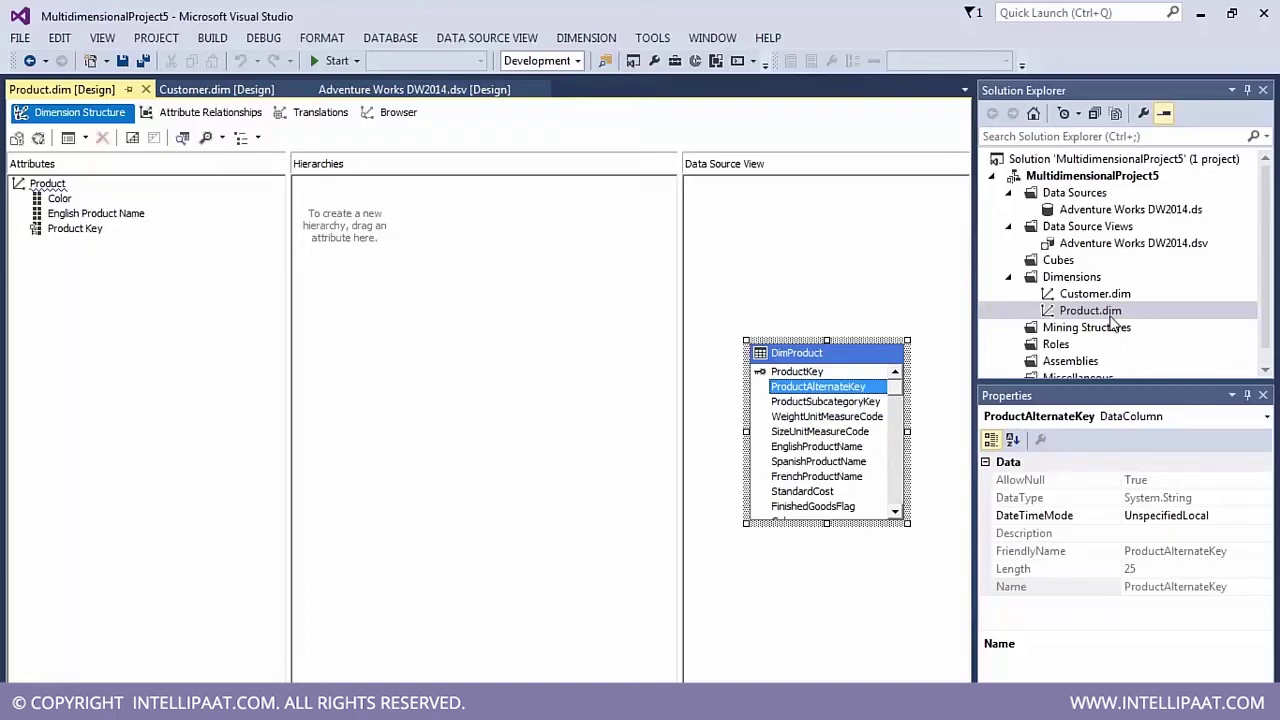
click(836, 493)
drag(836, 493, 42, 259)
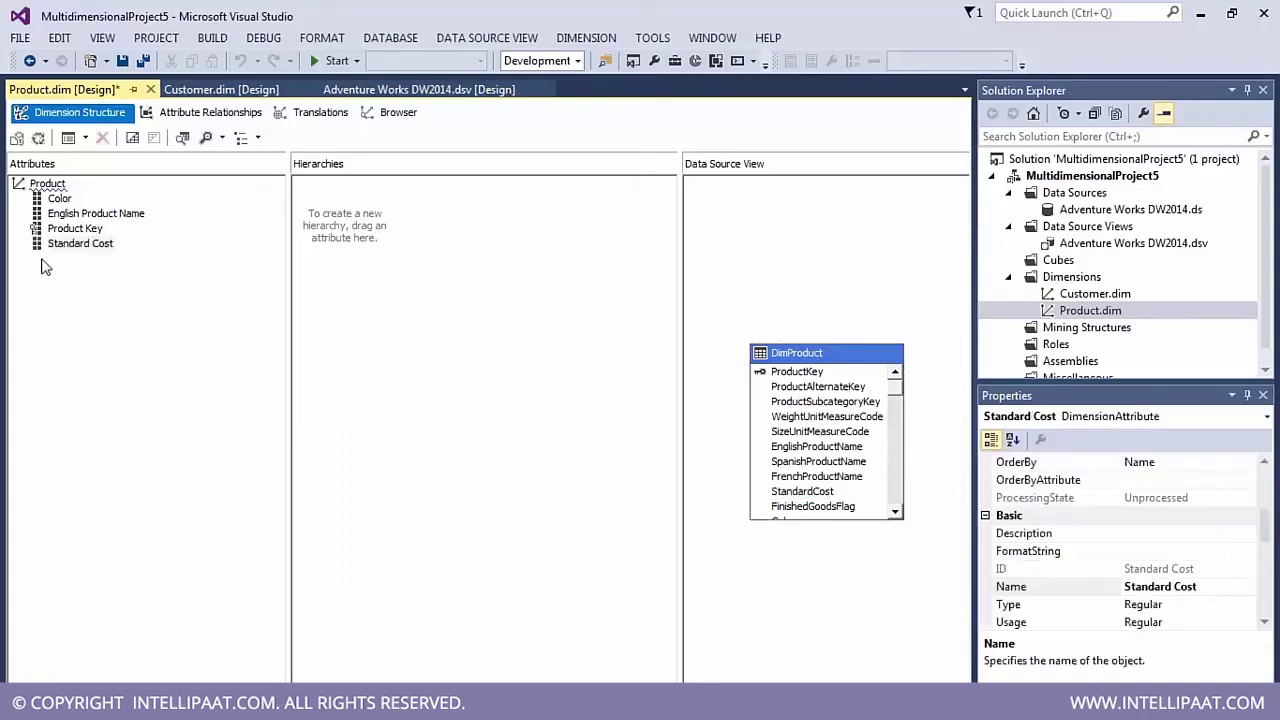
click(812, 507)
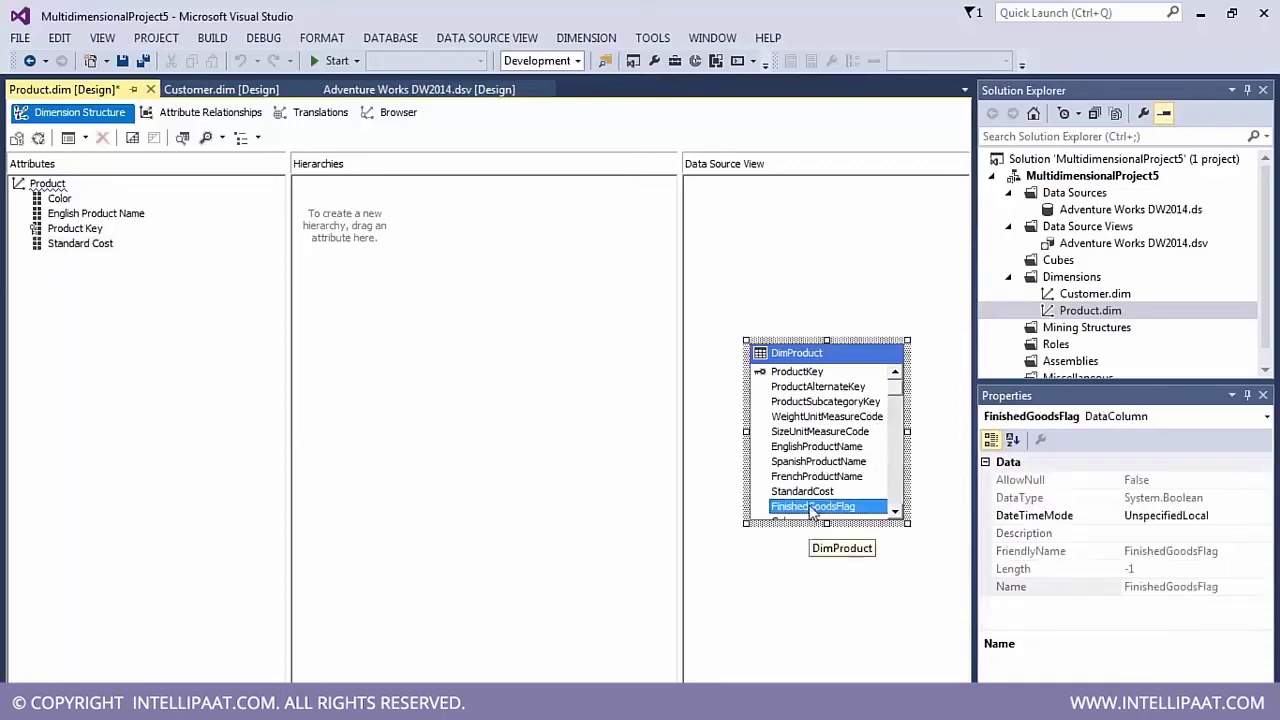
drag(822, 512, 75, 284)
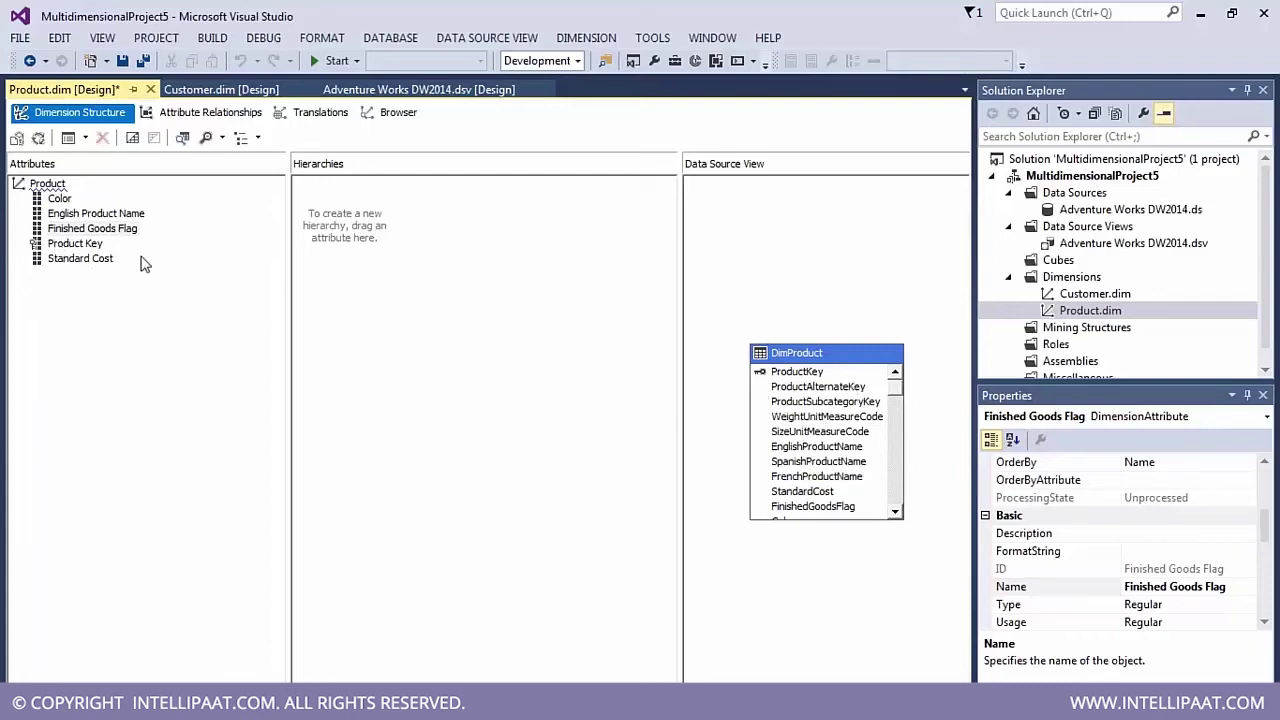
Step: Delete the Standard Cost and Finished Goods Flag attributes from the Product dimension
right_click(89, 262)
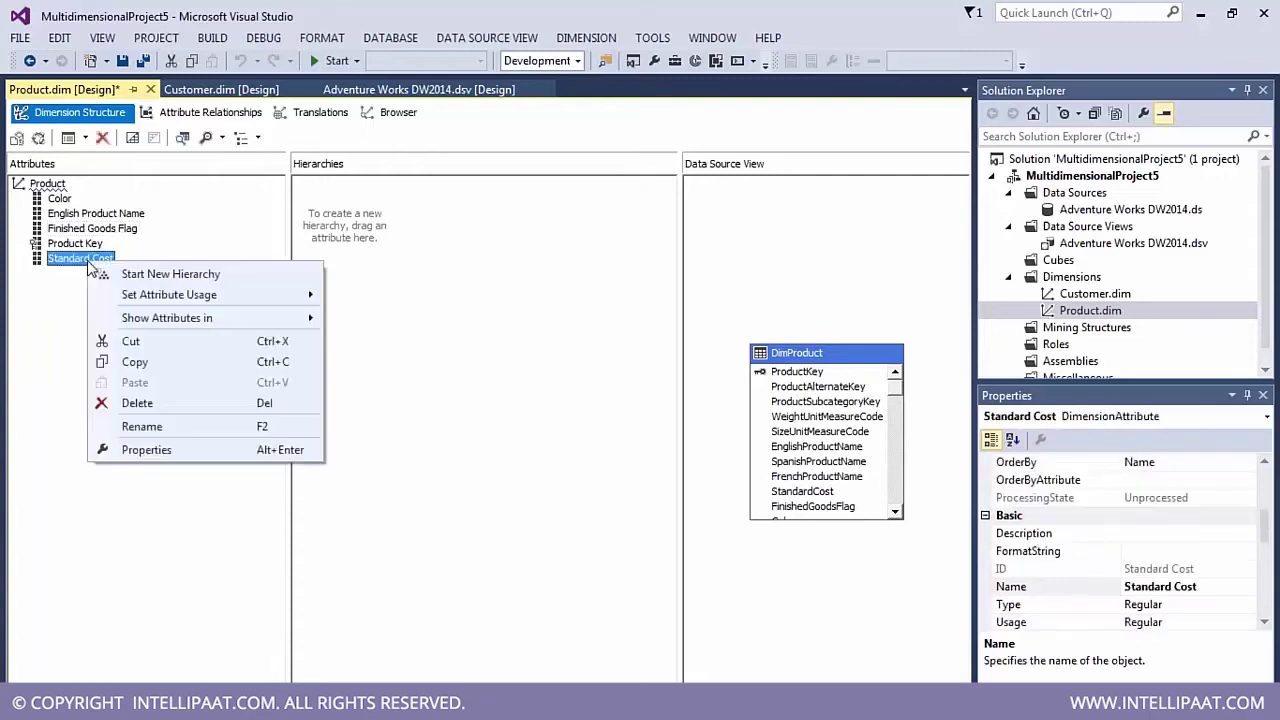
click(139, 404)
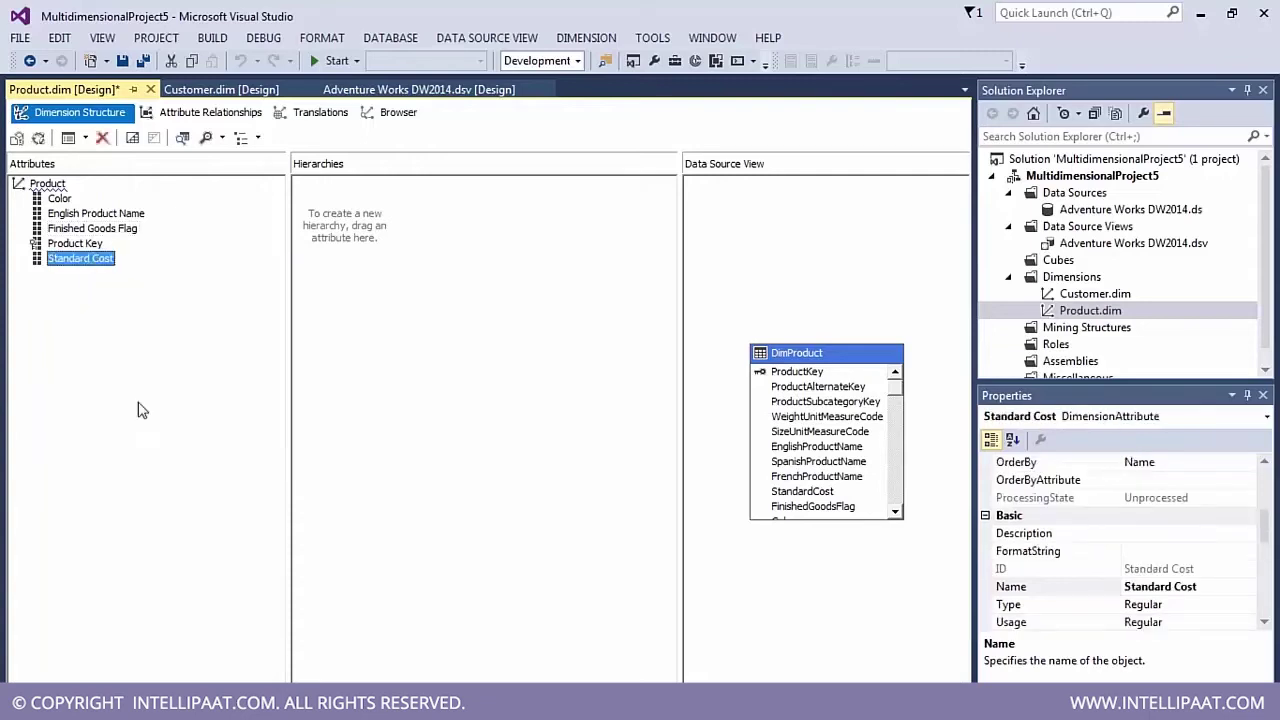
click(745, 502)
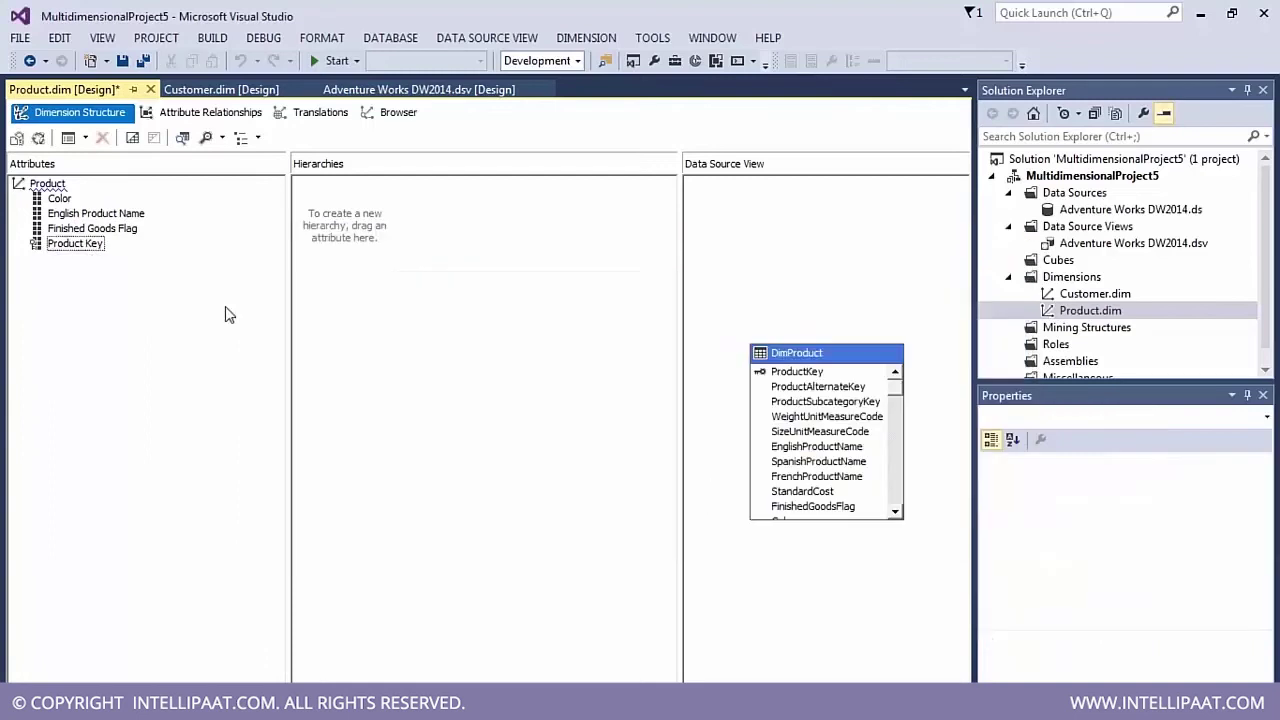
right_click(90, 229)
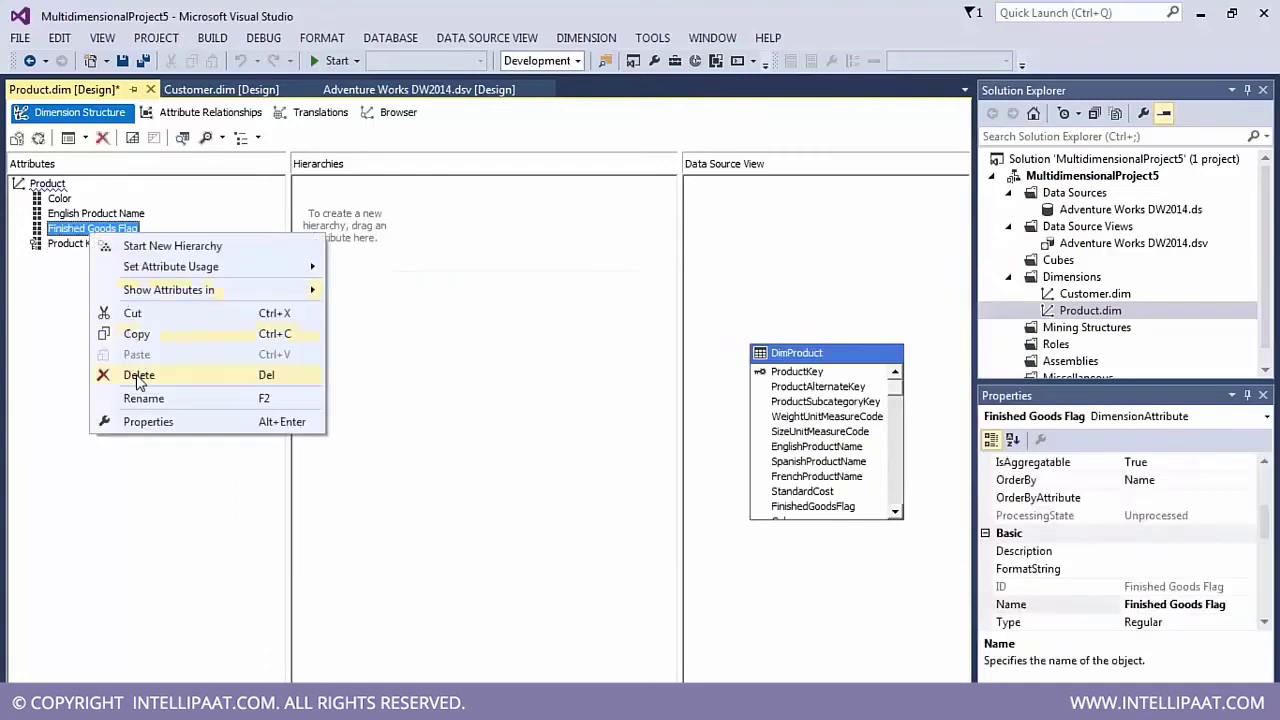
click(138, 376)
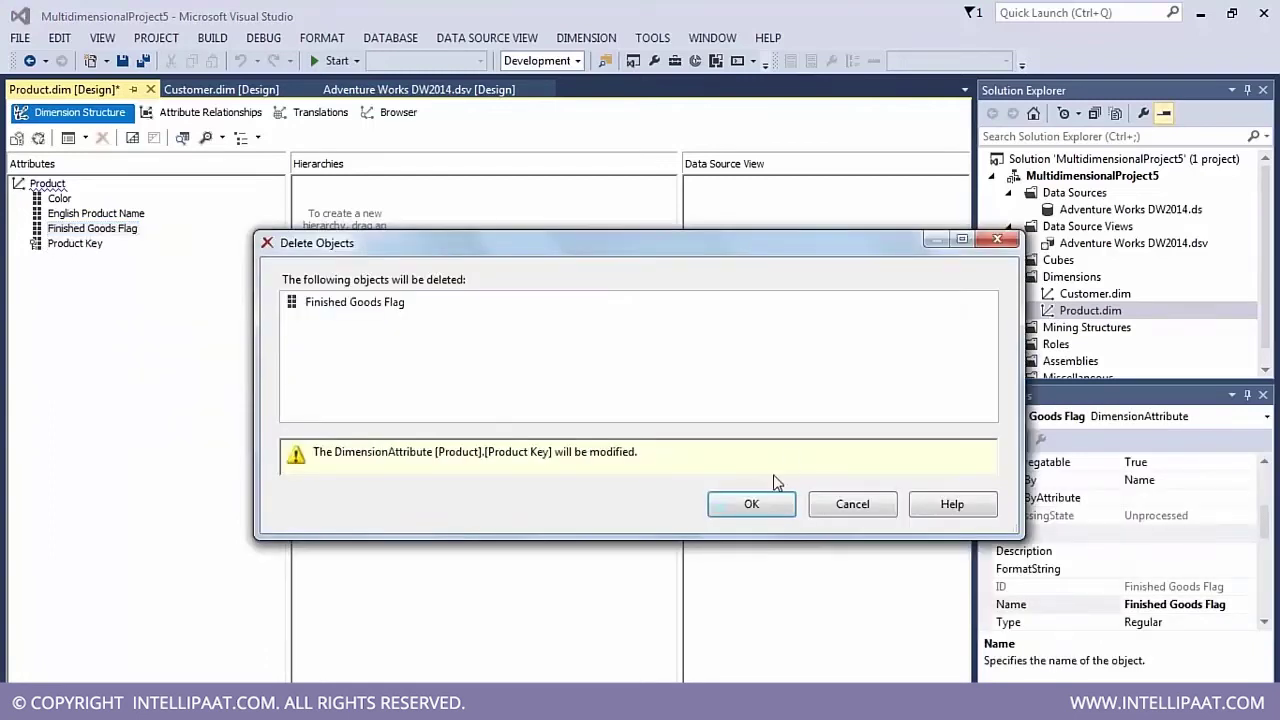
click(745, 504)
click(1006, 24)
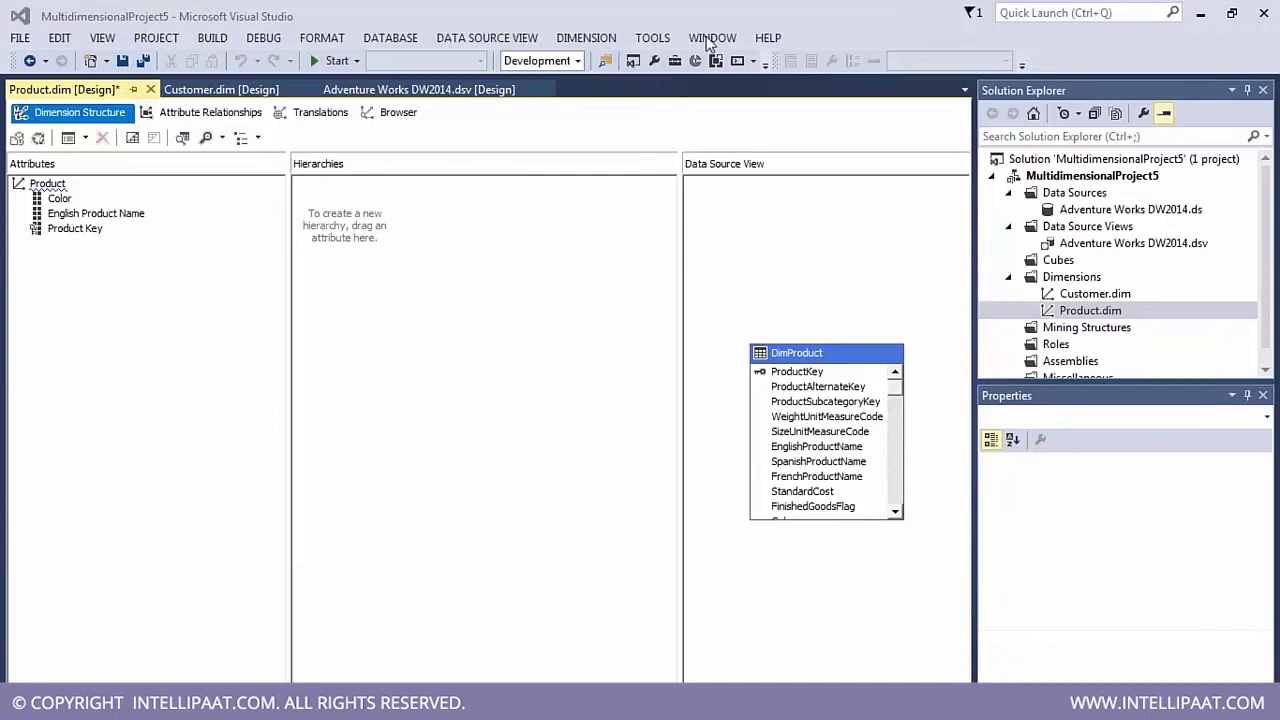
click(66, 200)
right_click(66, 200)
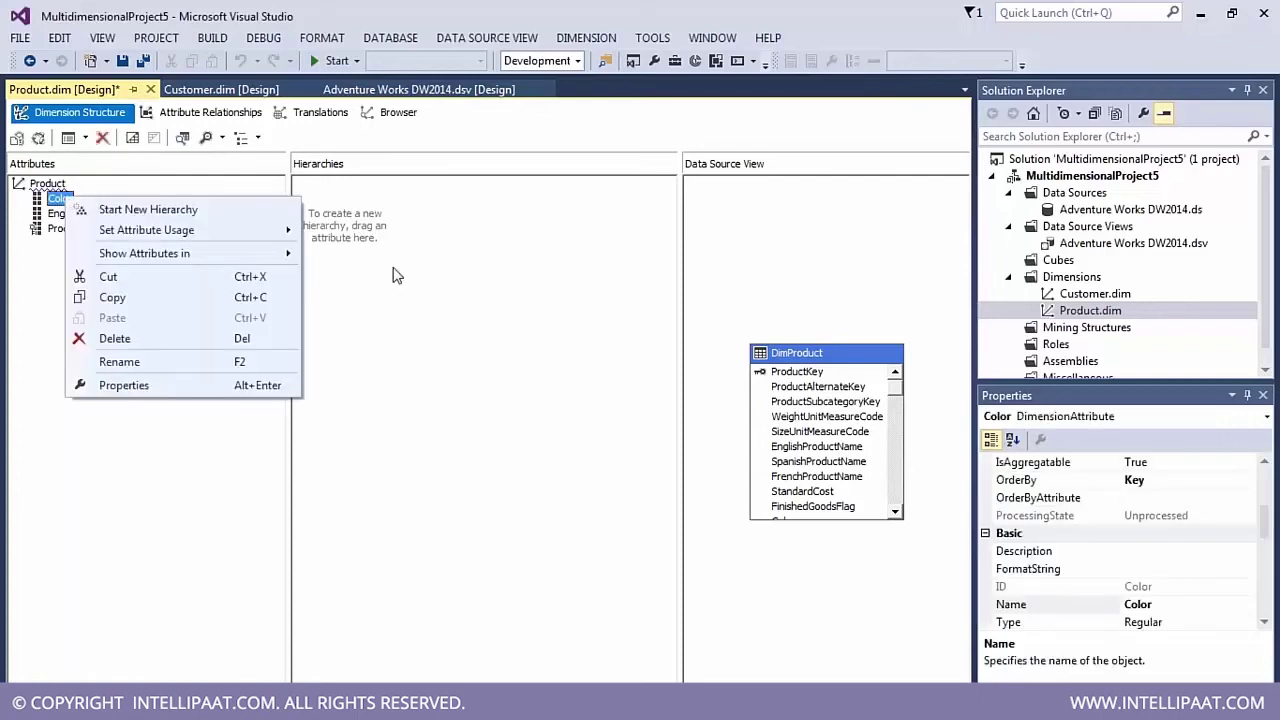
click(121, 297)
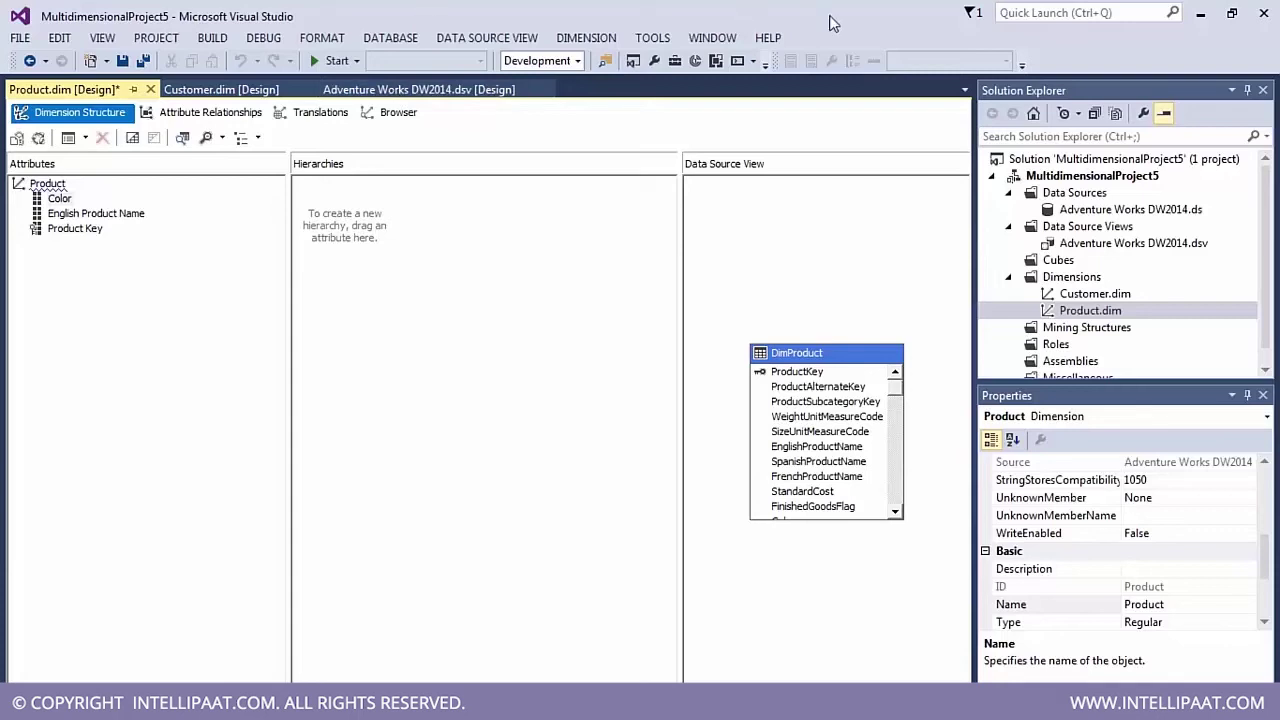
Step: Switch to Paint and sketch the outline of a laptop with an upright screen and a slanted base
click(22, 702)
key(Escape)
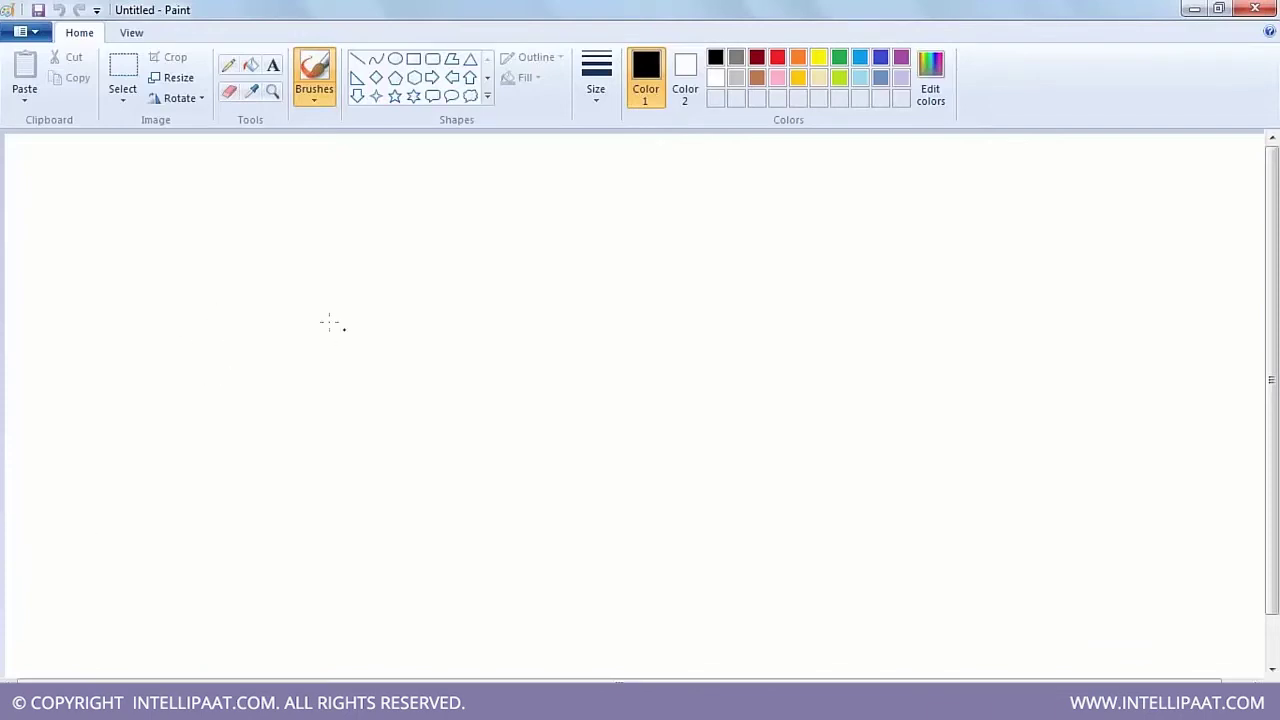
drag(296, 297, 420, 285)
mouse_move(303, 297)
mouse_down()
mouse_move(451, 408)
mouse_move(429, 298)
mouse_move(398, 286)
mouse_up()
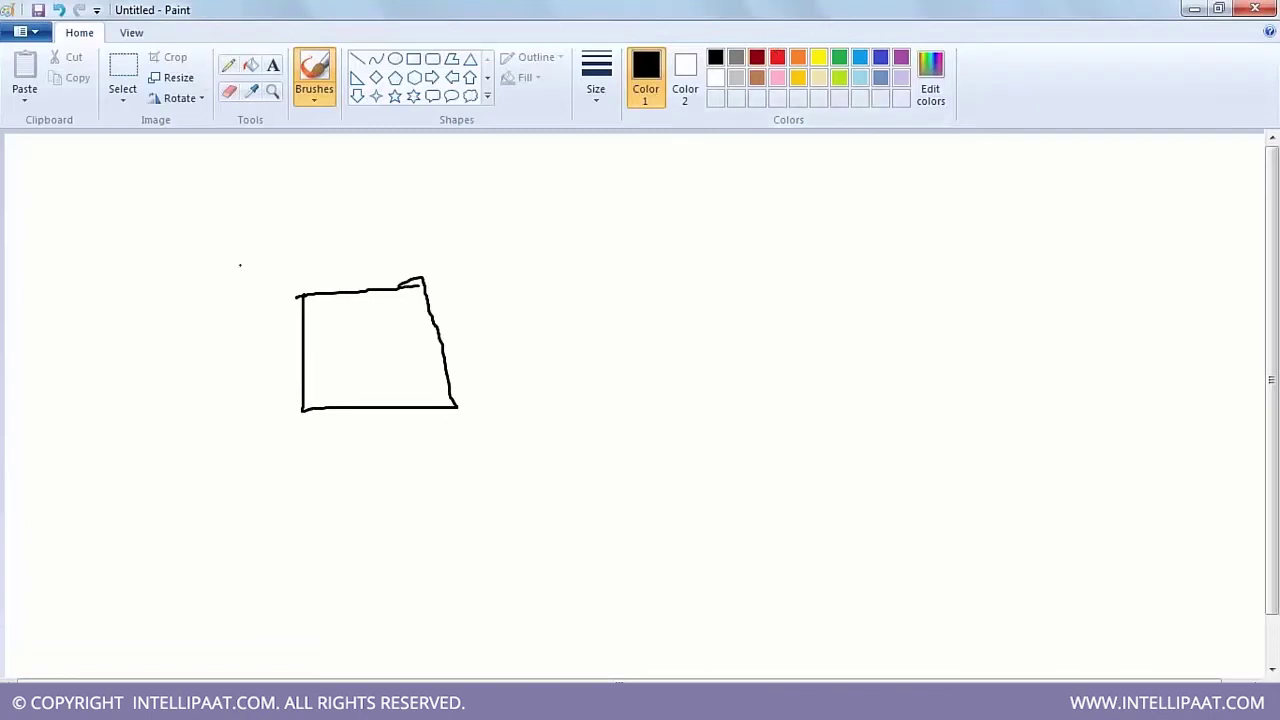
drag(302, 409, 421, 447)
drag(456, 408, 564, 438)
mouse_move(415, 450)
mouse_down()
mouse_move(586, 450)
mouse_move(549, 438)
mouse_up()
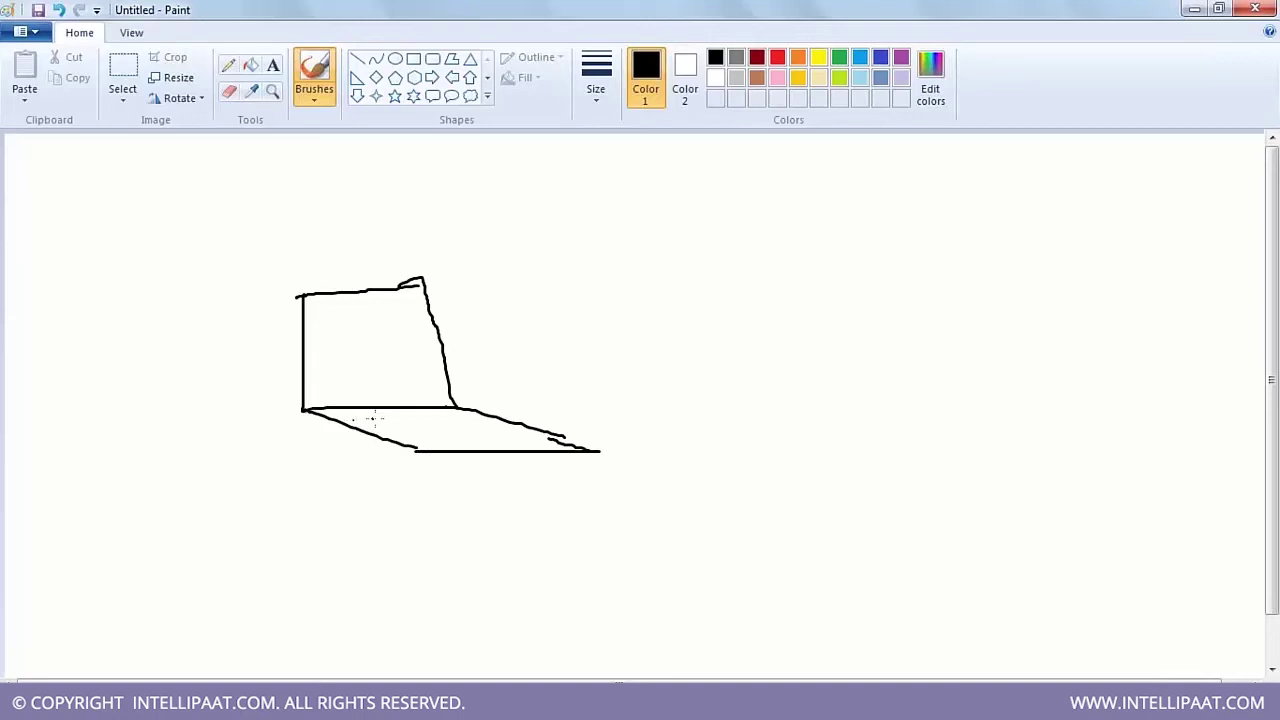
Step: Dot the keys onto the laptop's base and thicken the top edge of its screen with the brush
click(416, 416)
click(429, 415)
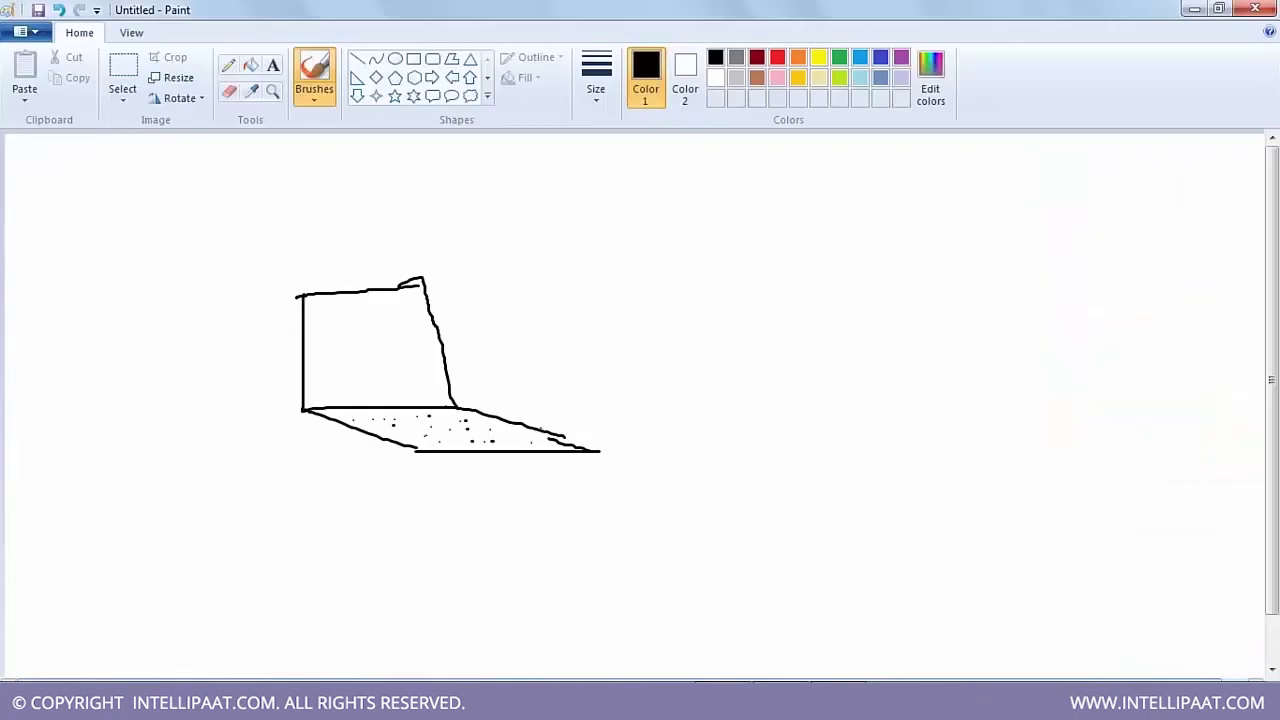
mouse_move(434, 285)
mouse_down()
mouse_move(303, 294)
mouse_move(418, 291)
mouse_up()
drag(330, 296, 418, 281)
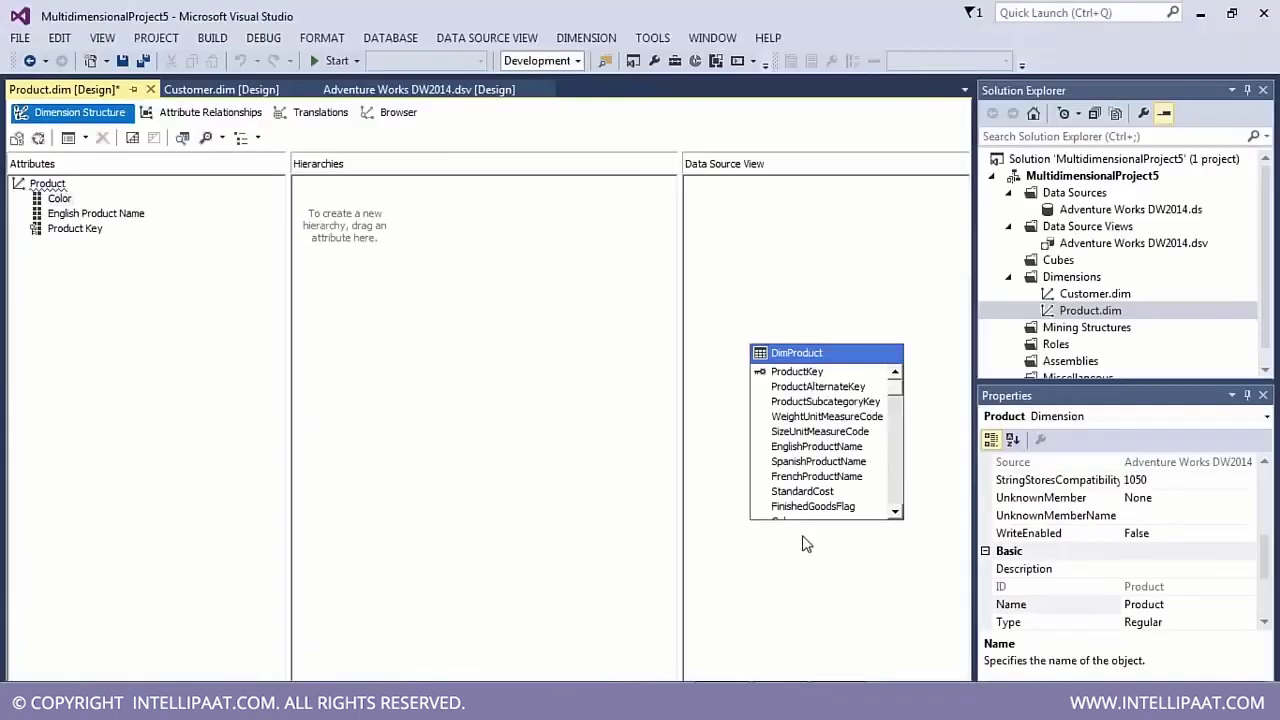
Step: Return to Visual Studio and build the MultidimensionalProject5 project
click(1085, 178)
right_click(1100, 296)
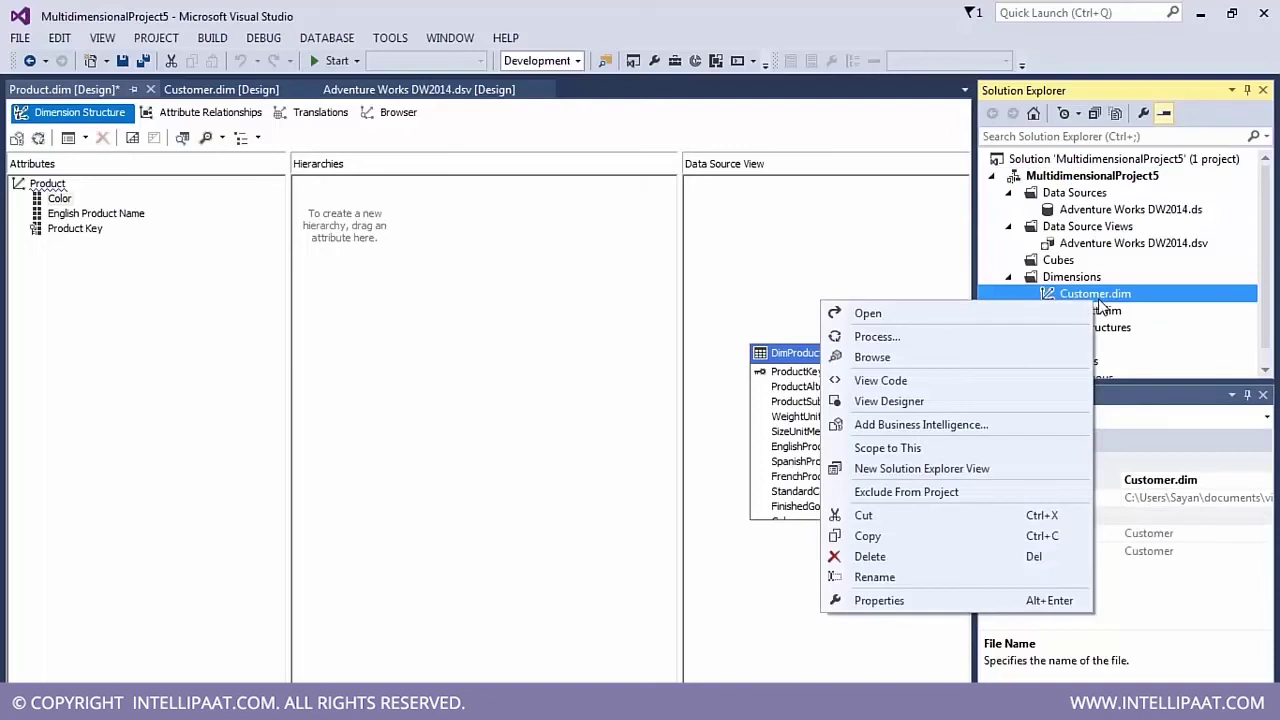
click(1054, 180)
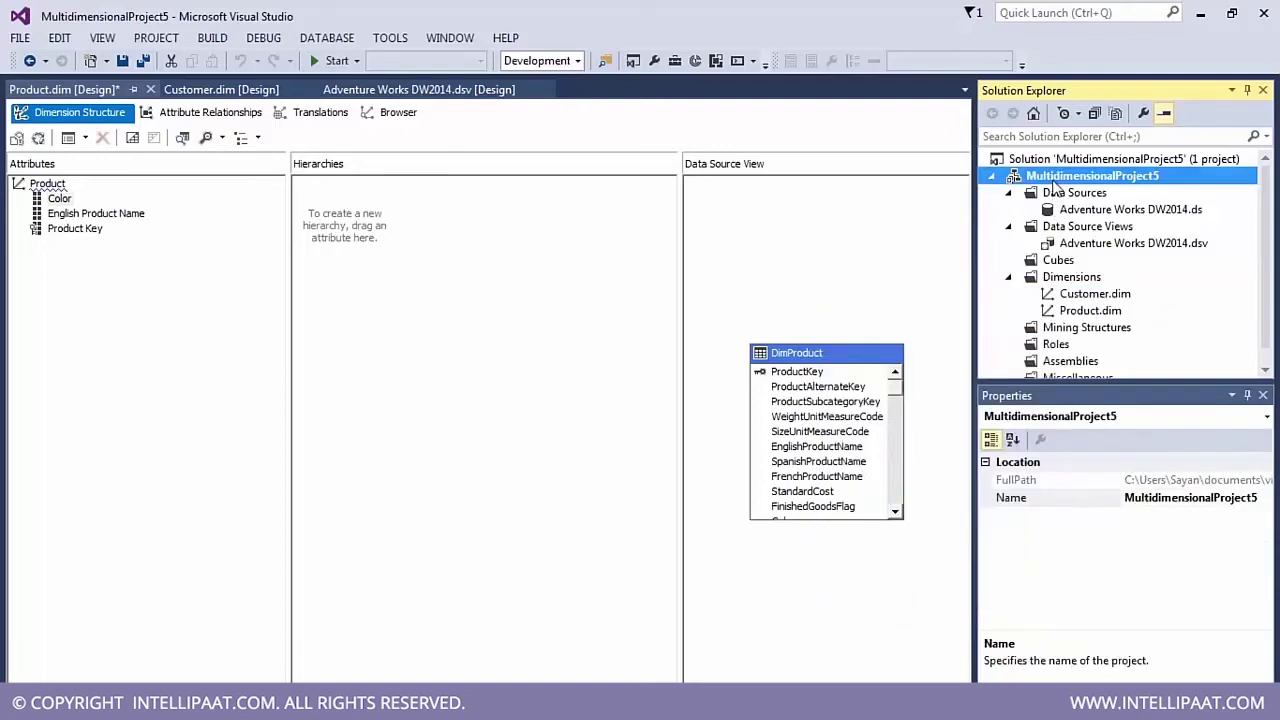
right_click(1054, 180)
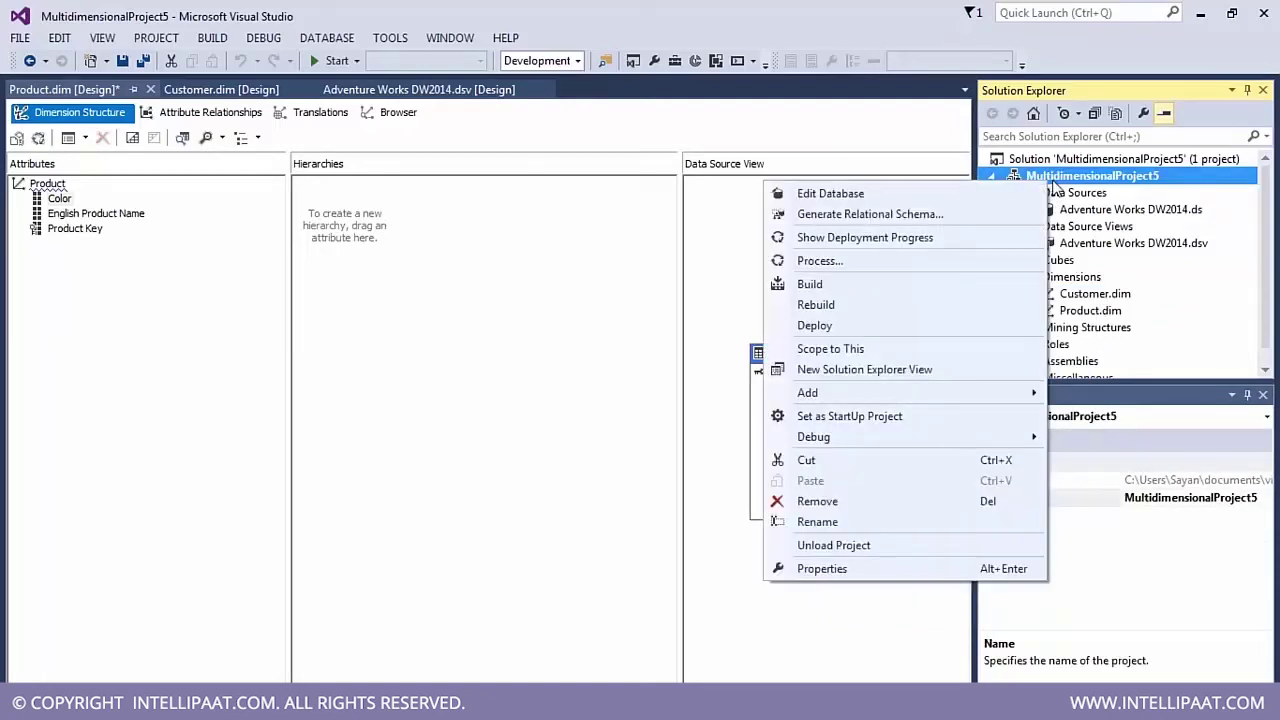
click(826, 287)
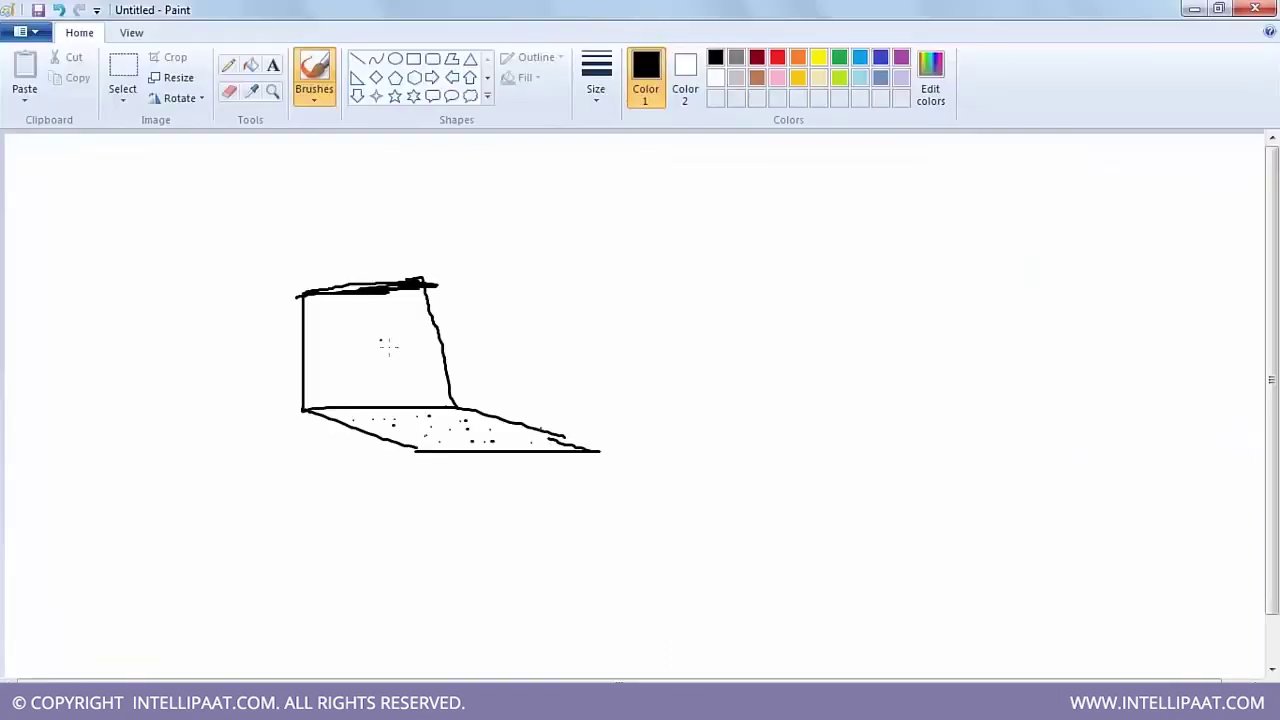
Step: In Paint, write B on the laptop's screen and draw an arrow labelled Deploy pointing away from it
mouse_move(359, 338)
mouse_down()
mouse_move(361, 382)
mouse_move(372, 345)
mouse_move(376, 376)
mouse_move(350, 384)
mouse_up()
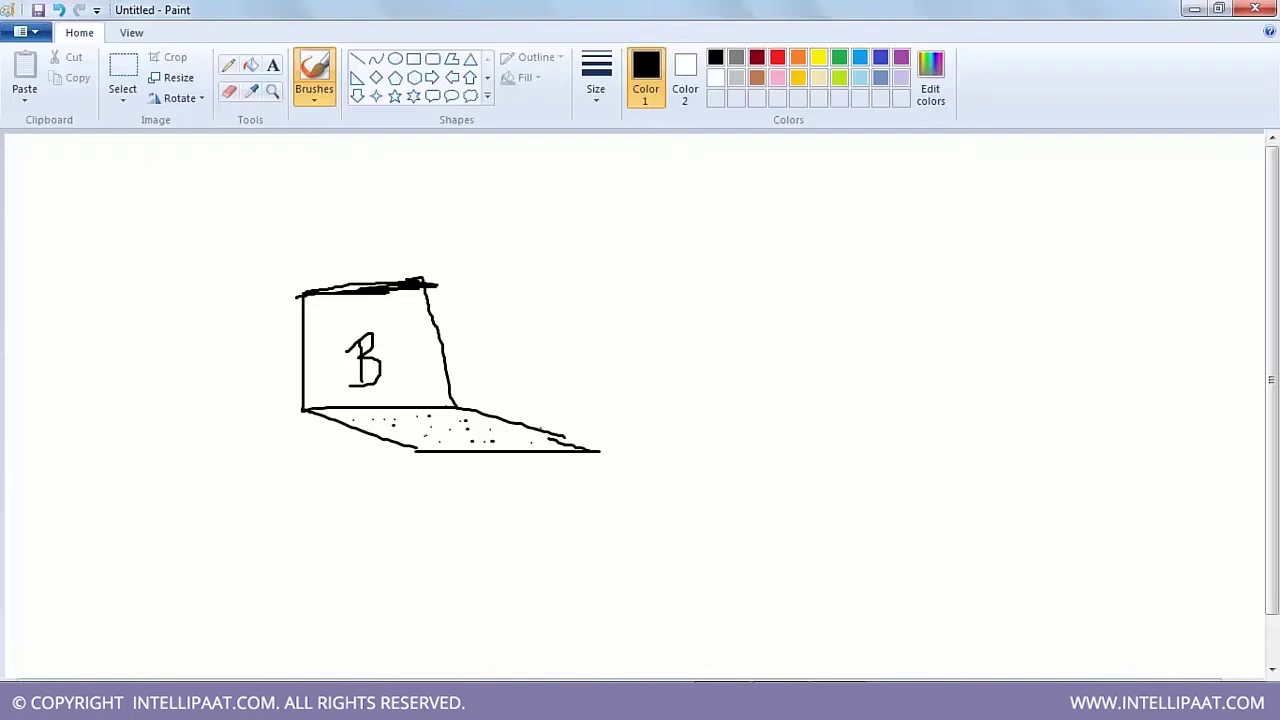
key(alt+Tab)
mouse_move(443, 353)
mouse_down()
mouse_move(746, 318)
mouse_move(686, 368)
mouse_up()
mouse_move(554, 271)
mouse_down()
mouse_move(554, 305)
mouse_move(570, 282)
mouse_move(540, 304)
mouse_move(594, 285)
mouse_move(603, 310)
mouse_move(605, 293)
mouse_up()
mouse_move(620, 250)
mouse_down()
mouse_move(621, 298)
mouse_move(636, 278)
mouse_move(654, 312)
mouse_up()
mouse_move(591, 272)
mouse_down()
mouse_move(583, 295)
mouse_move(598, 294)
mouse_up()
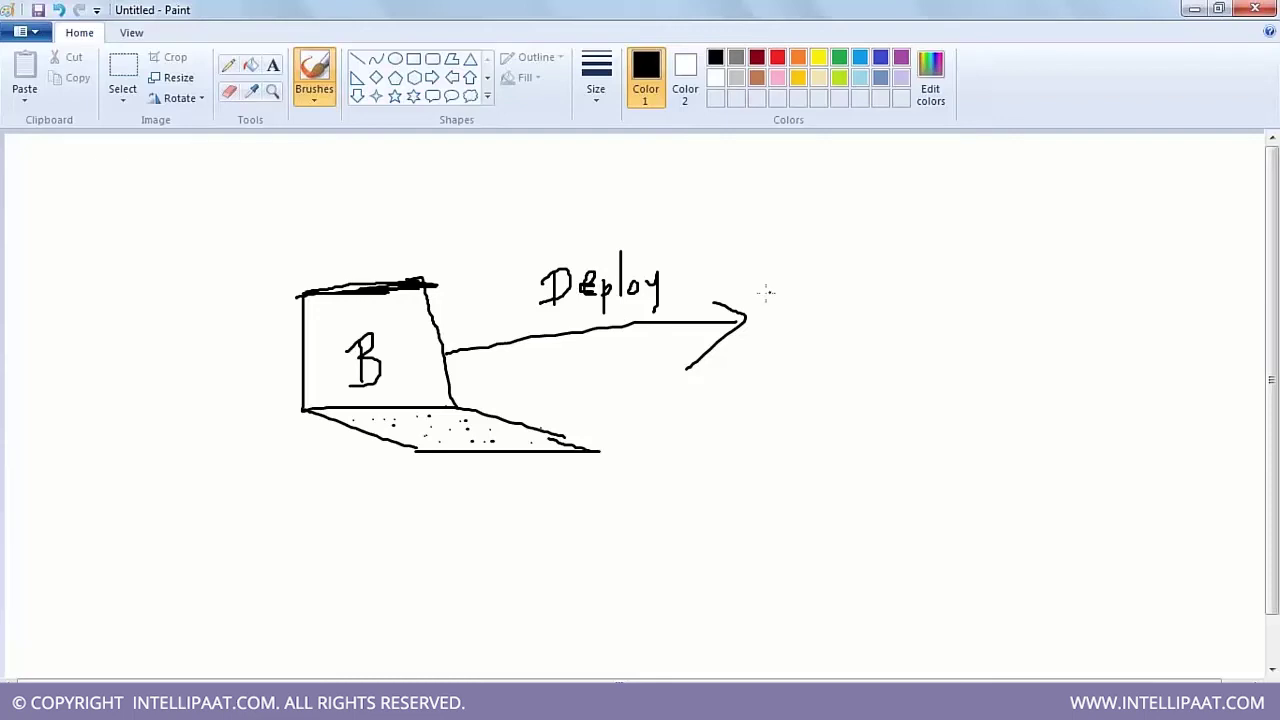
Step: Draw a tall rectangle at the tip of the Deploy arrow and write Server in it
drag(765, 277, 762, 295)
mouse_move(764, 201)
mouse_down()
mouse_move(760, 415)
mouse_move(903, 405)
mouse_move(898, 196)
mouse_move(762, 200)
mouse_up()
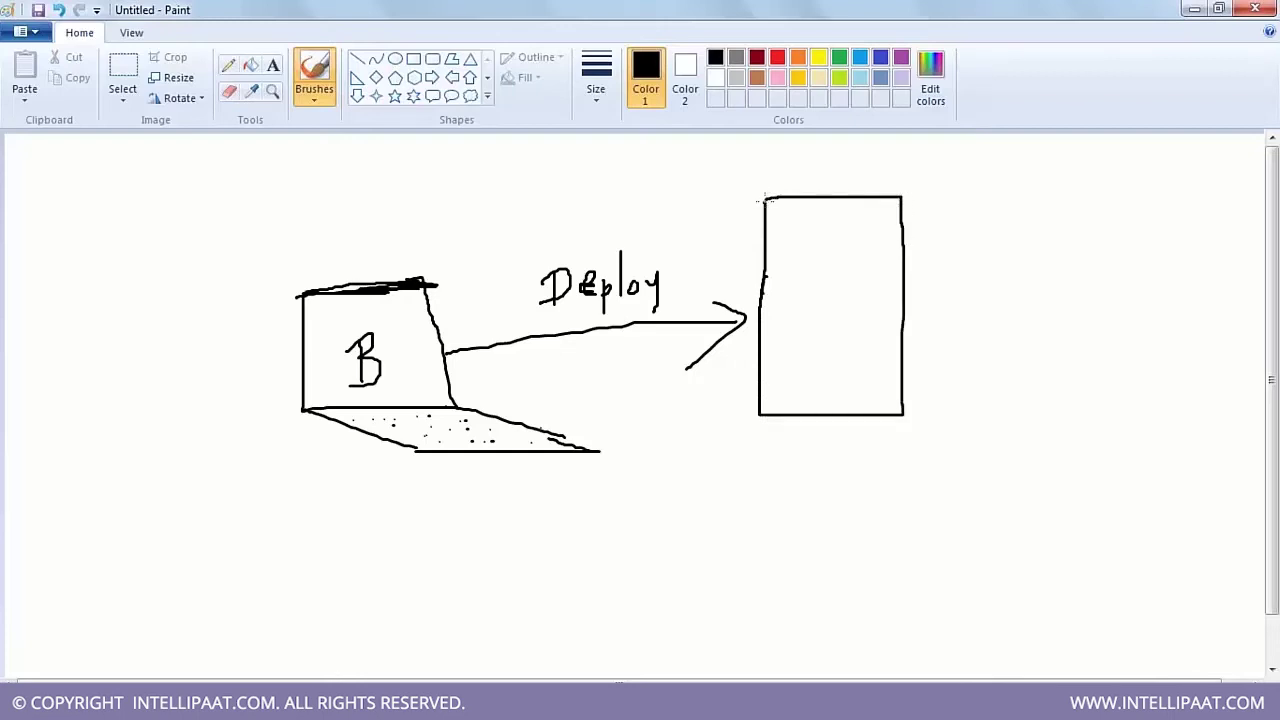
mouse_move(806, 248)
mouse_down()
mouse_move(789, 293)
mouse_move(812, 277)
mouse_move(826, 296)
mouse_move(848, 280)
mouse_move(856, 300)
mouse_move(868, 276)
mouse_up()
mouse_move(872, 285)
mouse_down()
mouse_move(886, 285)
mouse_move(882, 272)
mouse_move(884, 297)
mouse_move(913, 267)
mouse_up()
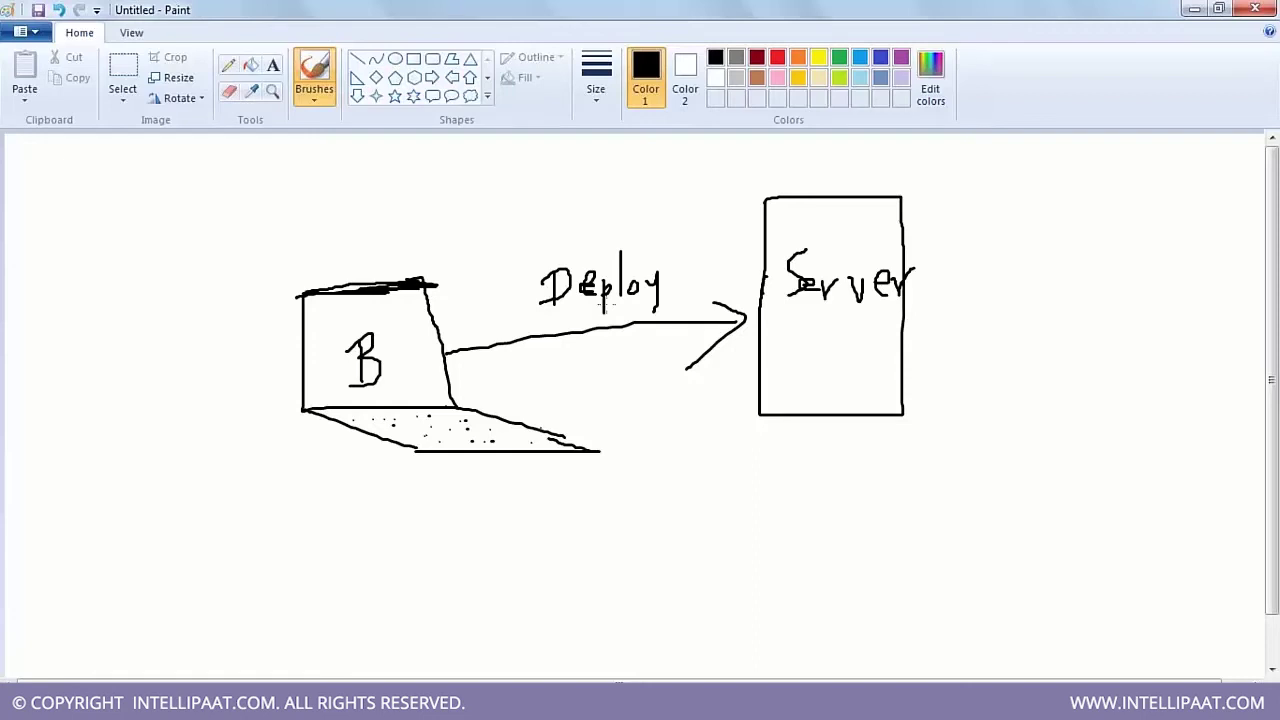
Step: Draw a cylinder labelled DB beside the laptop and connect it to the laptop with an arrow
mouse_move(128, 337)
mouse_down()
mouse_move(29, 360)
mouse_move(126, 372)
mouse_move(155, 350)
mouse_move(123, 339)
mouse_up()
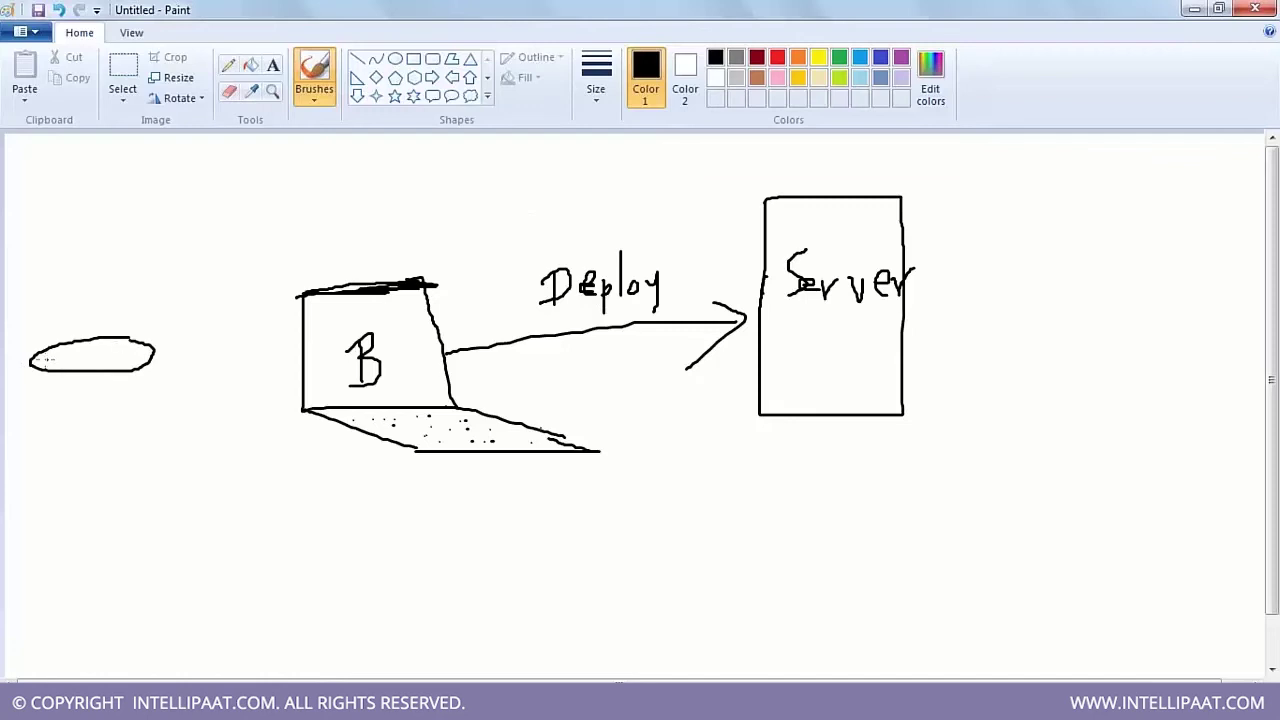
mouse_move(31, 364)
mouse_down()
mouse_move(18, 492)
mouse_move(150, 490)
mouse_move(152, 350)
mouse_up()
drag(56, 421, 49, 463)
drag(71, 420, 72, 455)
mouse_move(73, 427)
mouse_down()
mouse_move(81, 418)
mouse_move(73, 459)
mouse_up()
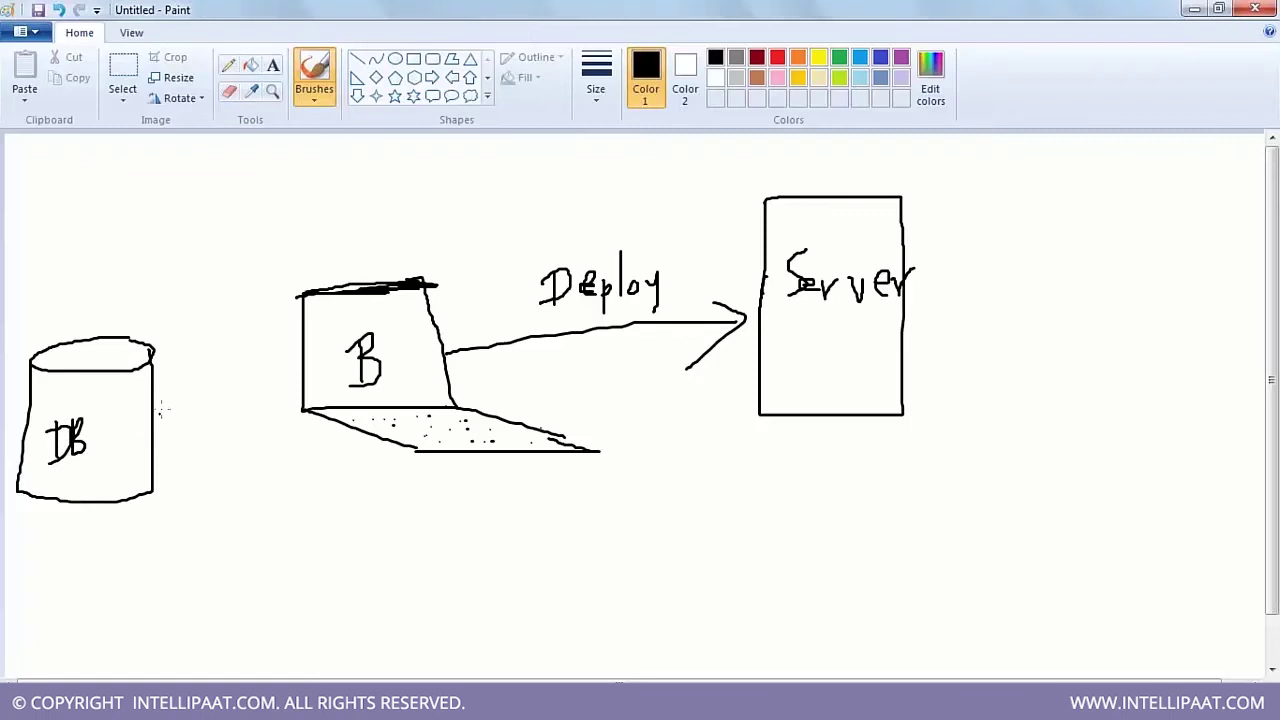
mouse_move(152, 407)
mouse_down()
mouse_move(292, 365)
mouse_move(256, 423)
mouse_up()
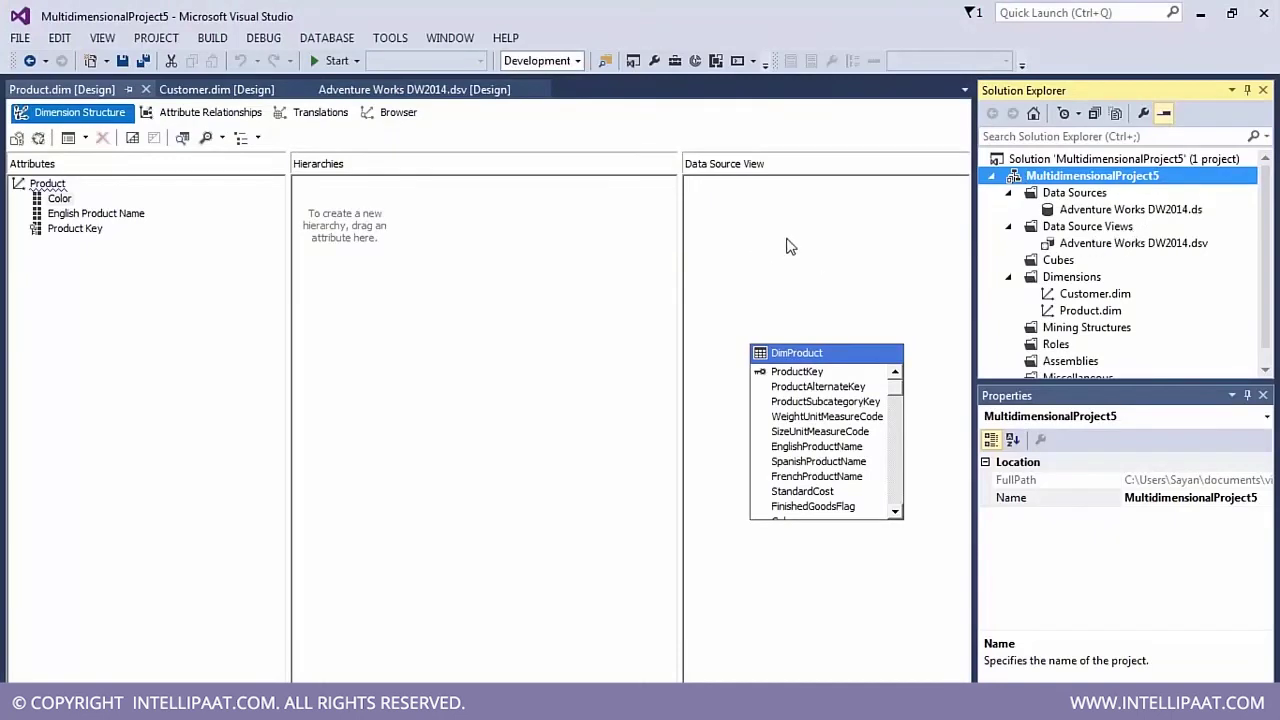
Step: In Visual Studio, explore the data of the FactInternetSales table in the Adventure Works DW2014 data source view, then close it
double_click(1100, 243)
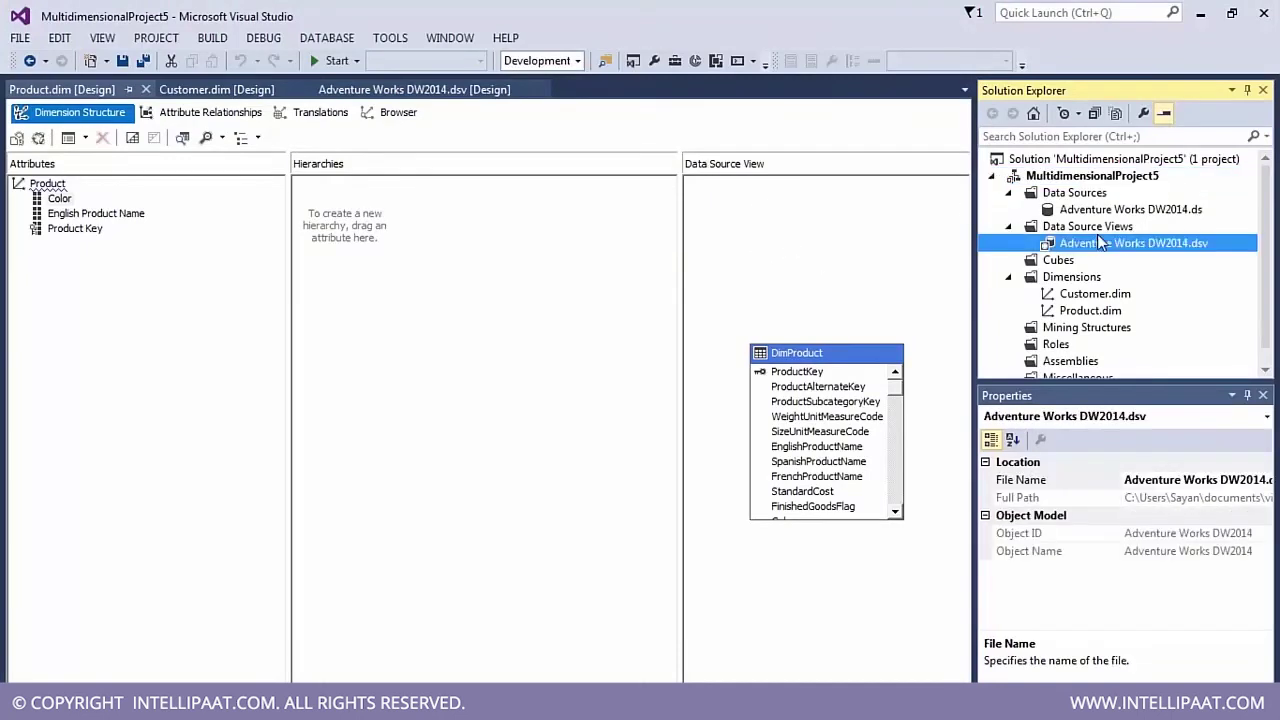
right_click(606, 289)
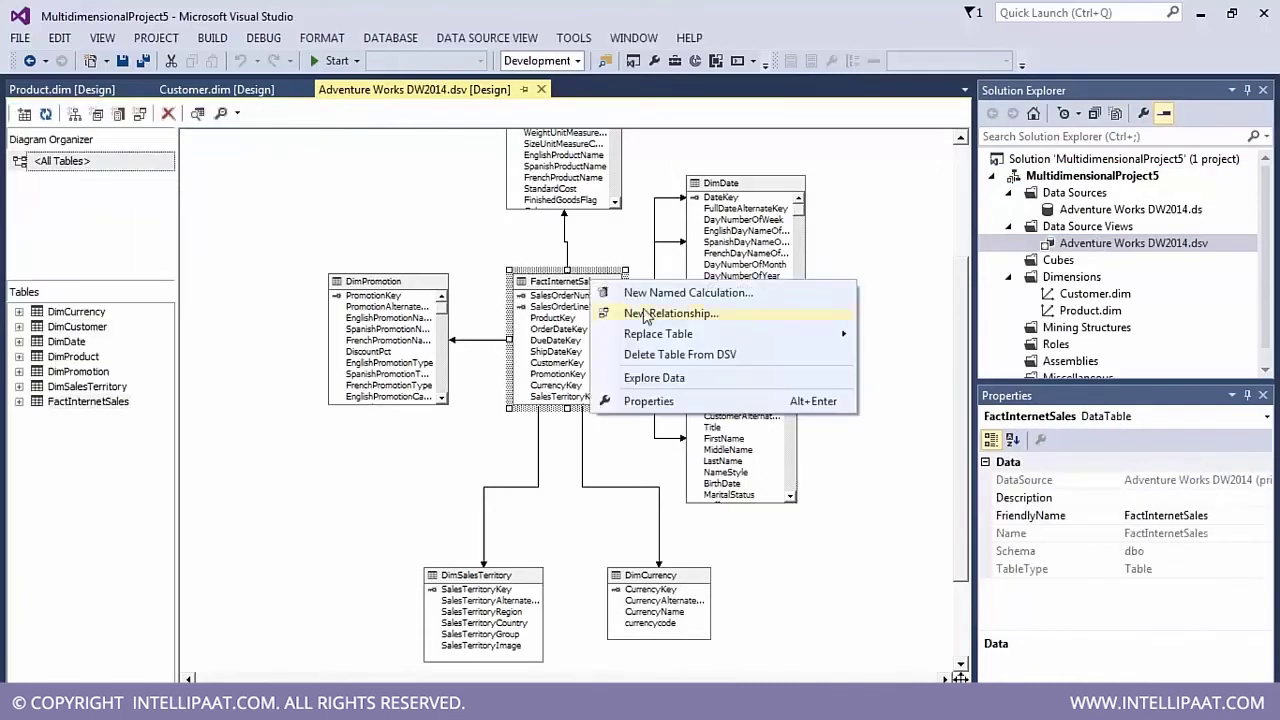
click(656, 378)
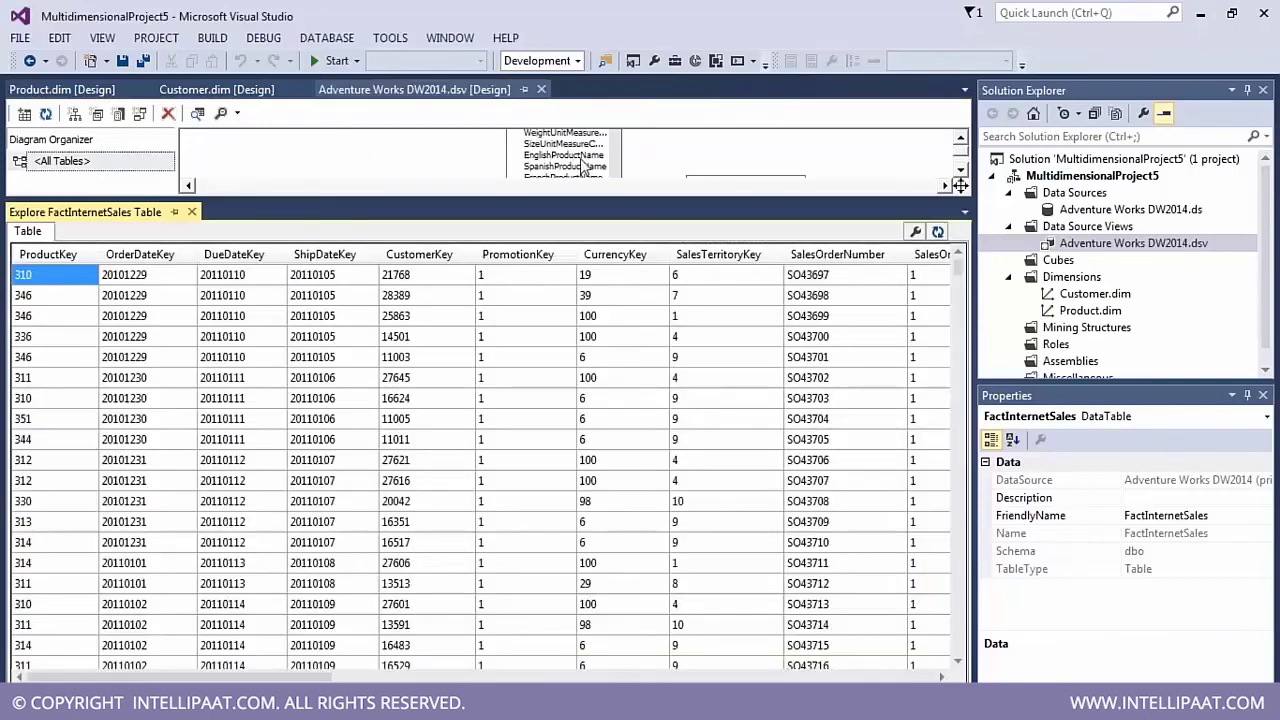
click(192, 212)
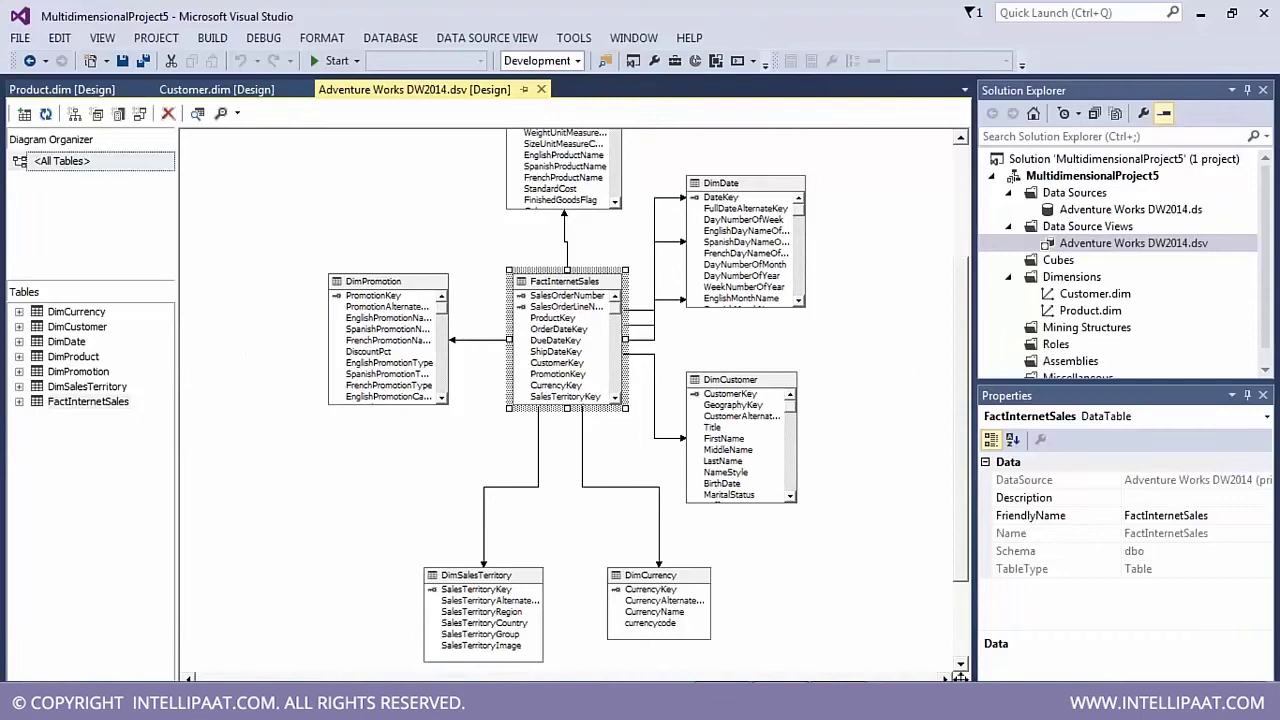
Step: In Paint, draw a dashed arrow labelled Process from the DB cylinder to the Server box and underline the laptop's B
click(797, 697)
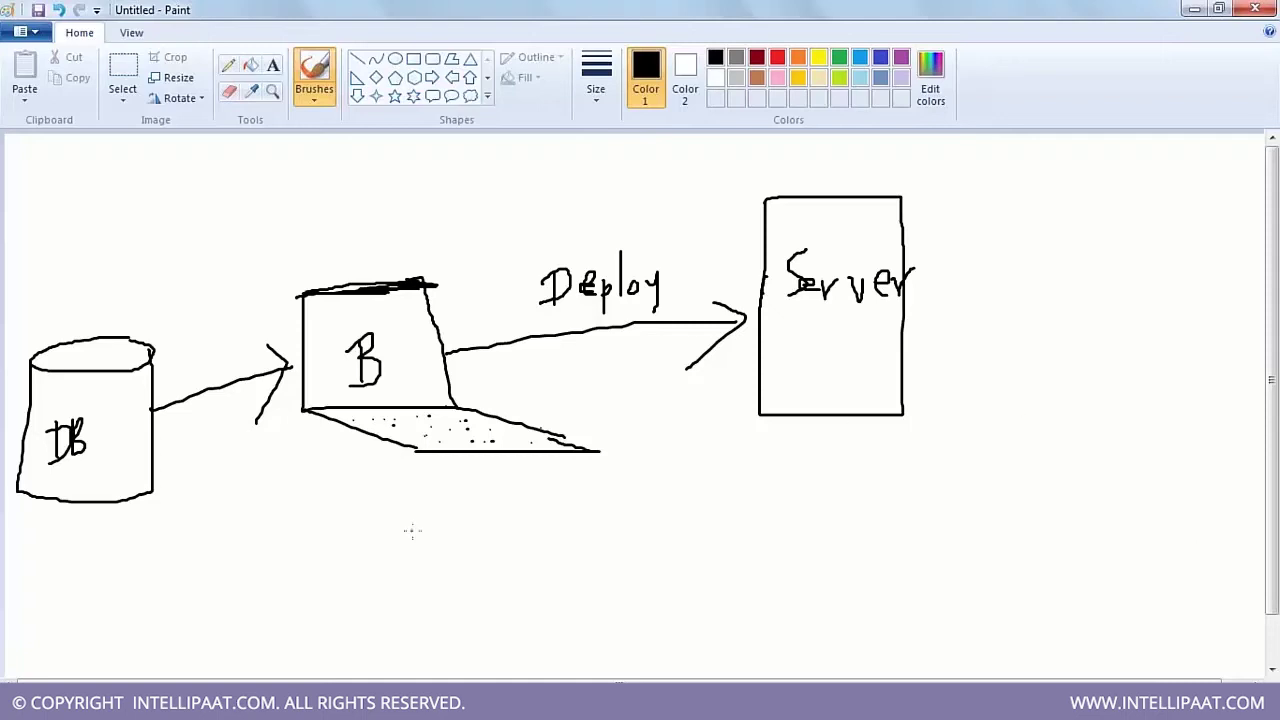
mouse_move(137, 485)
mouse_down()
mouse_move(236, 533)
mouse_move(300, 546)
mouse_move(558, 537)
mouse_up()
mouse_move(571, 532)
mouse_down()
mouse_move(700, 483)
mouse_move(756, 445)
mouse_move(836, 362)
mouse_move(843, 338)
mouse_move(831, 334)
mouse_move(866, 329)
mouse_move(866, 355)
mouse_up()
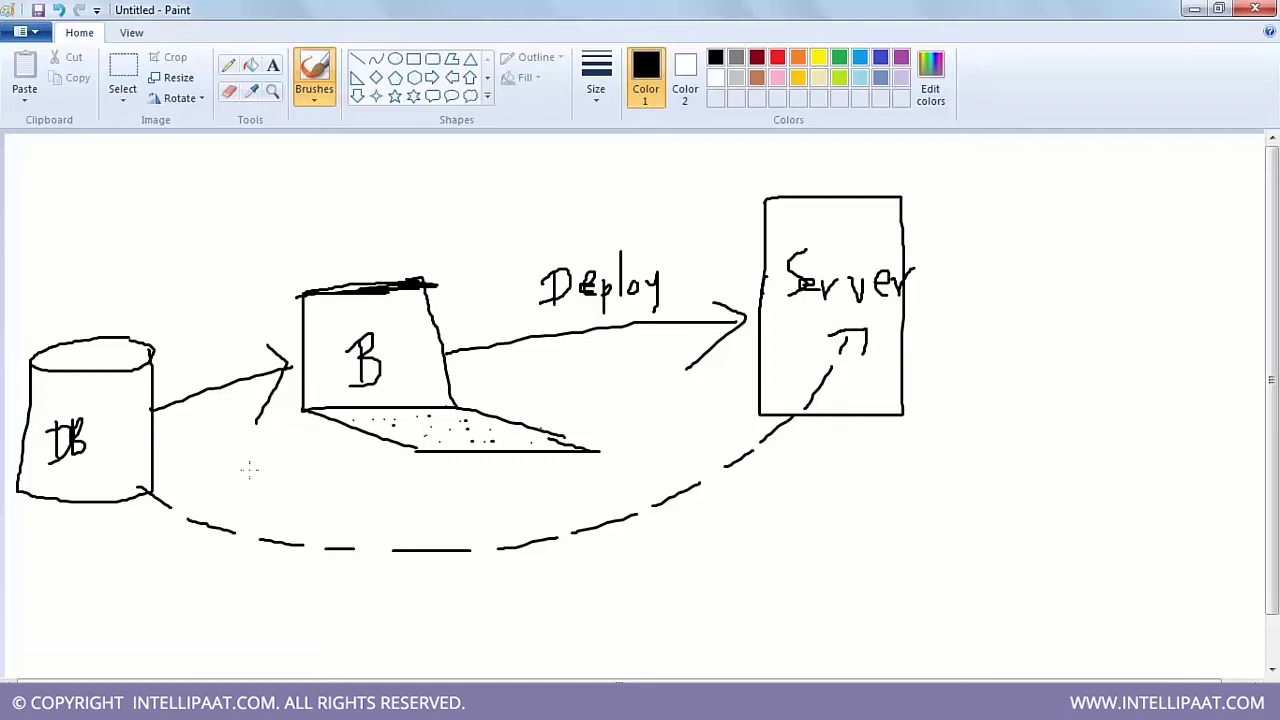
mouse_move(376, 560)
mouse_down()
mouse_move(375, 620)
mouse_move(378, 578)
mouse_move(406, 618)
mouse_move(436, 578)
mouse_move(446, 604)
mouse_move(452, 576)
mouse_move(494, 576)
mouse_move(498, 600)
mouse_move(504, 578)
mouse_move(538, 596)
mouse_move(585, 566)
mouse_move(590, 578)
mouse_up()
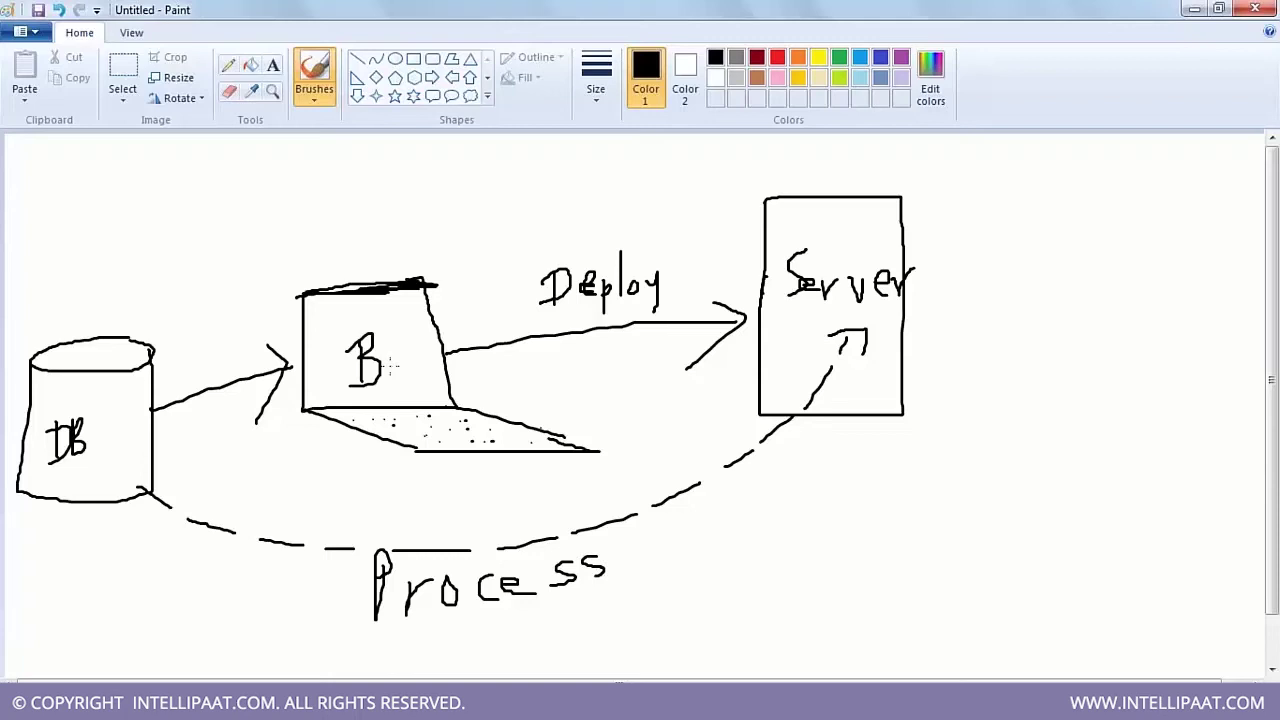
drag(351, 390, 393, 388)
drag(362, 400, 418, 406)
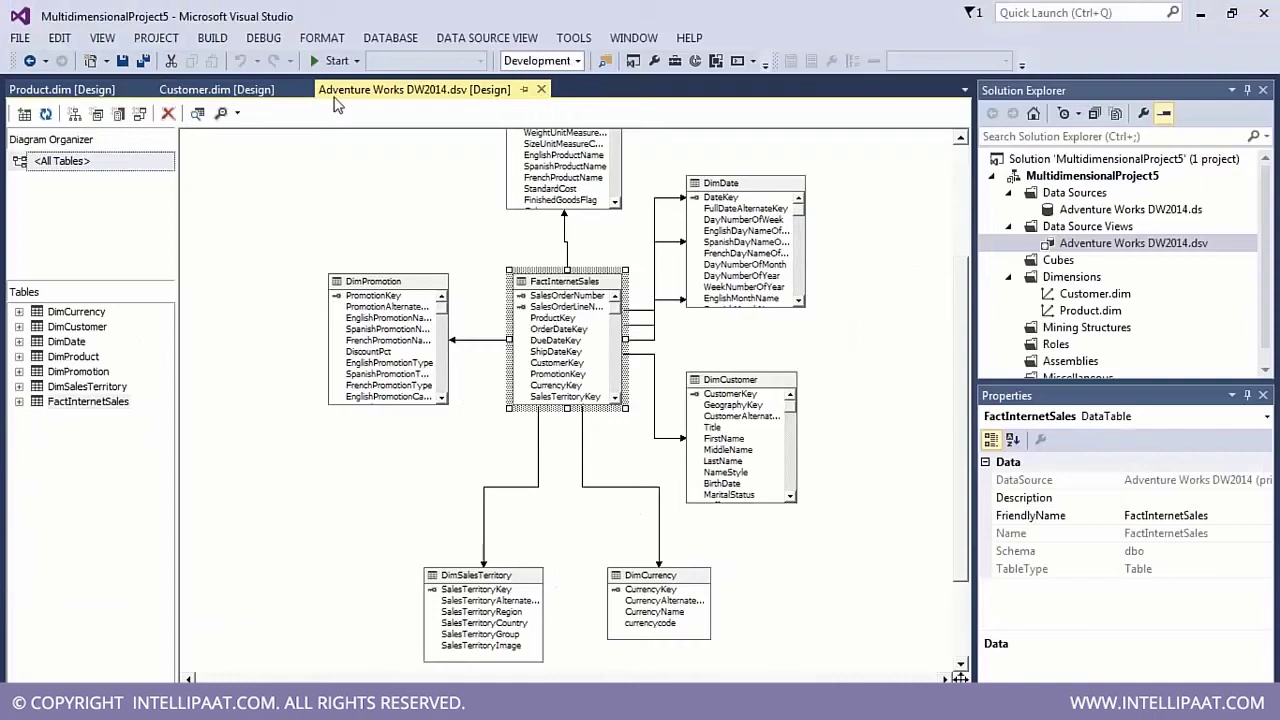
Step: Return to Visual Studio, fit the data source view diagram to the window and open the Product dimension's Browser view
click(221, 113)
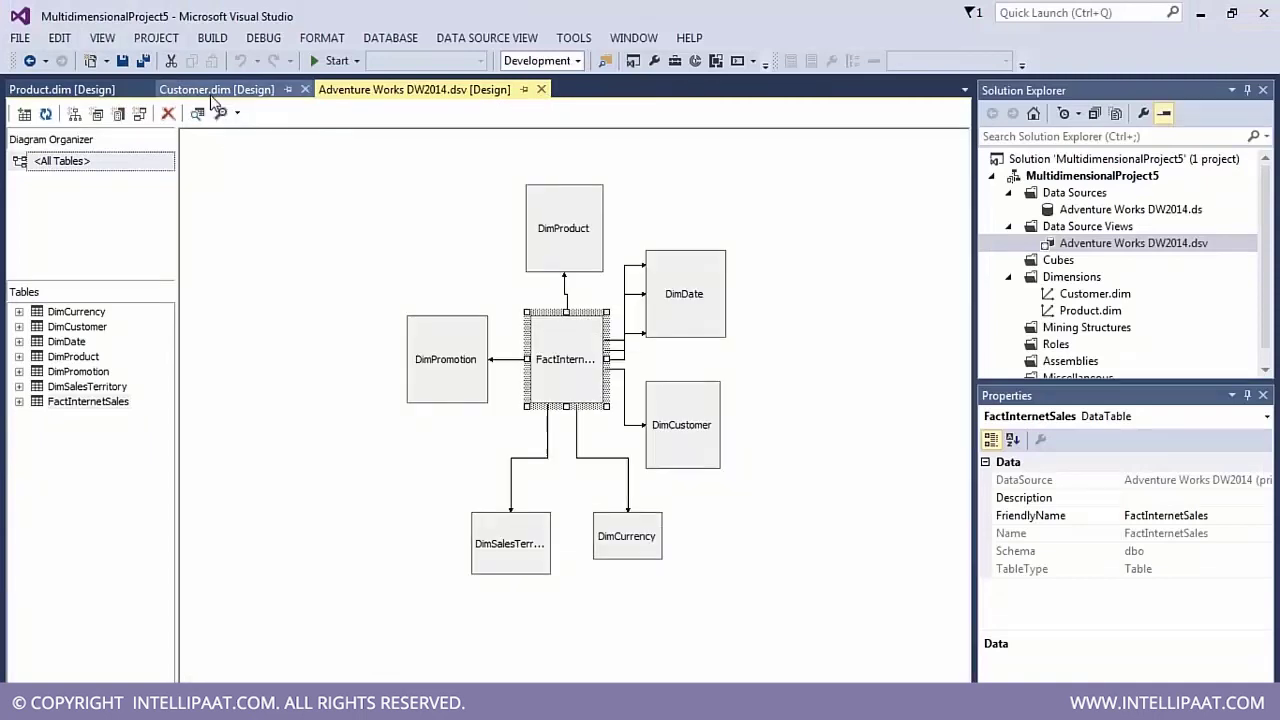
click(102, 96)
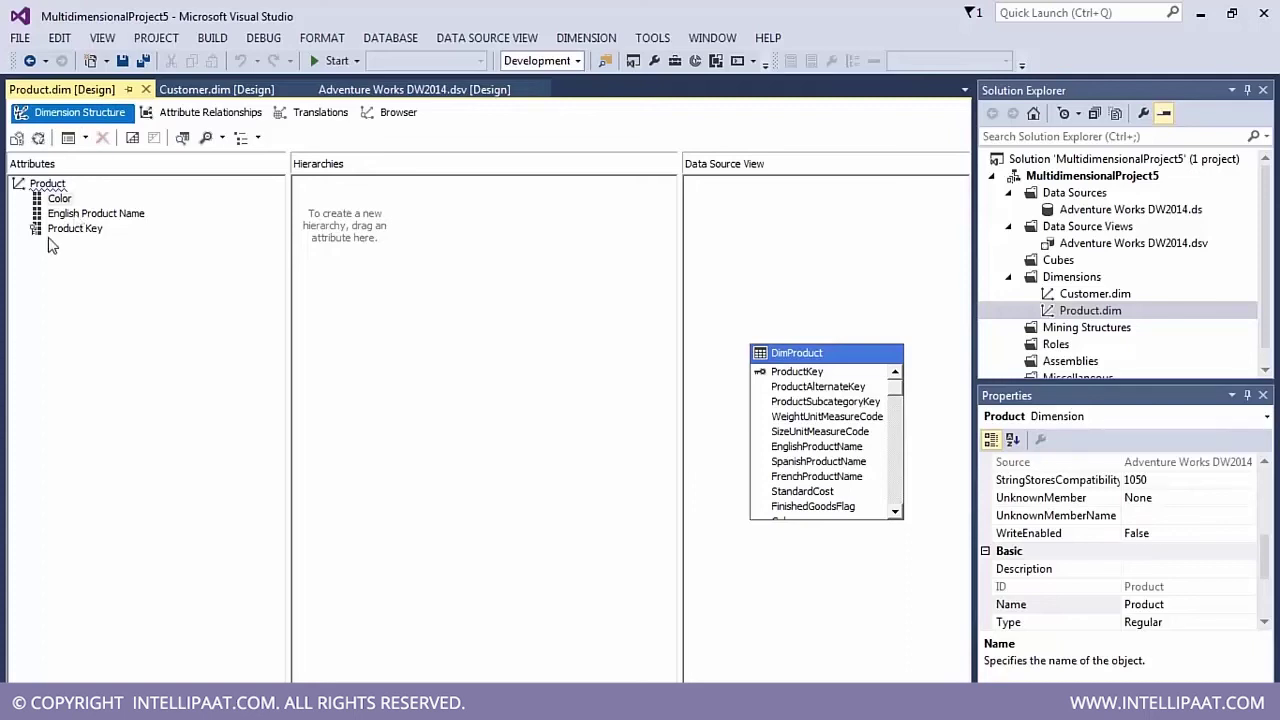
click(389, 114)
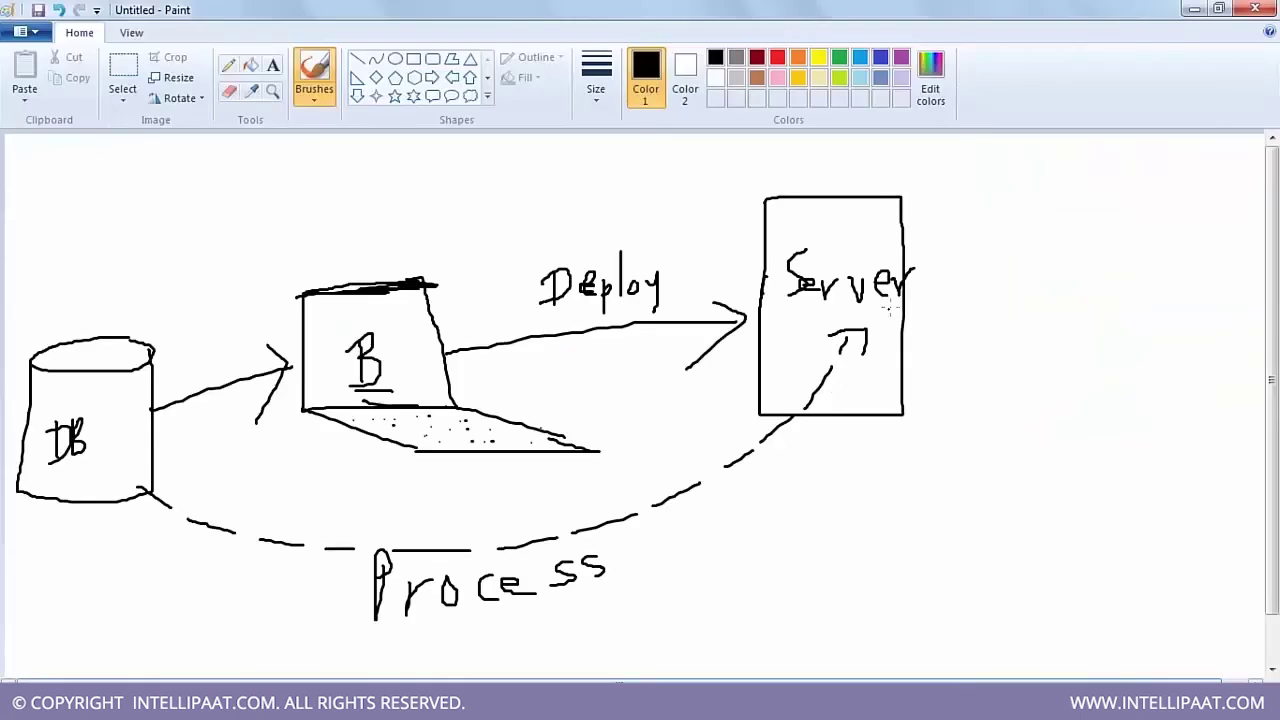
Step: In Paint, draw an arrow leading out of the Server box and handwrite a label above it
mouse_move(901, 325)
mouse_down()
mouse_move(1082, 329)
mouse_move(1058, 314)
mouse_move(1047, 352)
mouse_up()
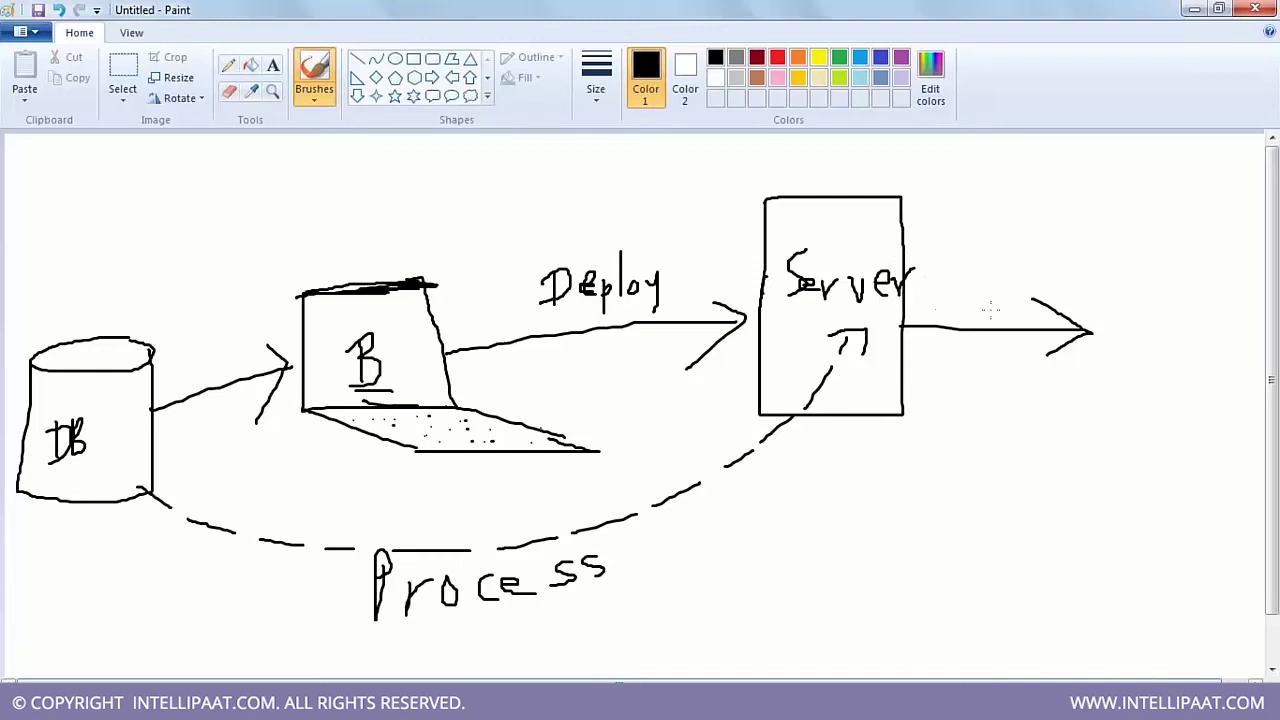
mouse_move(943, 260)
mouse_down()
mouse_move(941, 288)
mouse_move(968, 240)
mouse_move(969, 286)
mouse_move(988, 296)
mouse_move(996, 256)
mouse_move(990, 278)
mouse_move(1029, 271)
mouse_move(1016, 248)
mouse_move(998, 286)
mouse_up()
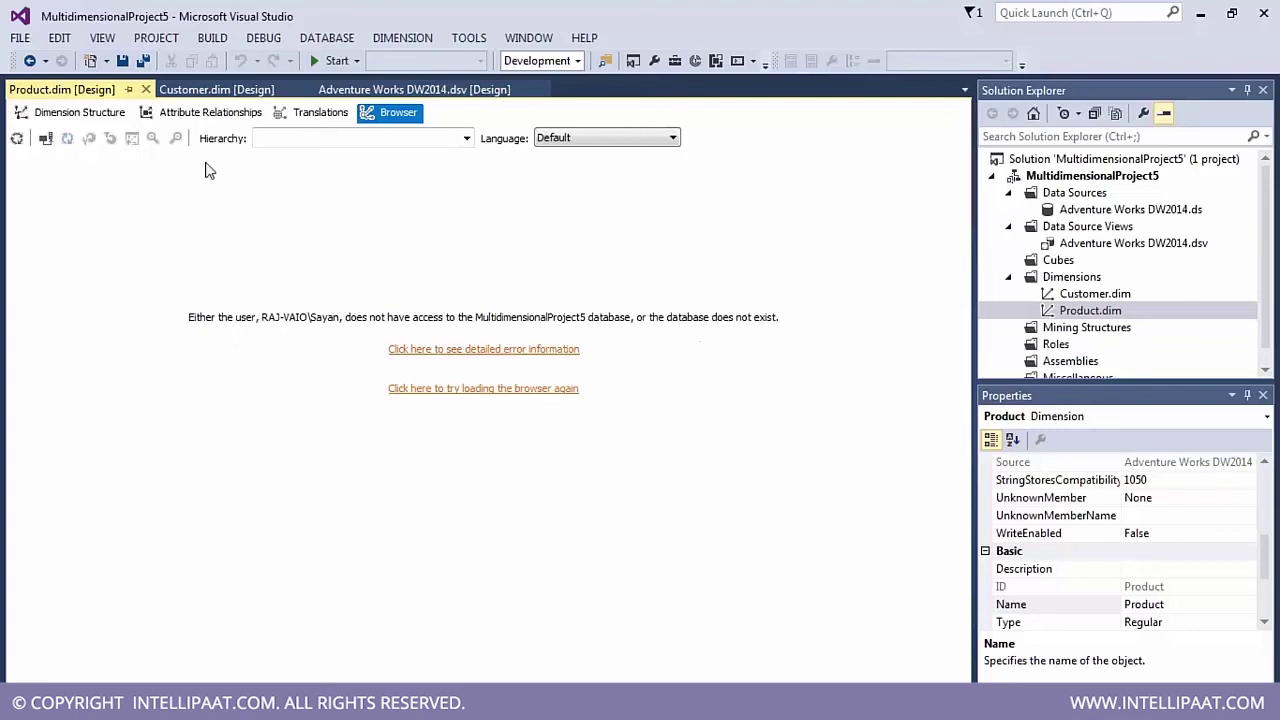
Step: Open SQL Server Management Studio, connect to the Database Engine with SQL Server Authentication and expand the Databases folder
click(125, 115)
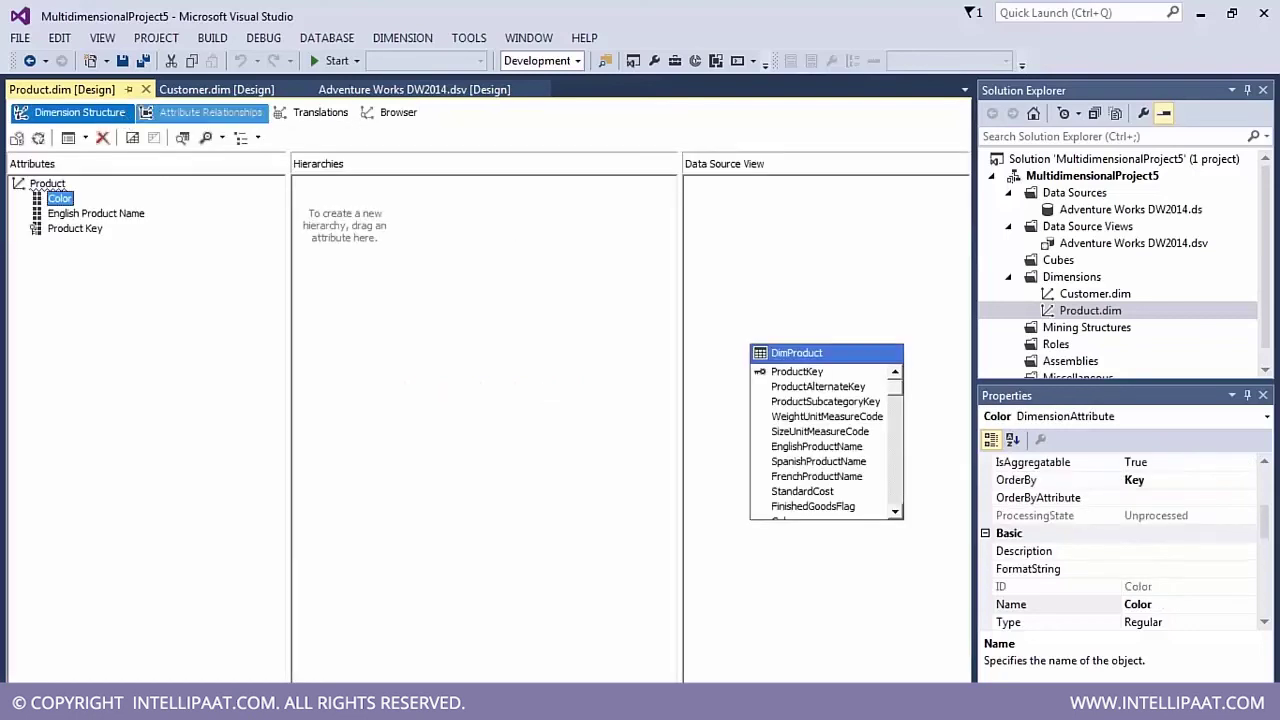
click(25, 699)
click(125, 305)
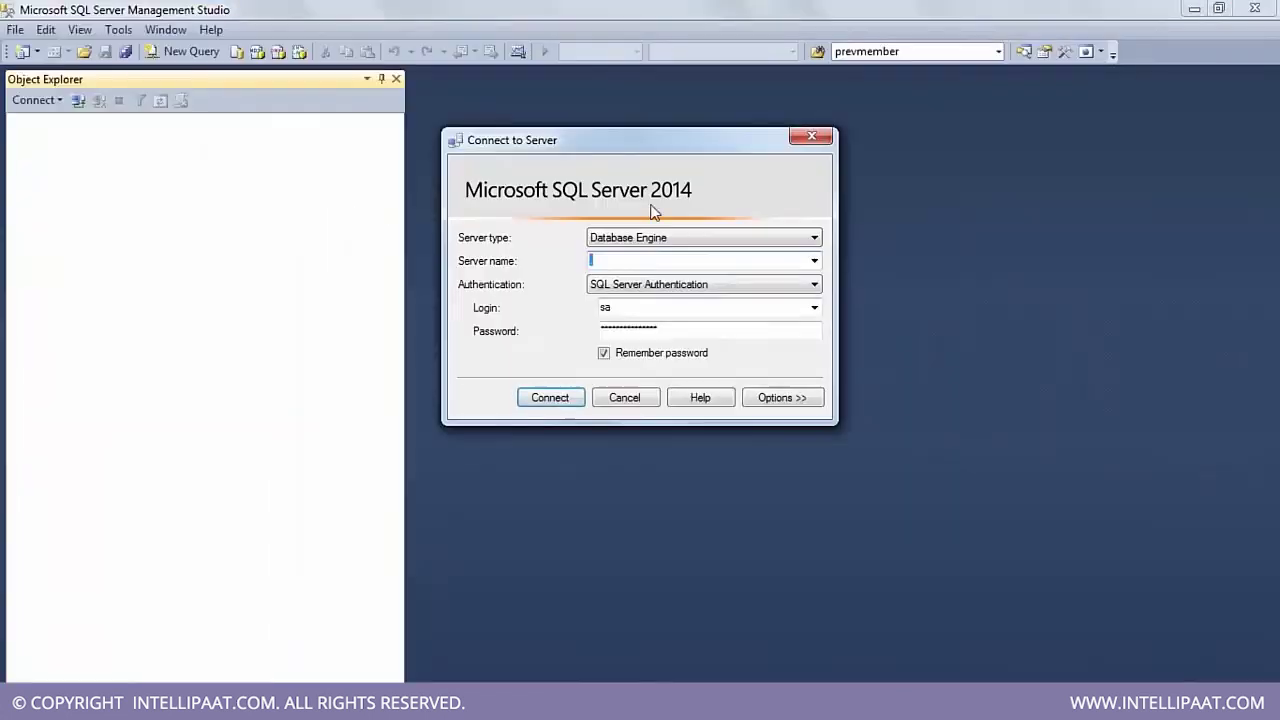
click(562, 397)
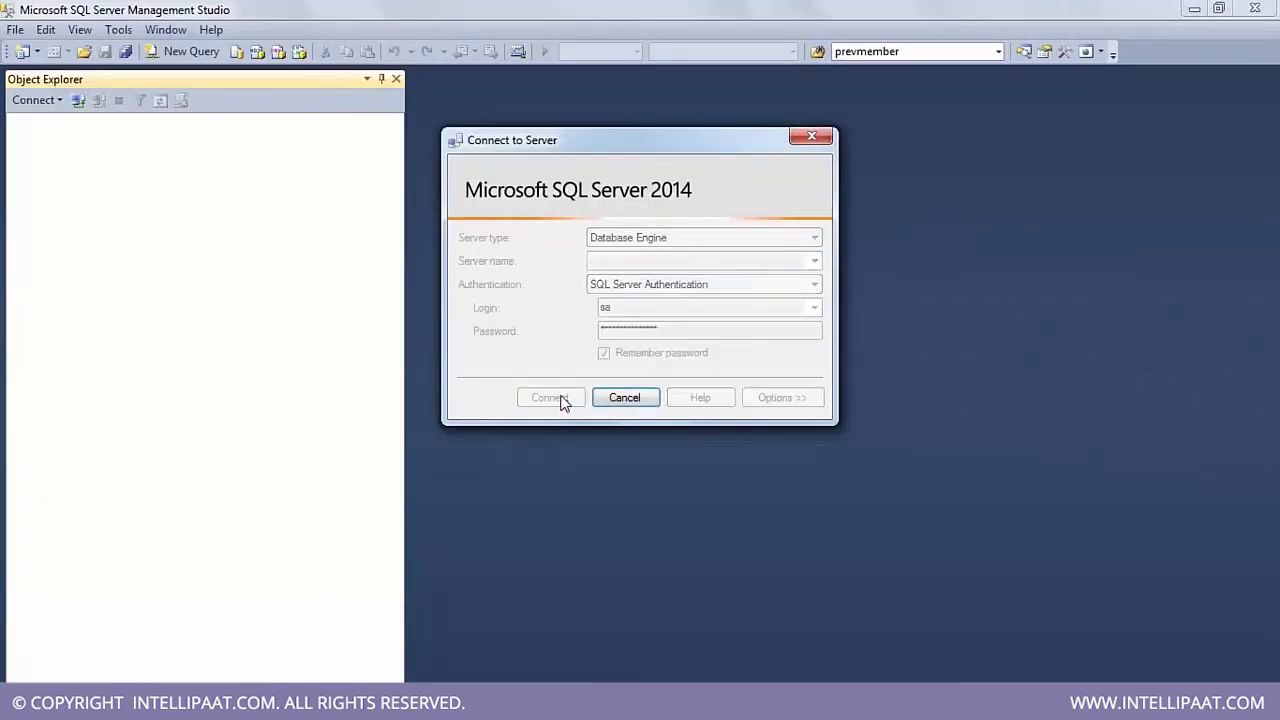
click(36, 140)
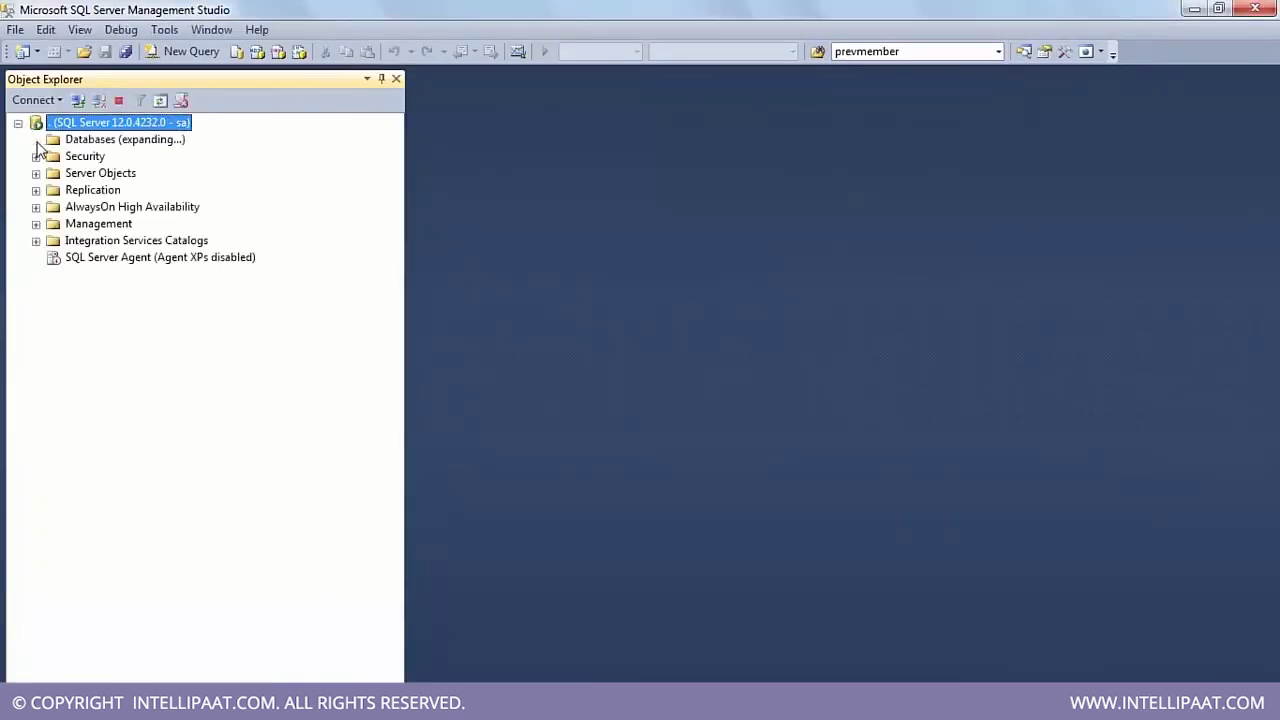
Step: Disconnect from the Database Engine and connect to the Analysis Services server instead
click(36, 140)
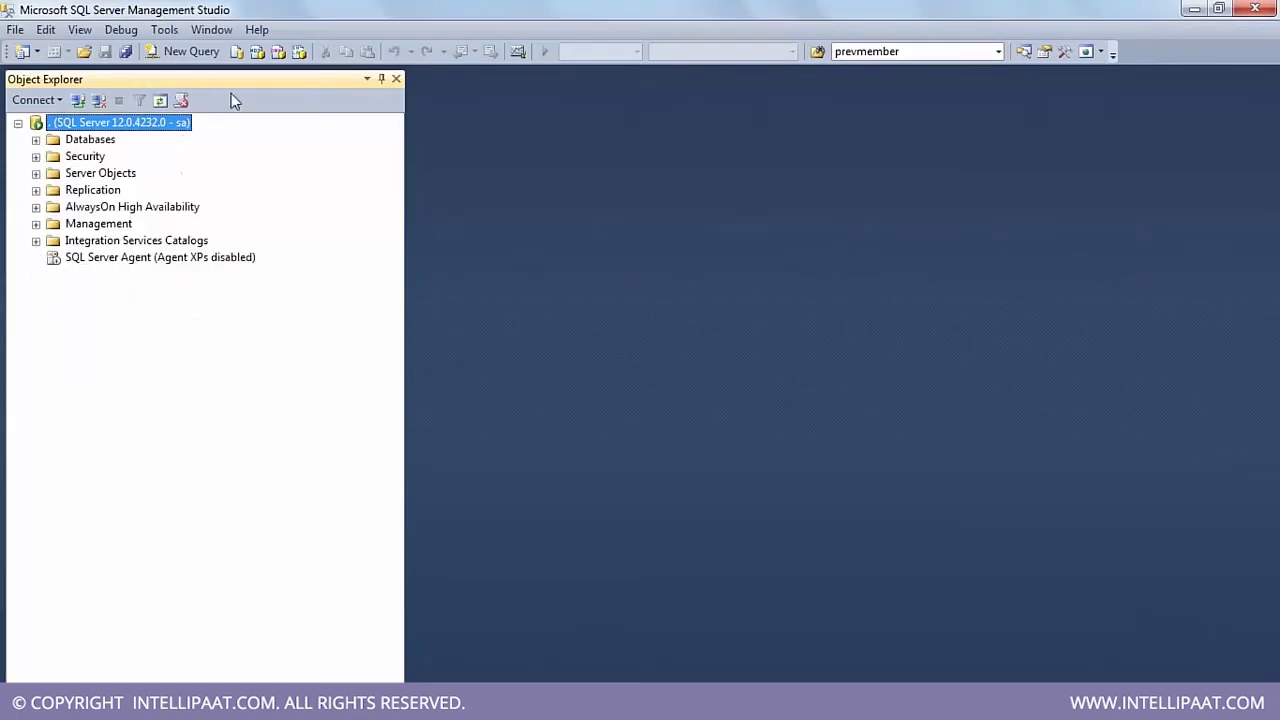
click(100, 102)
click(79, 101)
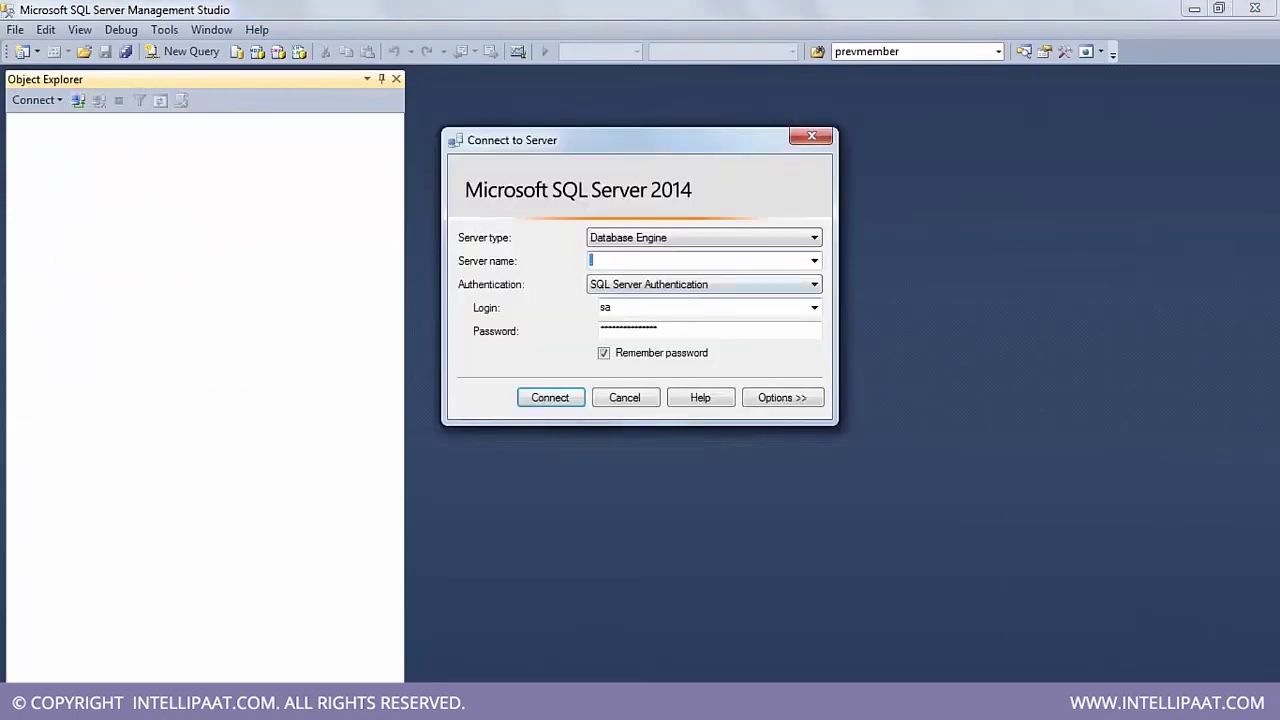
click(700, 240)
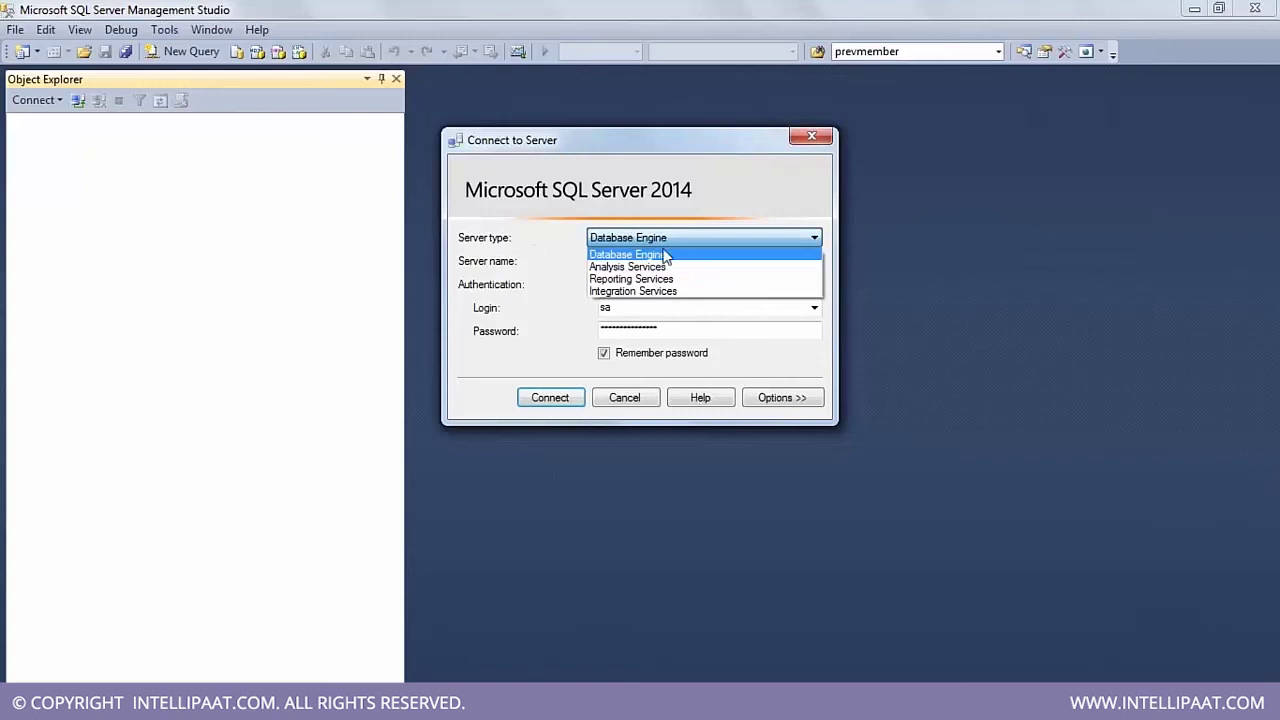
click(625, 268)
click(553, 398)
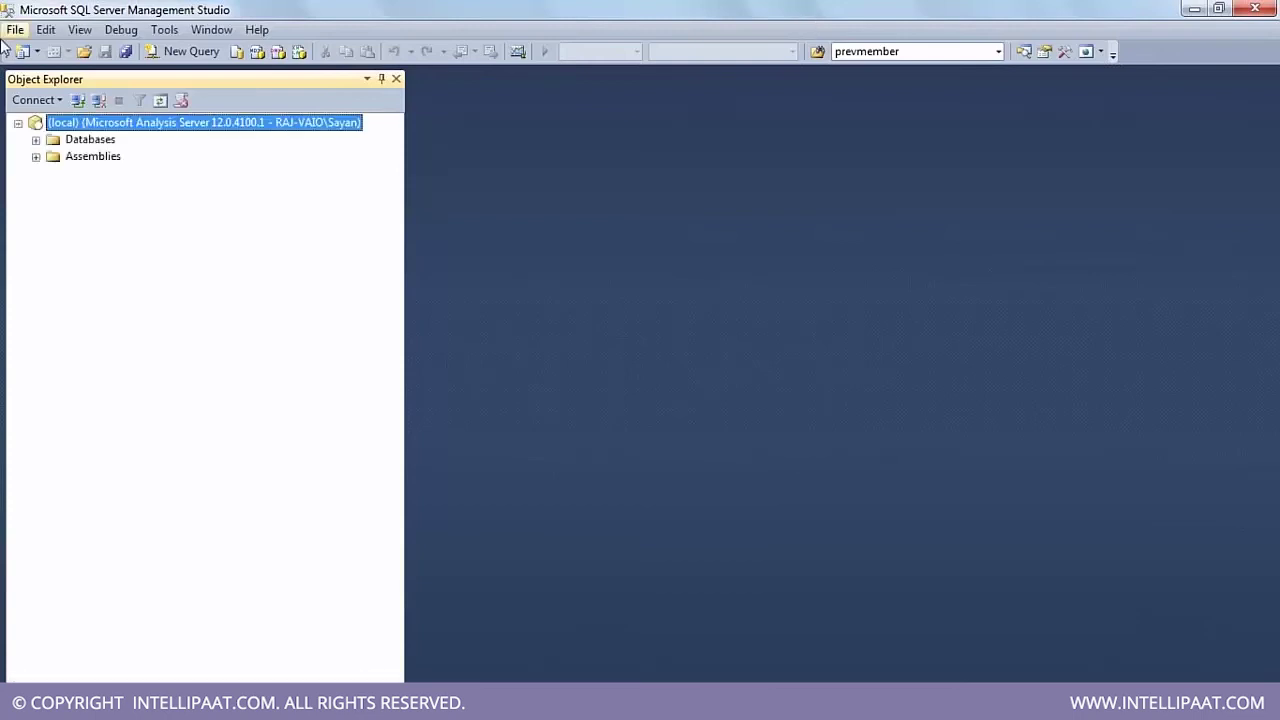
Step: Expand the server's databases down to the cubes of MultidimensionalProject1 and browse the Adventure Works DW2014 cube
click(36, 141)
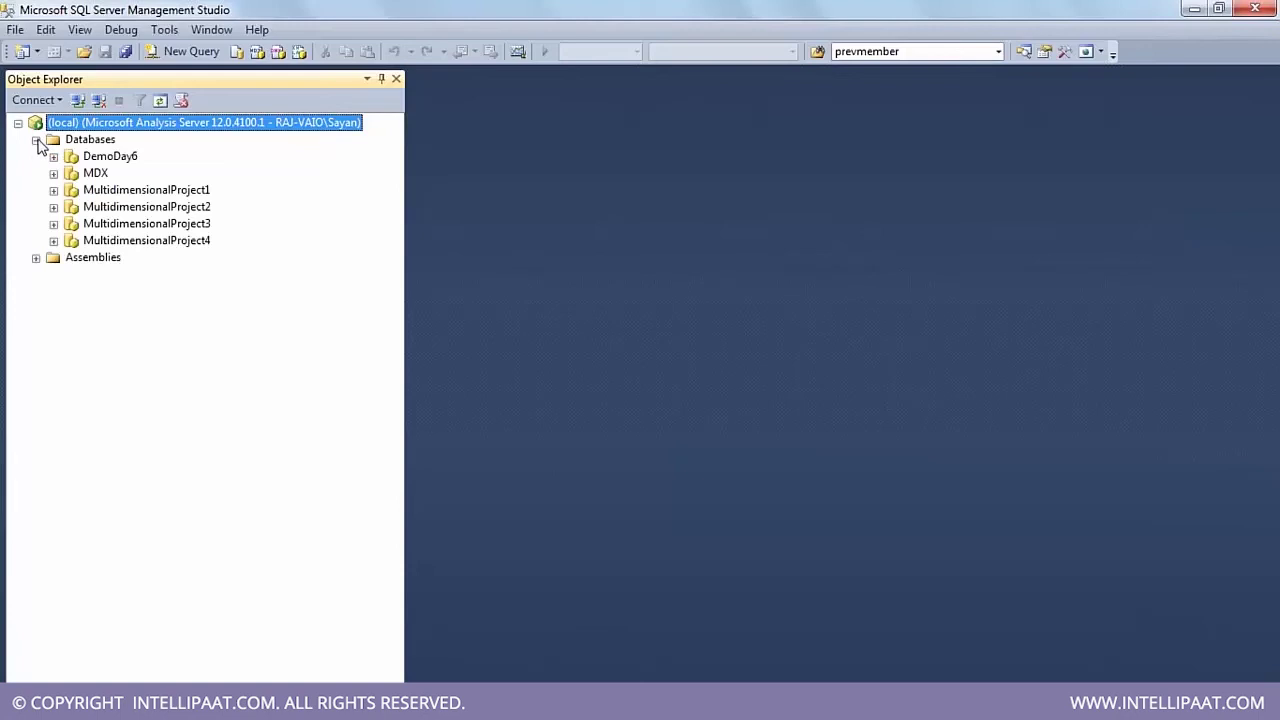
click(54, 190)
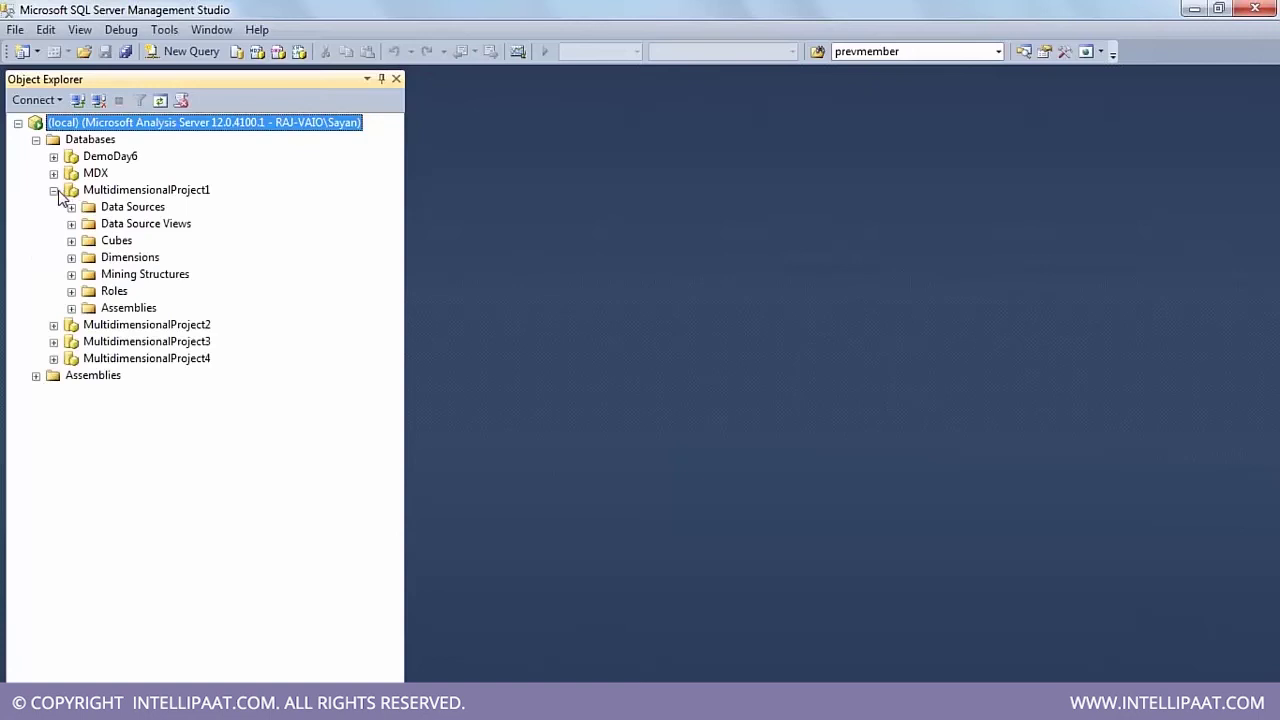
click(54, 190)
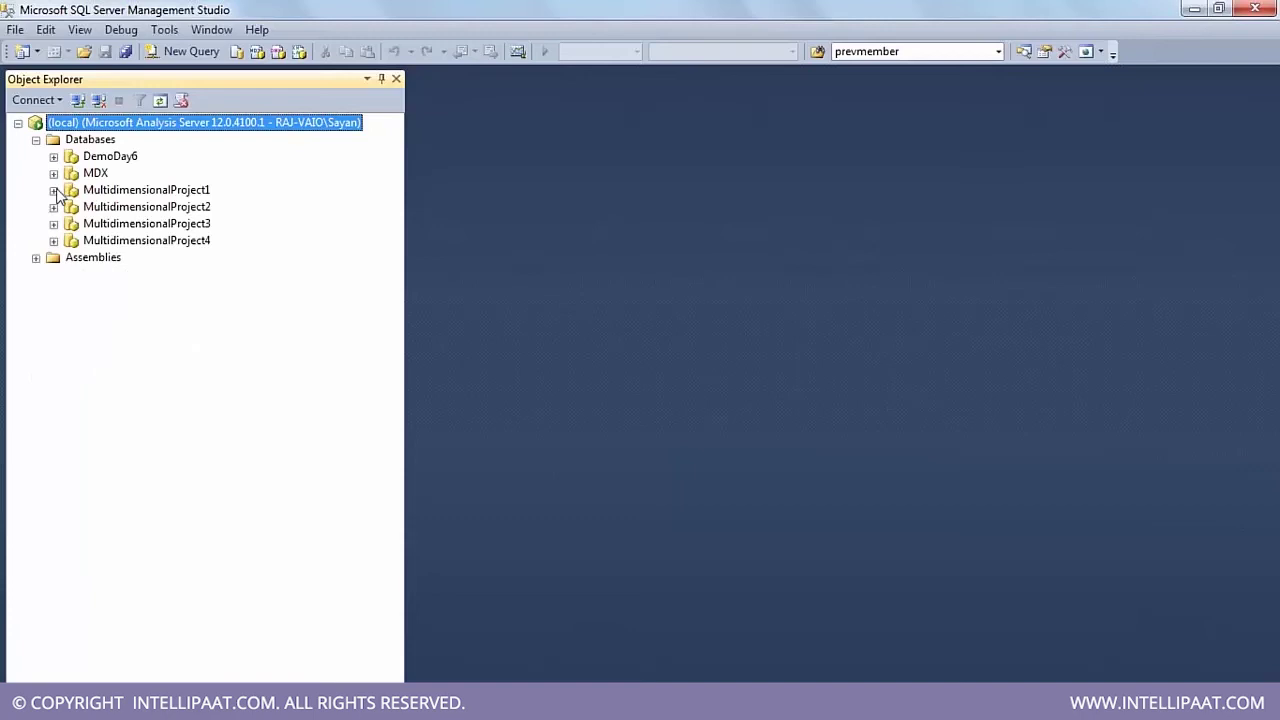
click(54, 190)
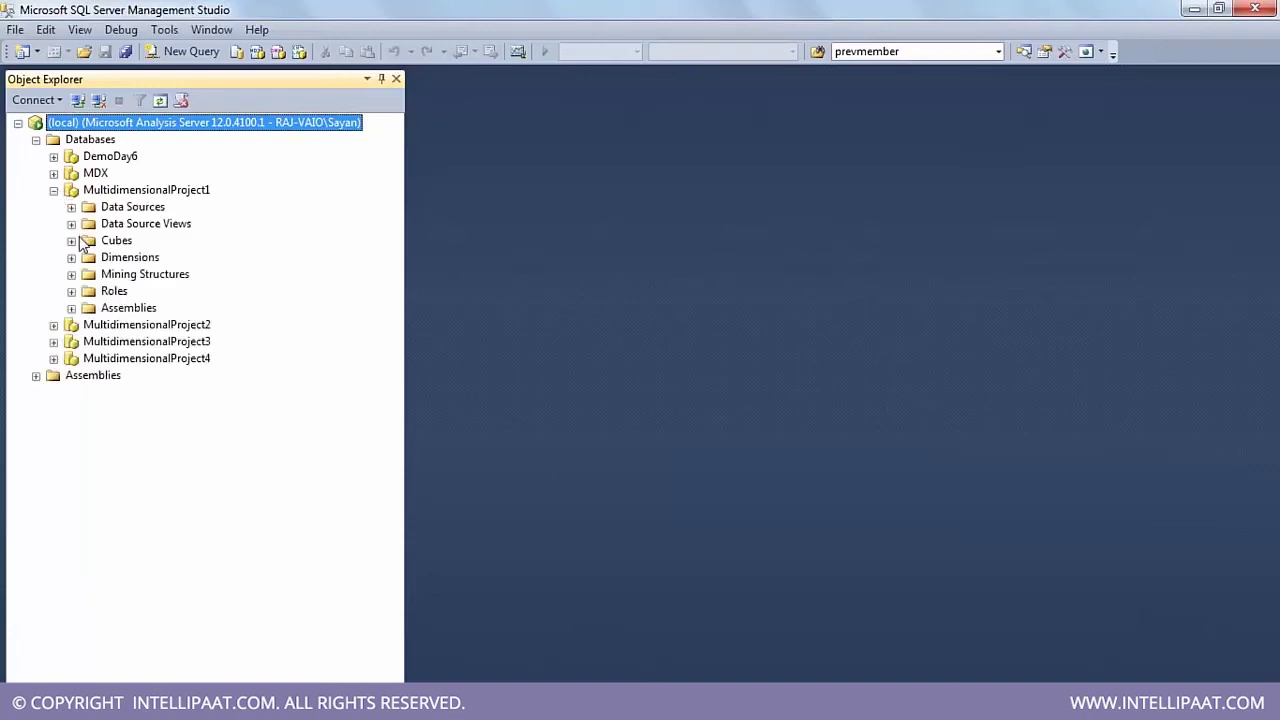
click(71, 241)
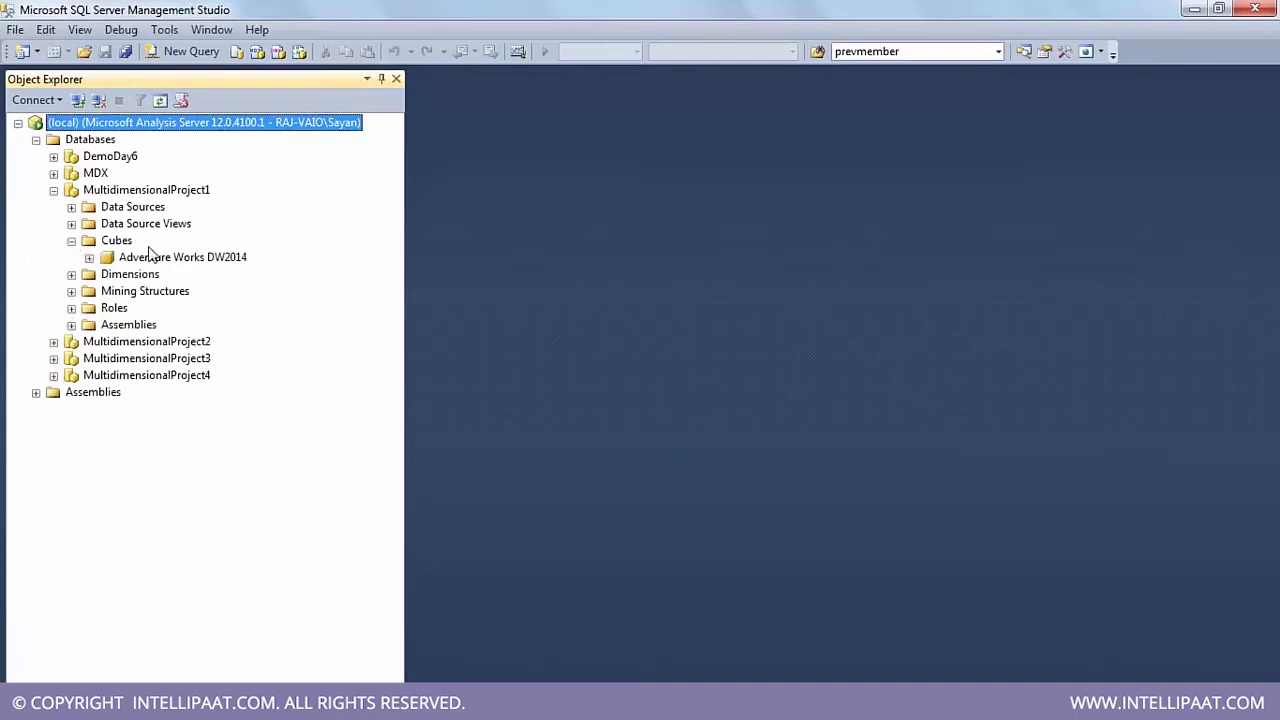
click(157, 259)
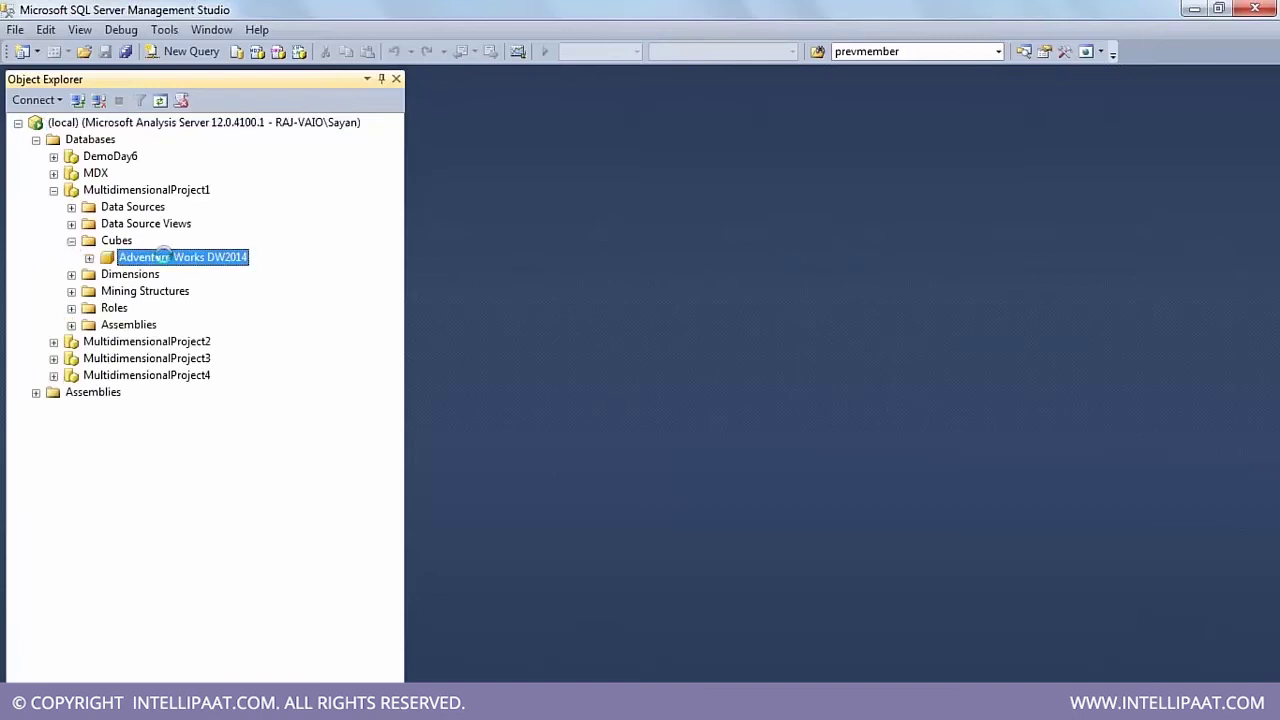
right_click(157, 258)
click(207, 270)
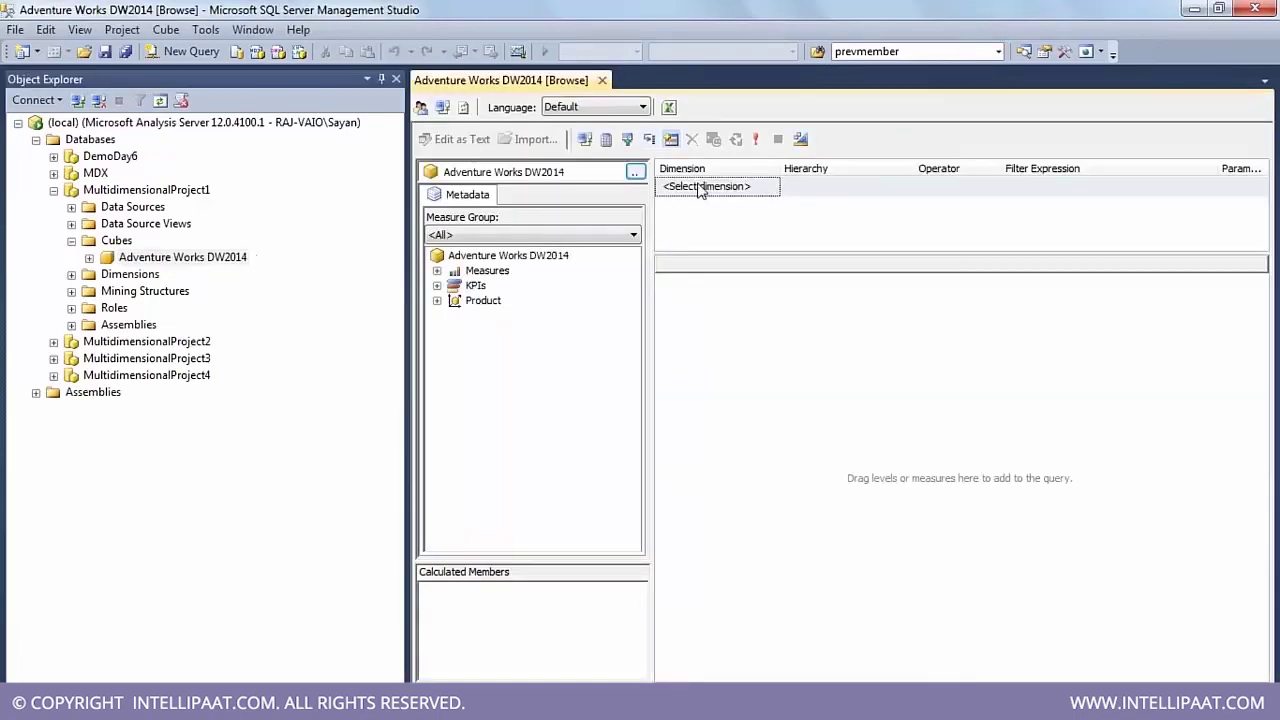
double_click(90, 258)
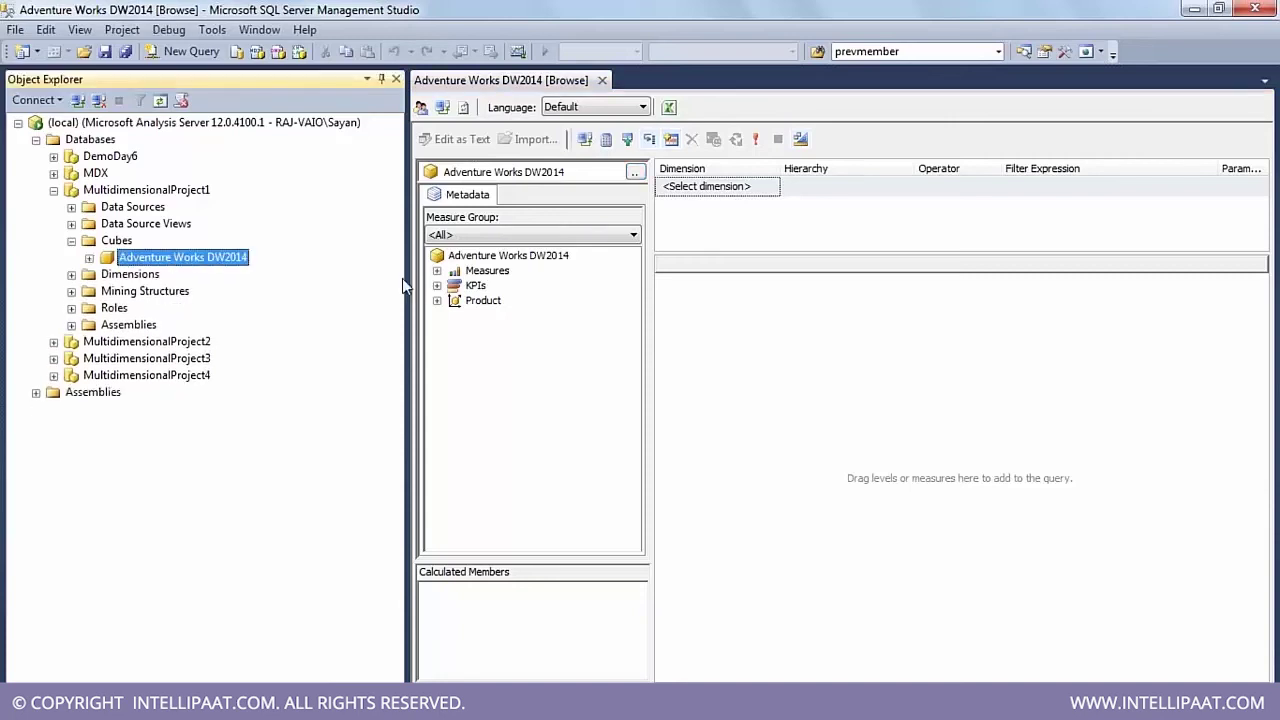
Step: Query Sales Amount by English Product Name in the cube browser, and view the query's MDX text before returning to design mode
click(438, 271)
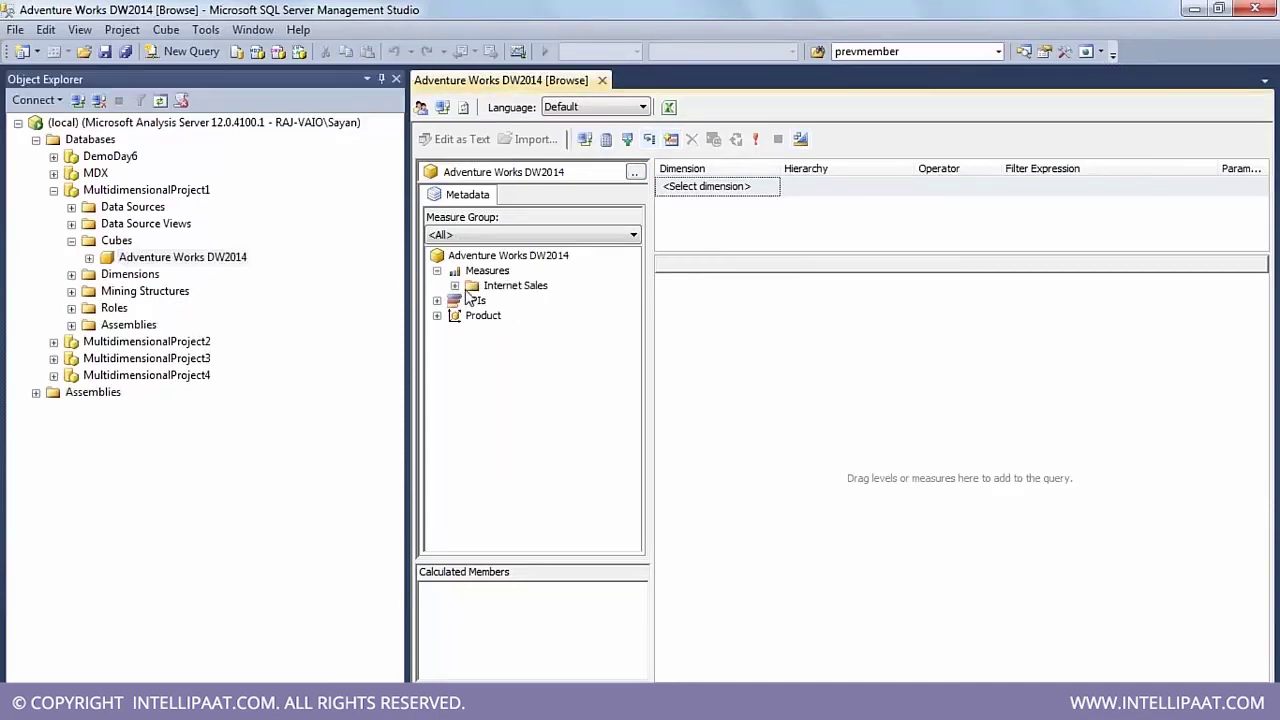
click(454, 286)
drag(506, 307, 847, 318)
click(437, 346)
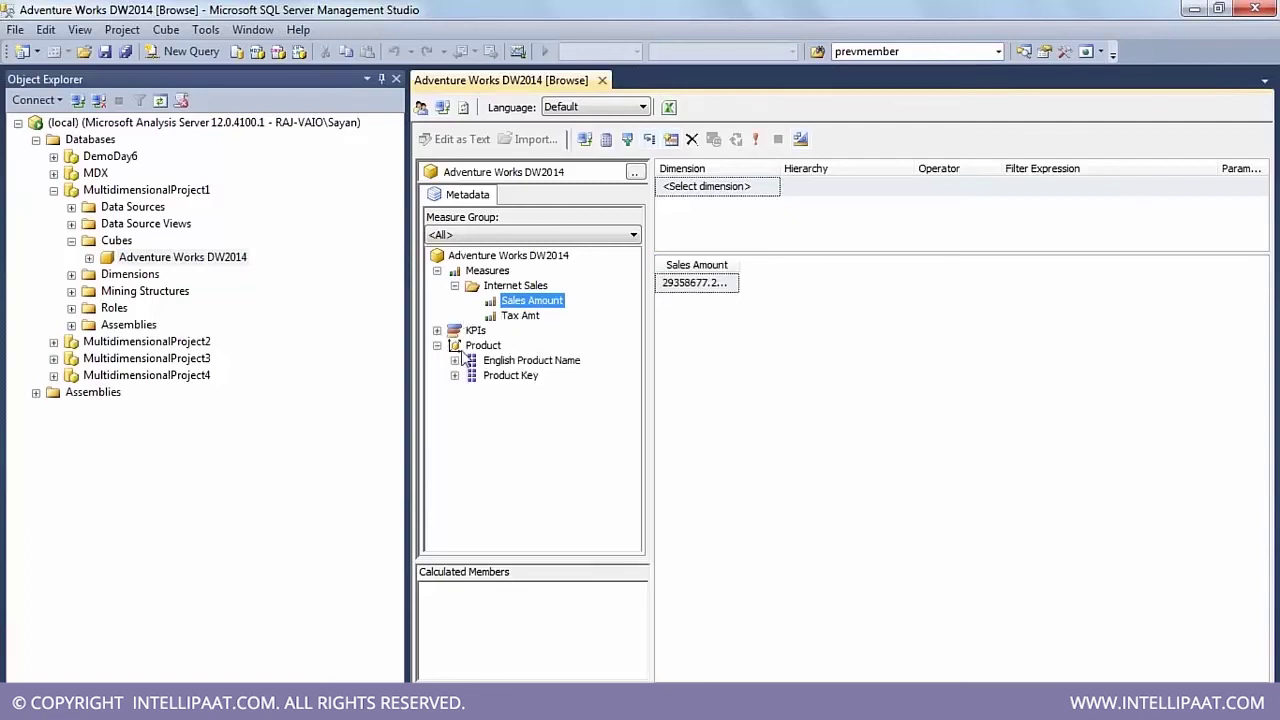
drag(518, 365, 682, 328)
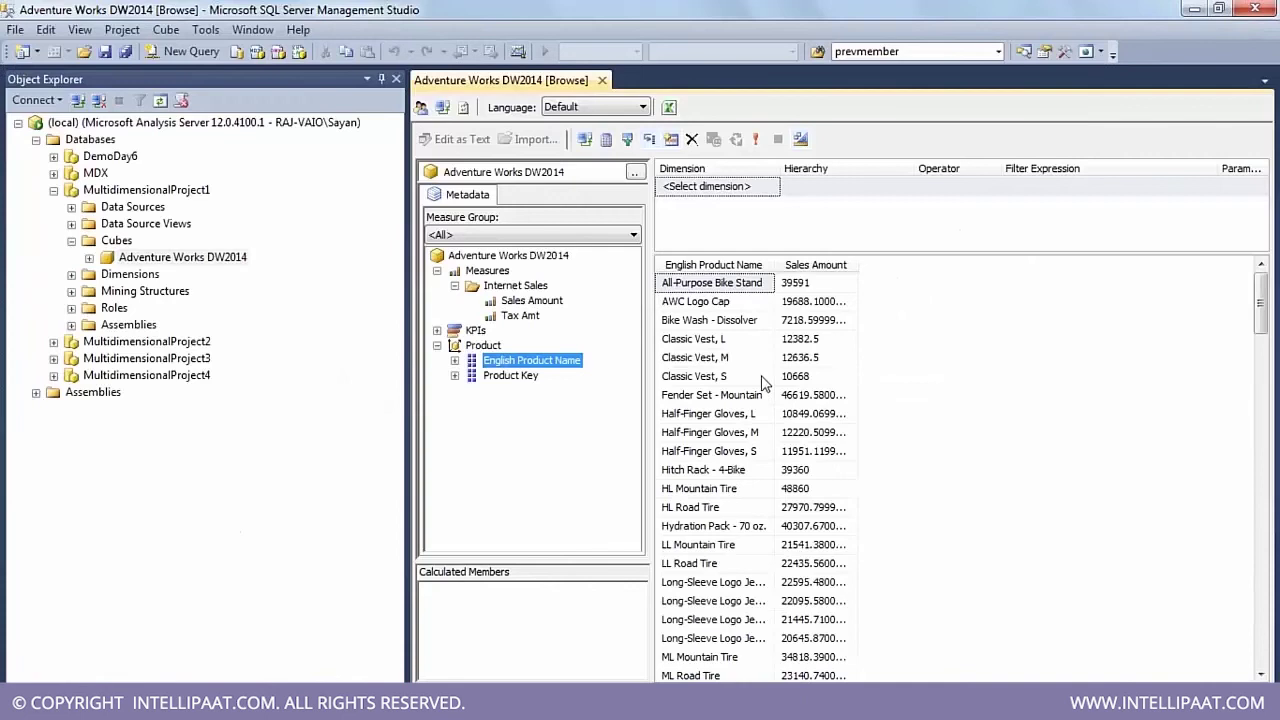
click(800, 142)
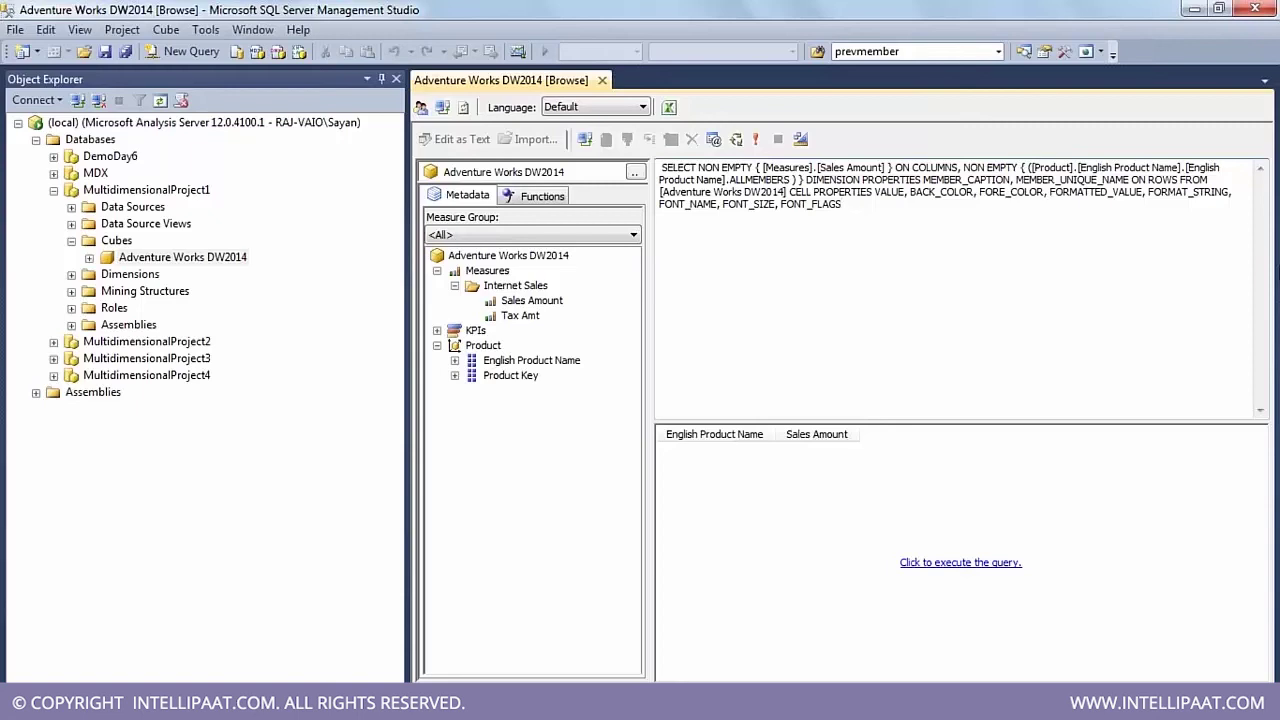
click(800, 140)
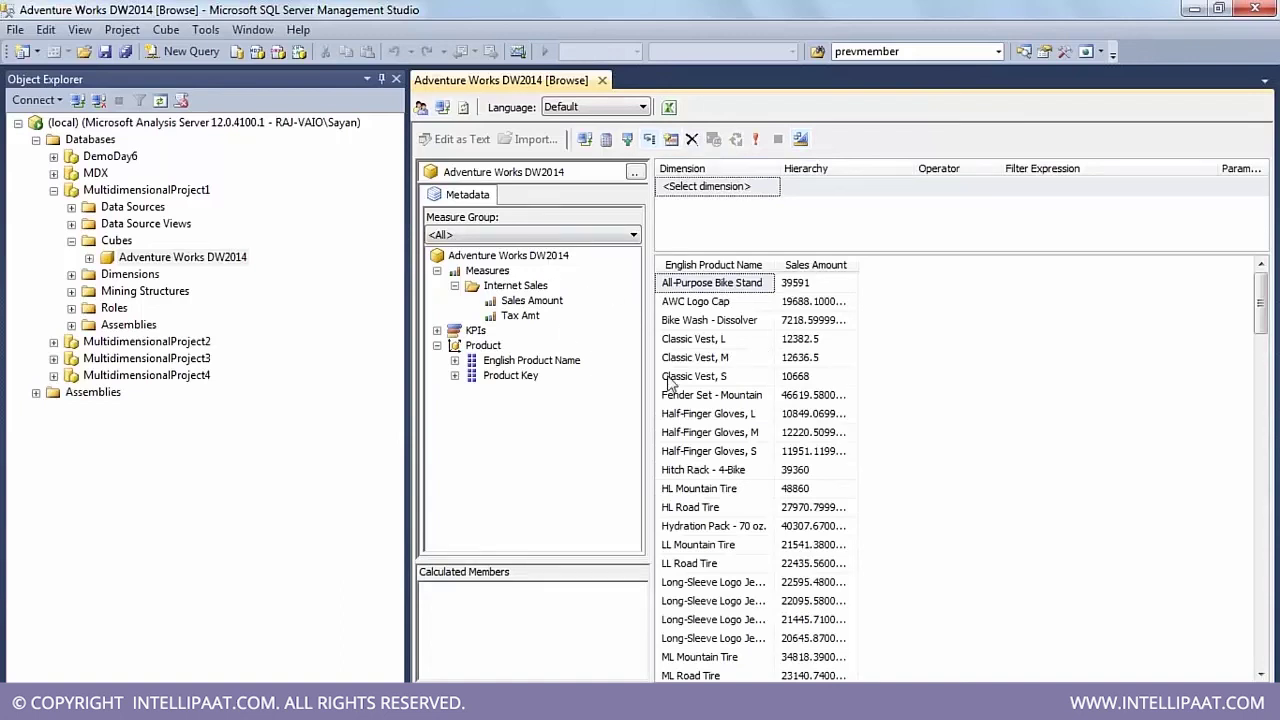
Step: Browse the Product dimension of MultidimensionalProject1 and look through the members under All in the English Product Name hierarchy
click(71, 274)
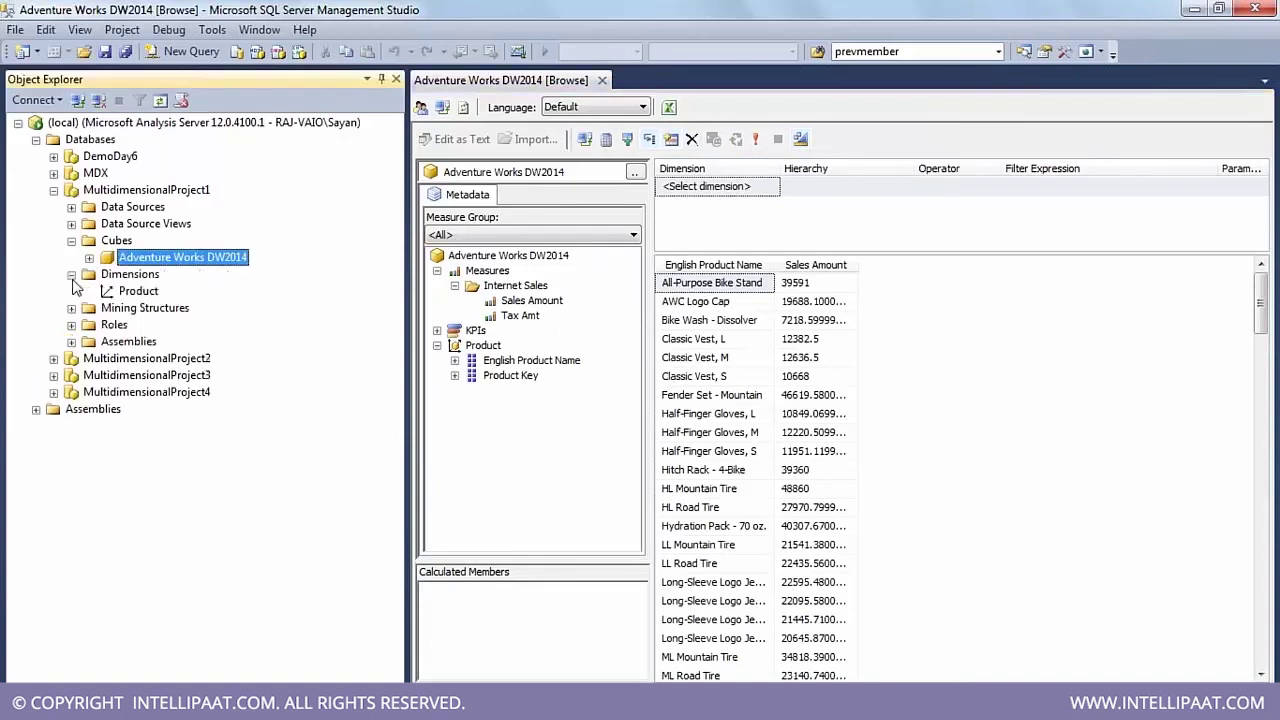
right_click(150, 295)
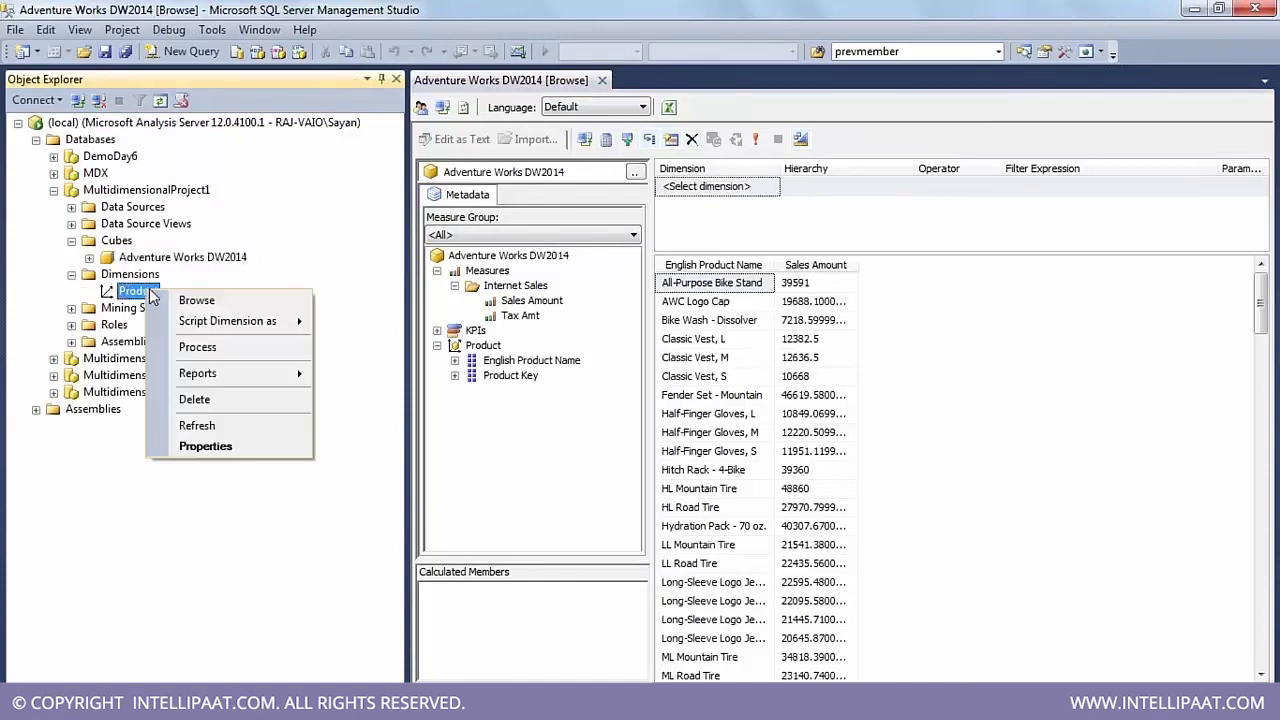
click(190, 300)
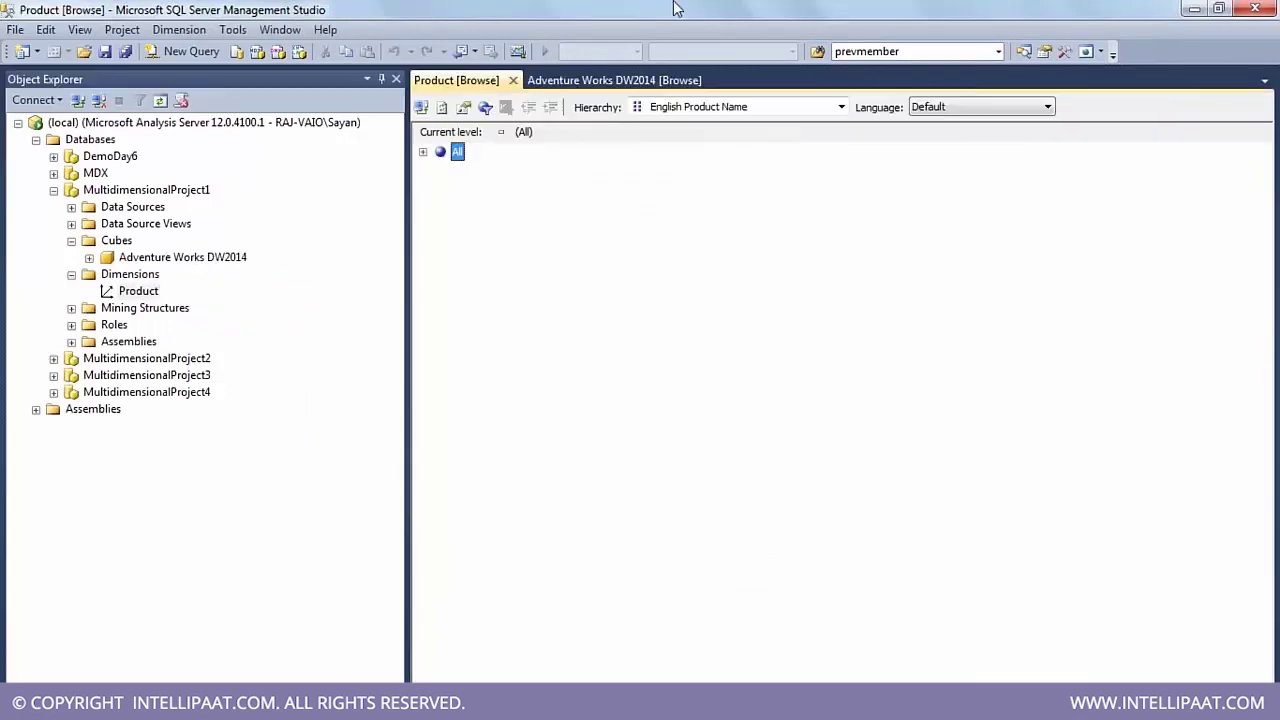
click(424, 155)
click(512, 262)
scroll(530, 445, down, 6)
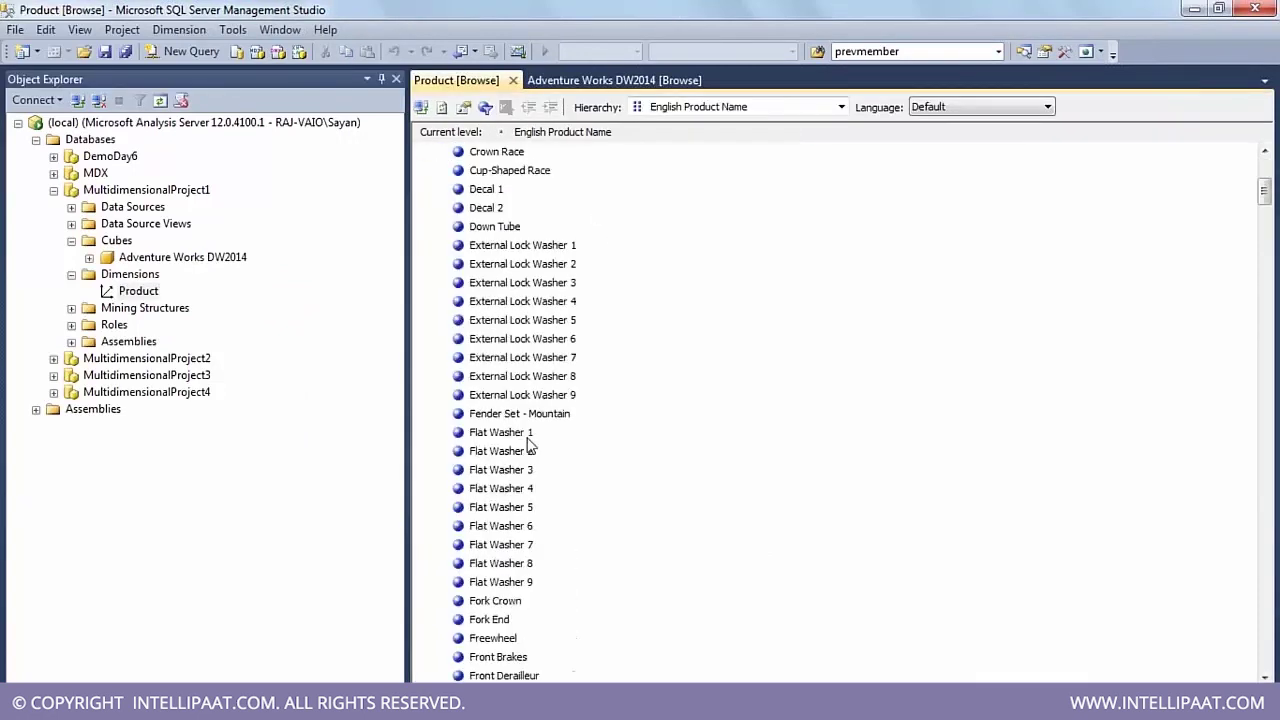
scroll(530, 445, down, 20)
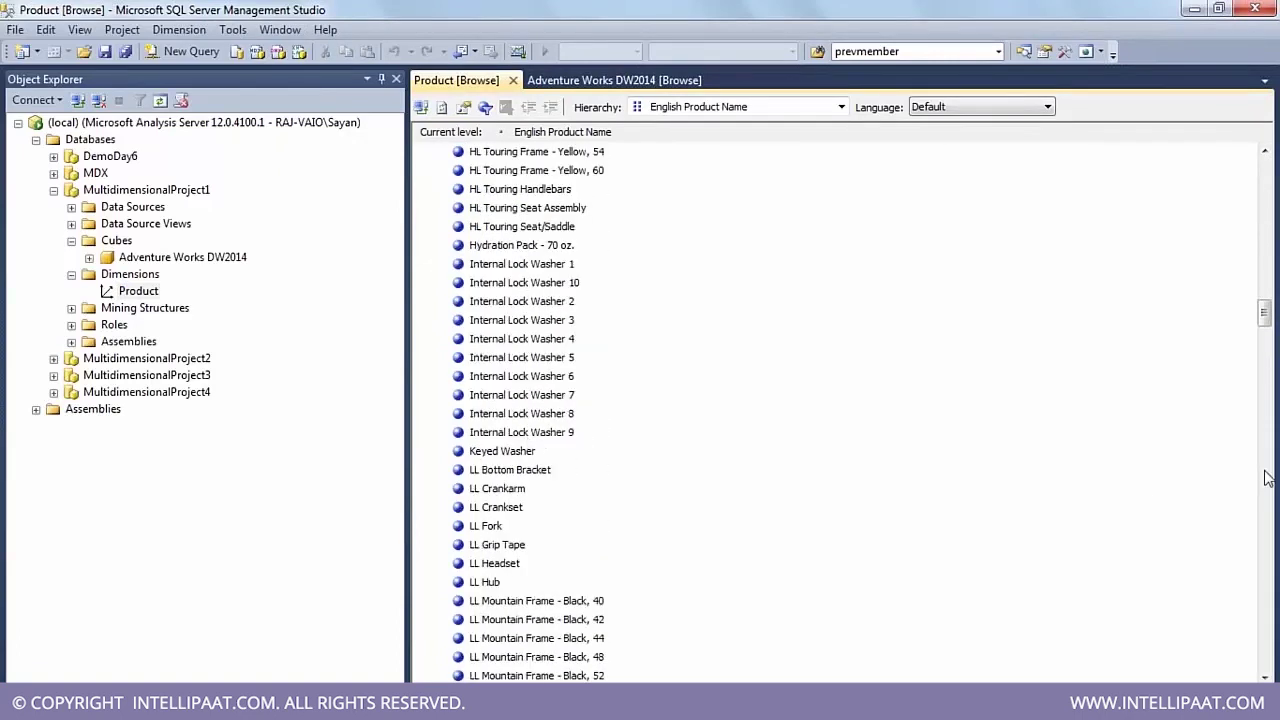
mouse_move(1264, 312)
mouse_down()
mouse_move(1268, 148)
mouse_move(1264, 652)
mouse_move(1264, 301)
mouse_move(1264, 313)
mouse_up()
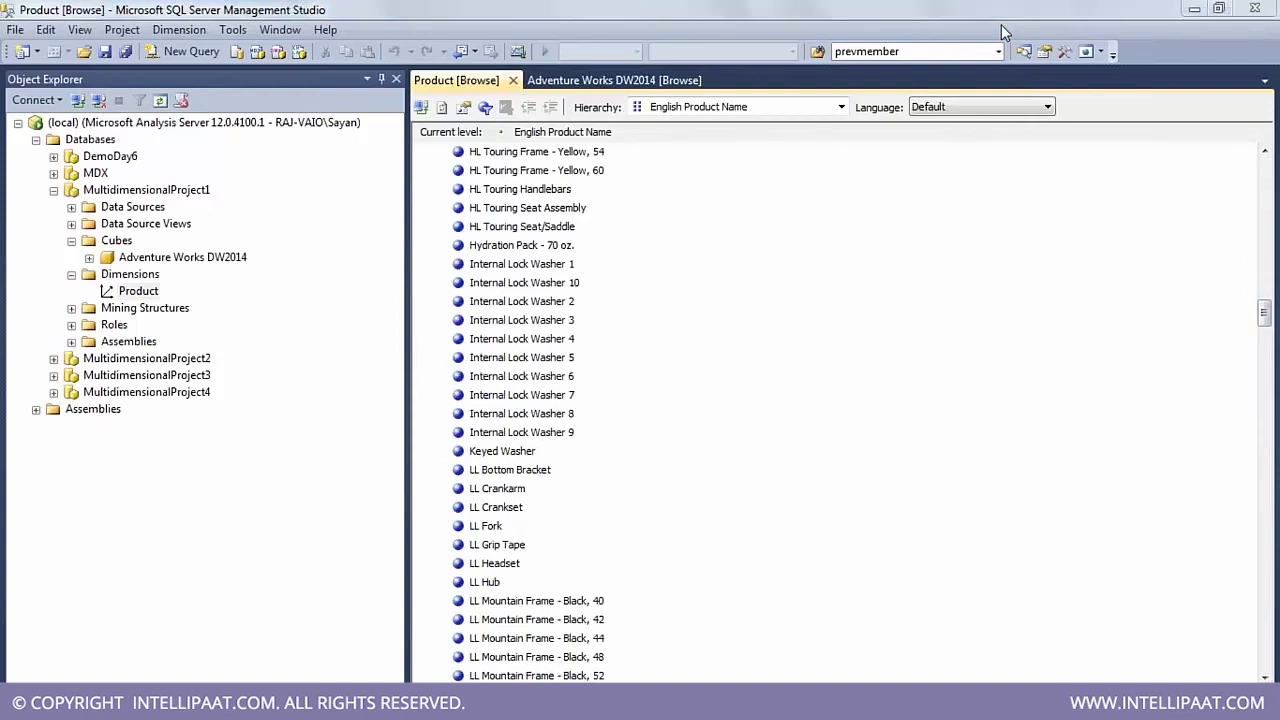
Step: Switch to Visual Studio and start processing the Product dimension of MultidimensionalProject5
mouse_move(768, 647)
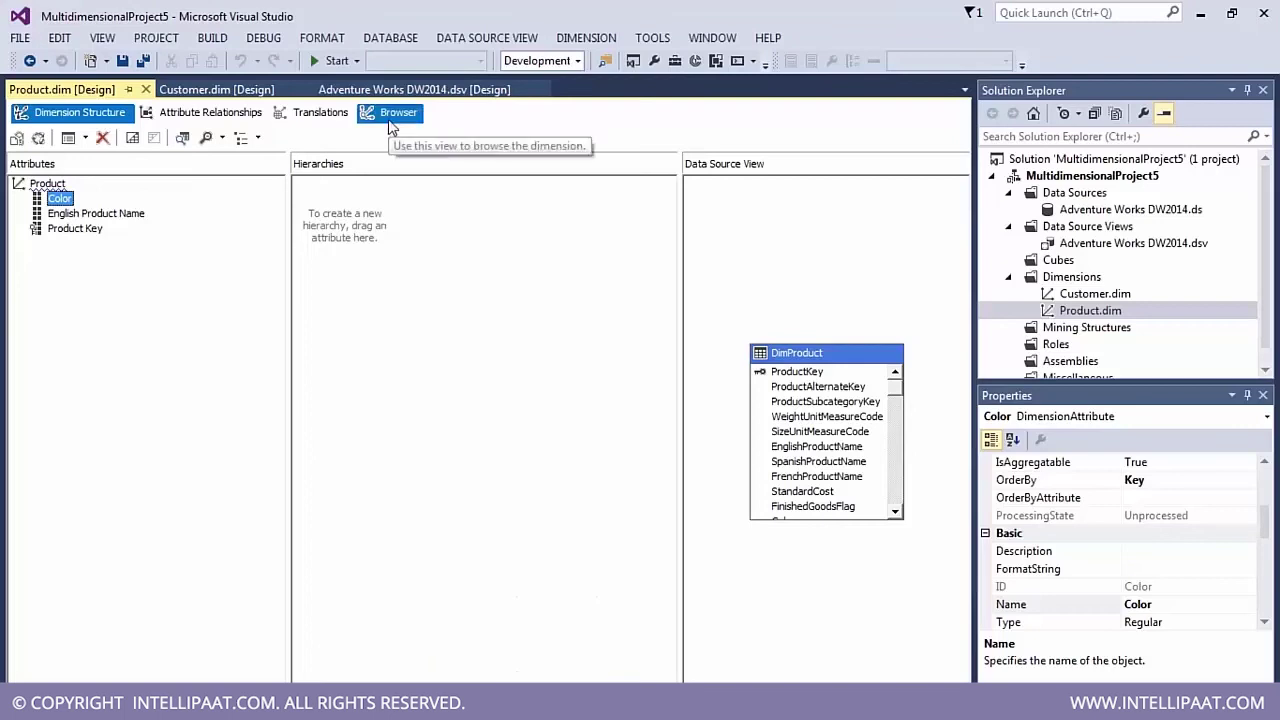
click(1082, 177)
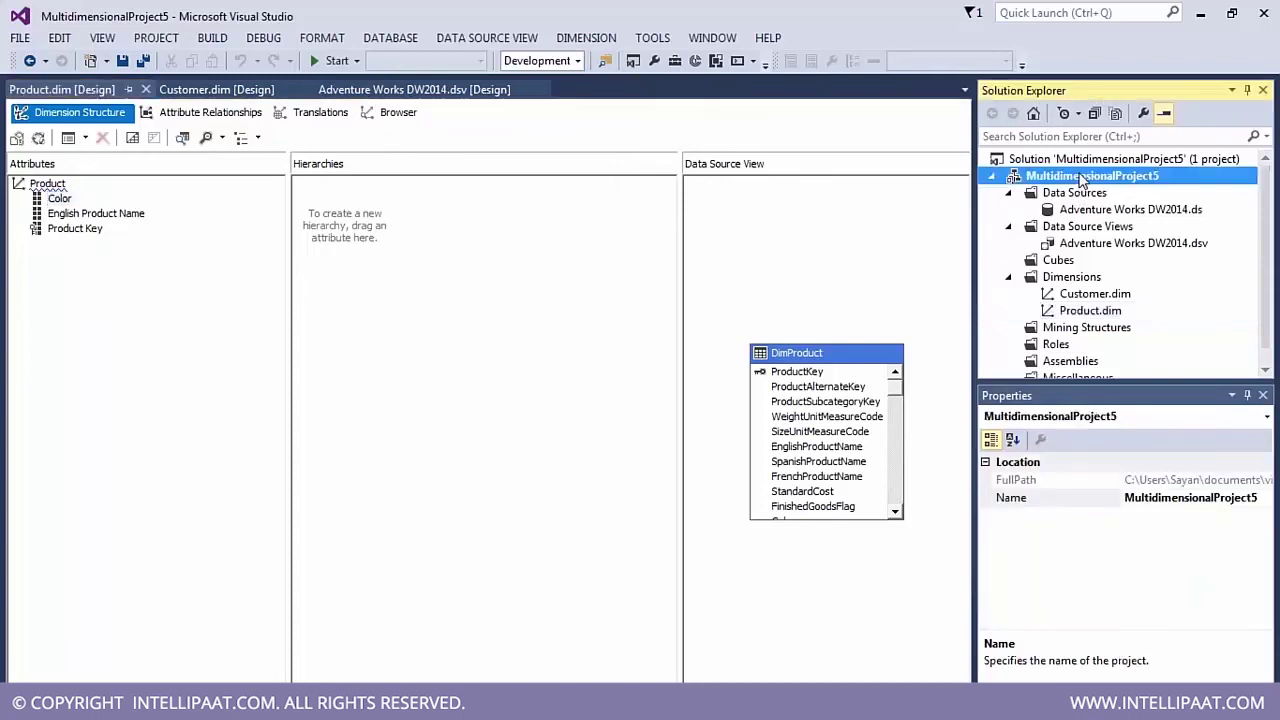
right_click(1082, 177)
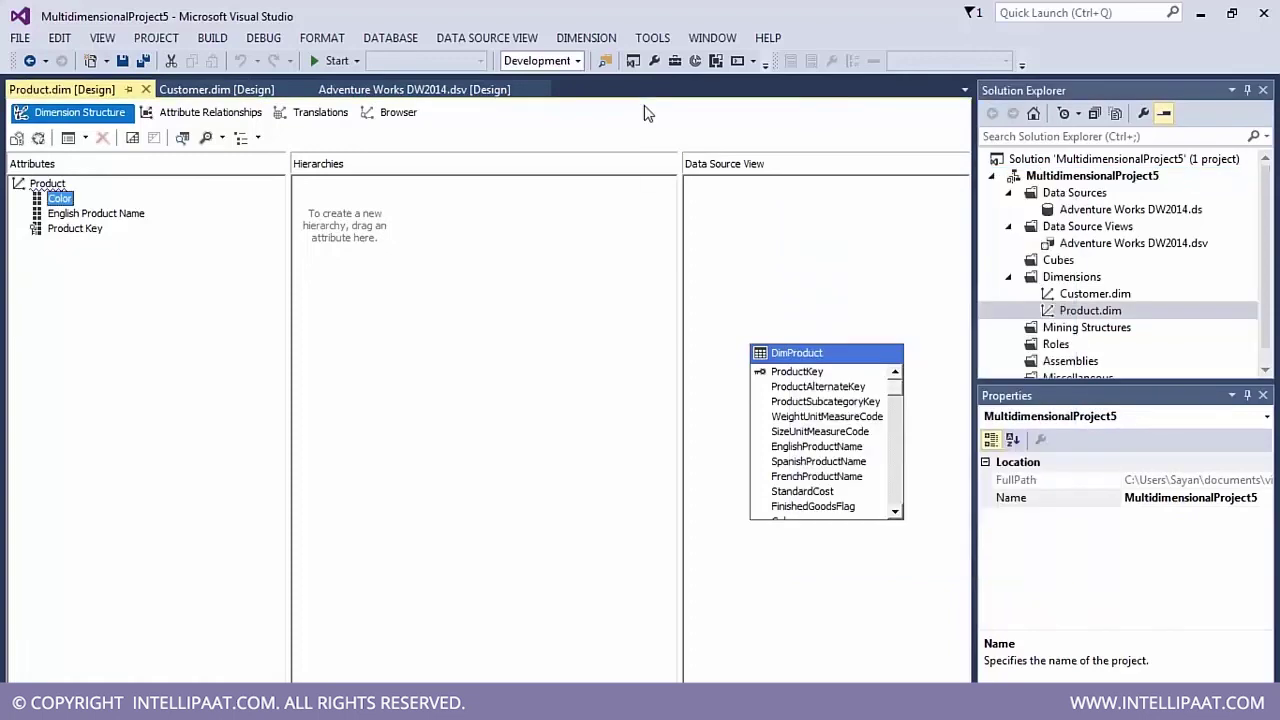
click(645, 112)
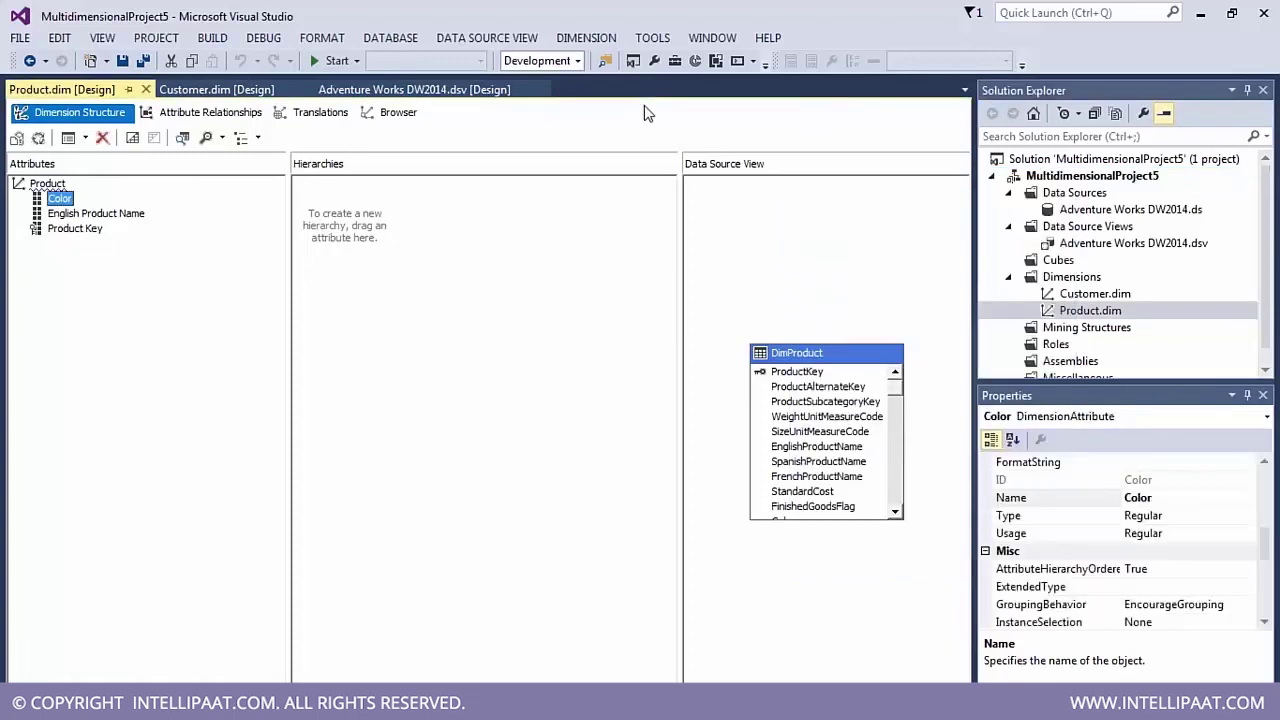
click(38, 139)
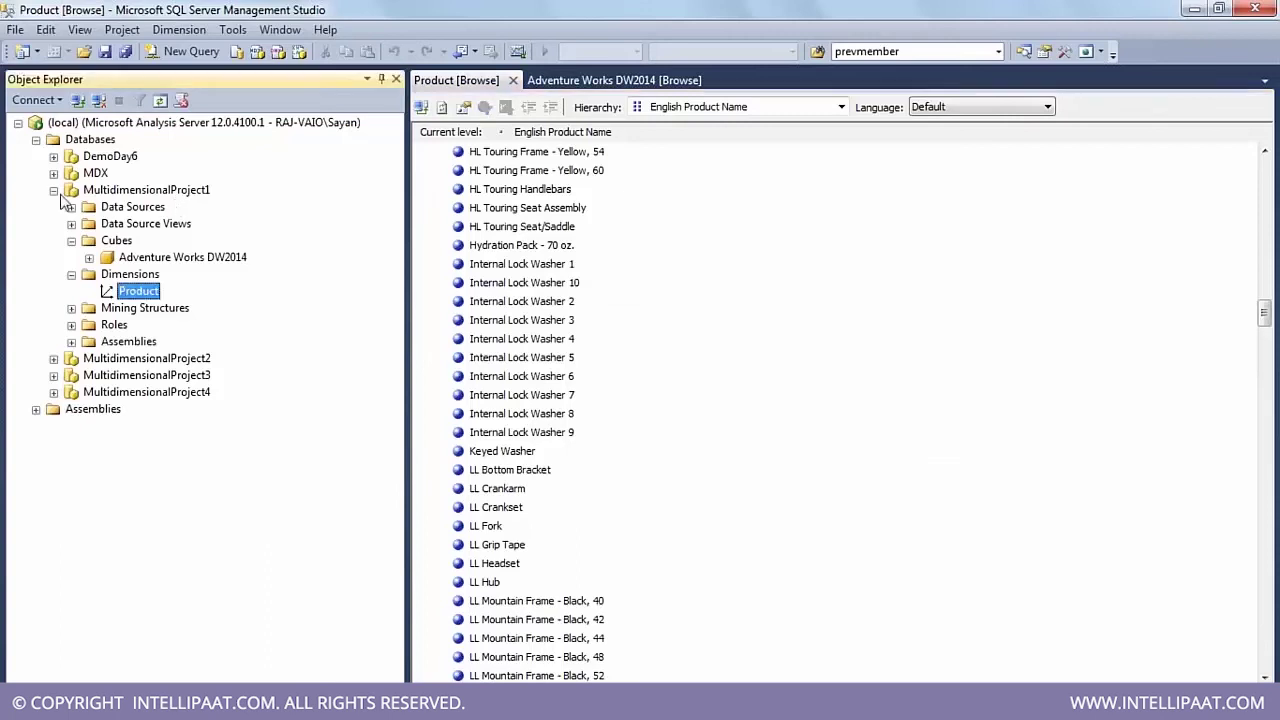
Step: In SQL Server Management Studio, collapse MultidimensionalProject1 and review the deployed MultidimensionalProject databases one by one
click(54, 190)
click(180, 241)
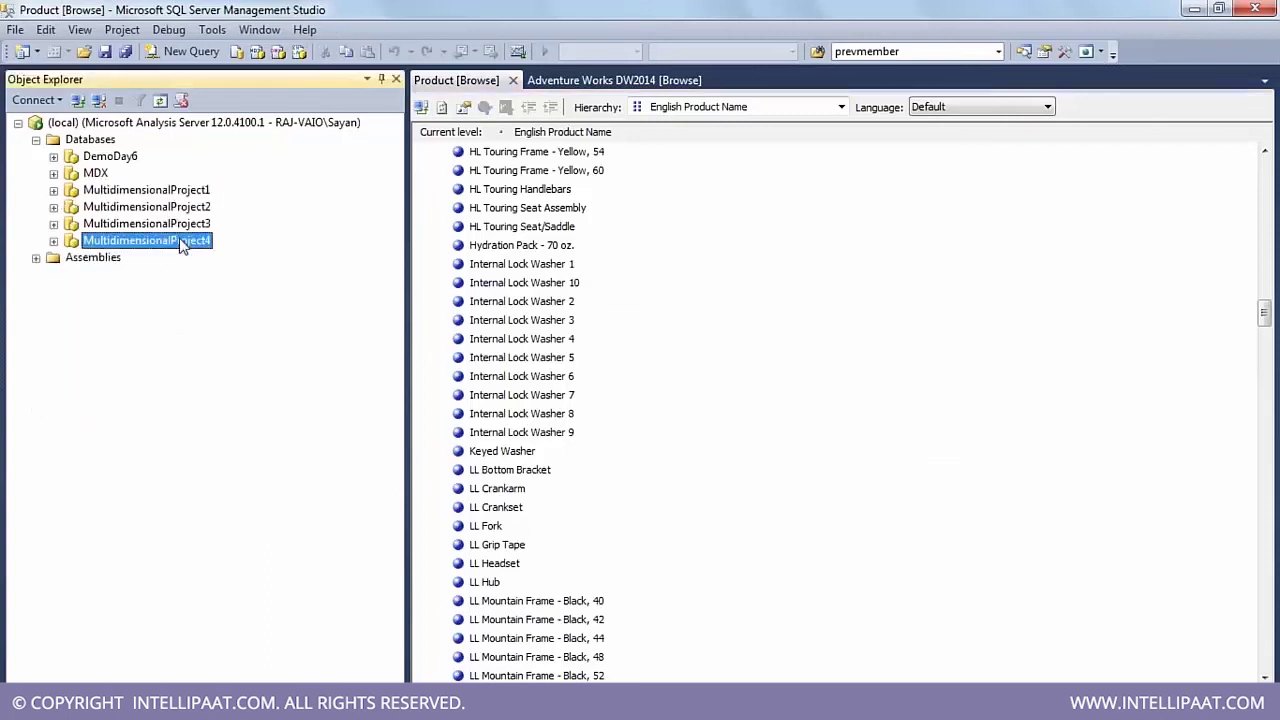
key(Up)
key(Up)
key(Up)
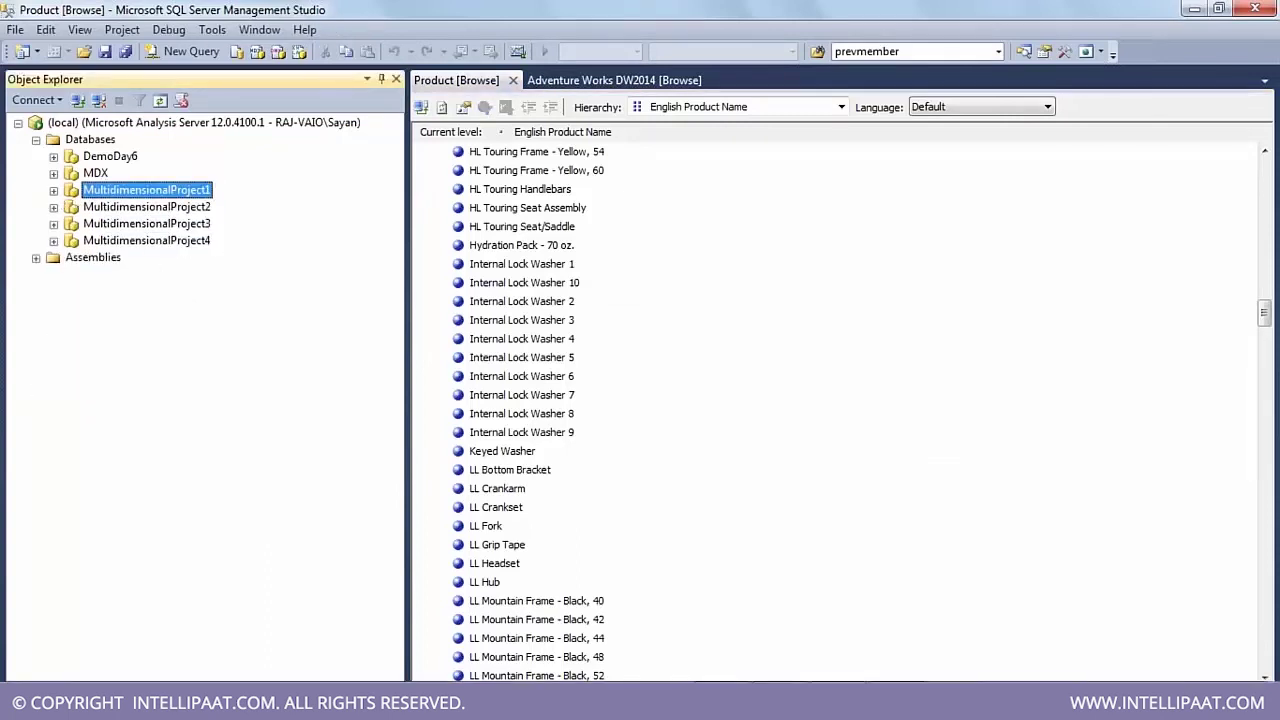
Step: Return to Visual Studio and agree to build and deploy MultidimensionalProject5 before processing
click(838, 702)
click(808, 577)
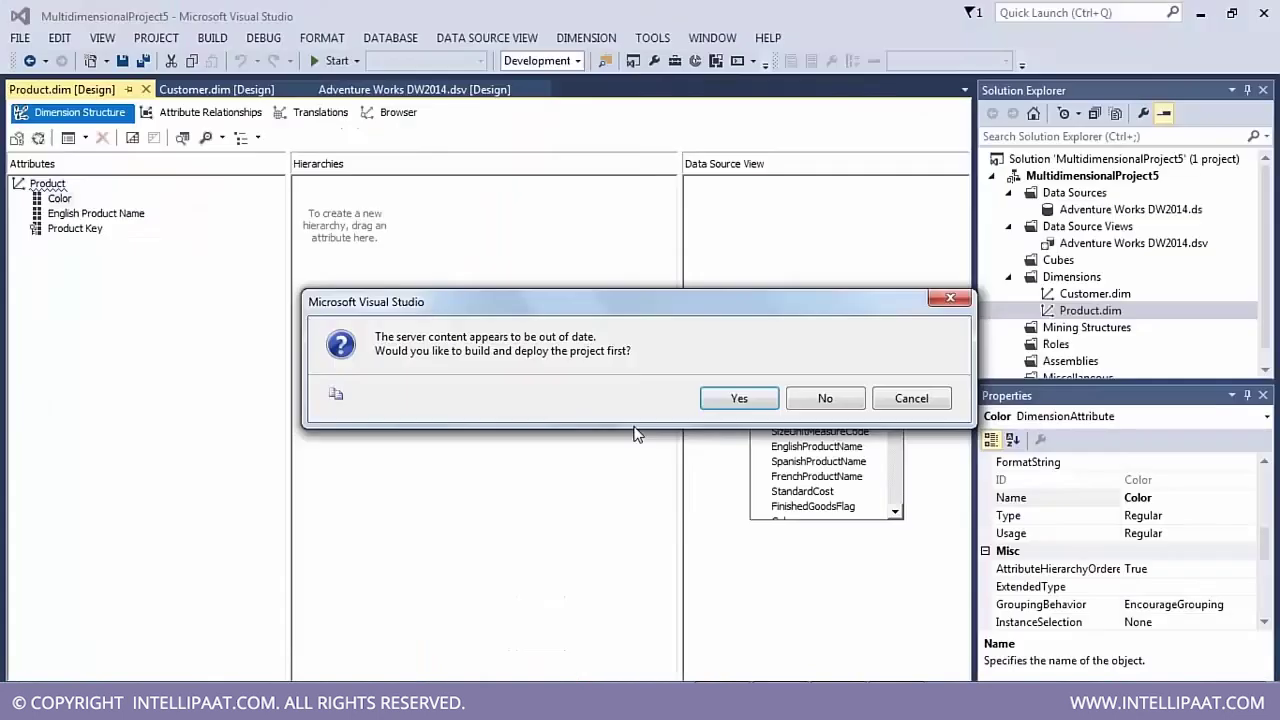
click(735, 403)
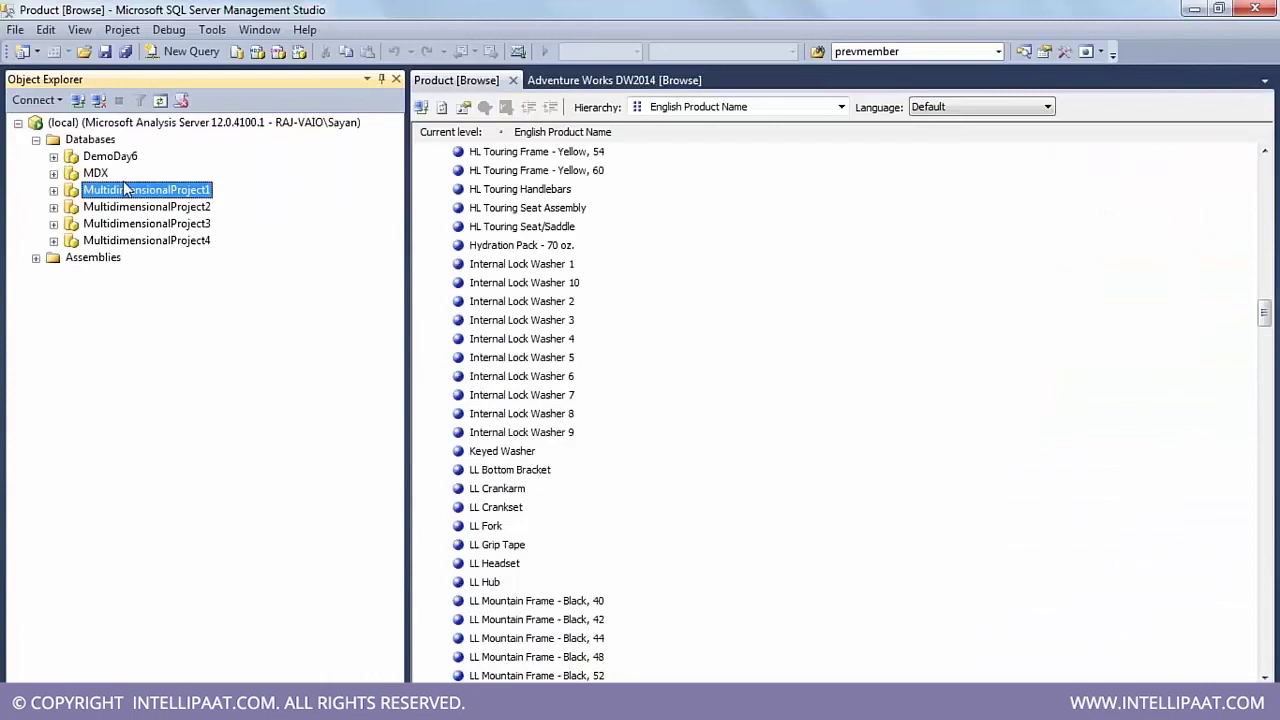
Step: In SQL Server Management Studio, refresh the Analysis Services server and expand its Databases folder to check for the deployed project
right_click(75, 123)
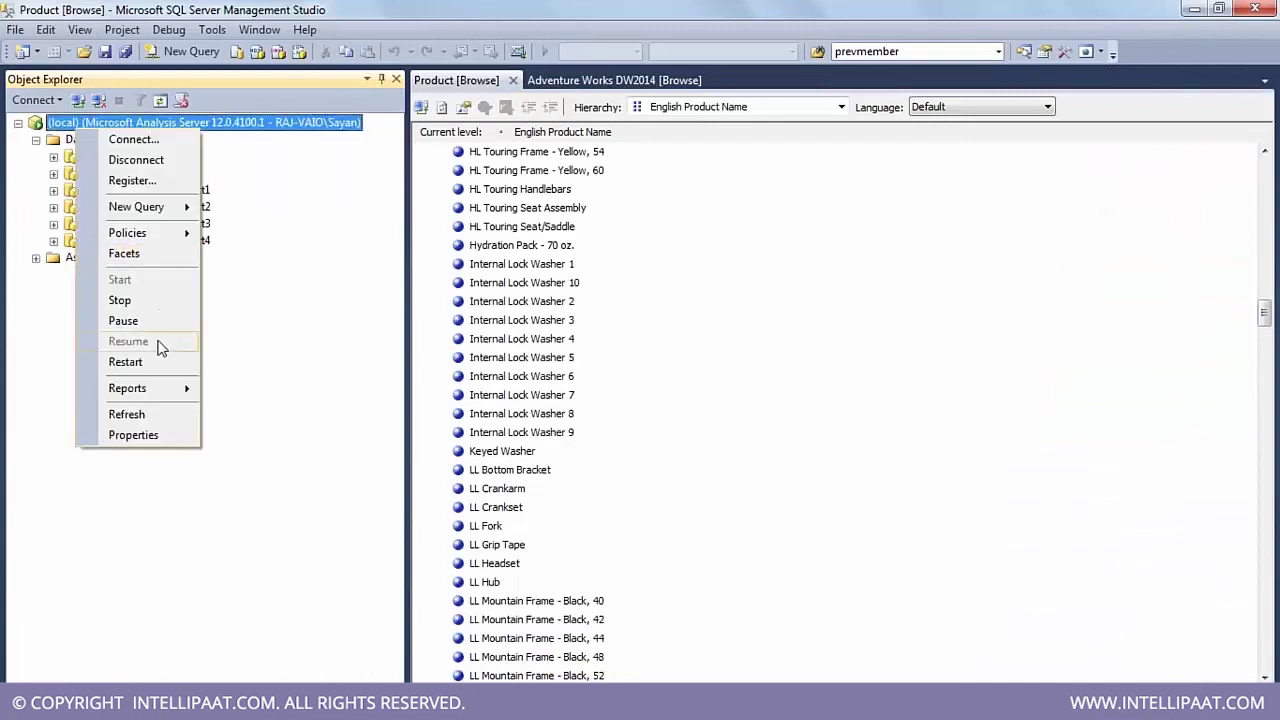
click(128, 411)
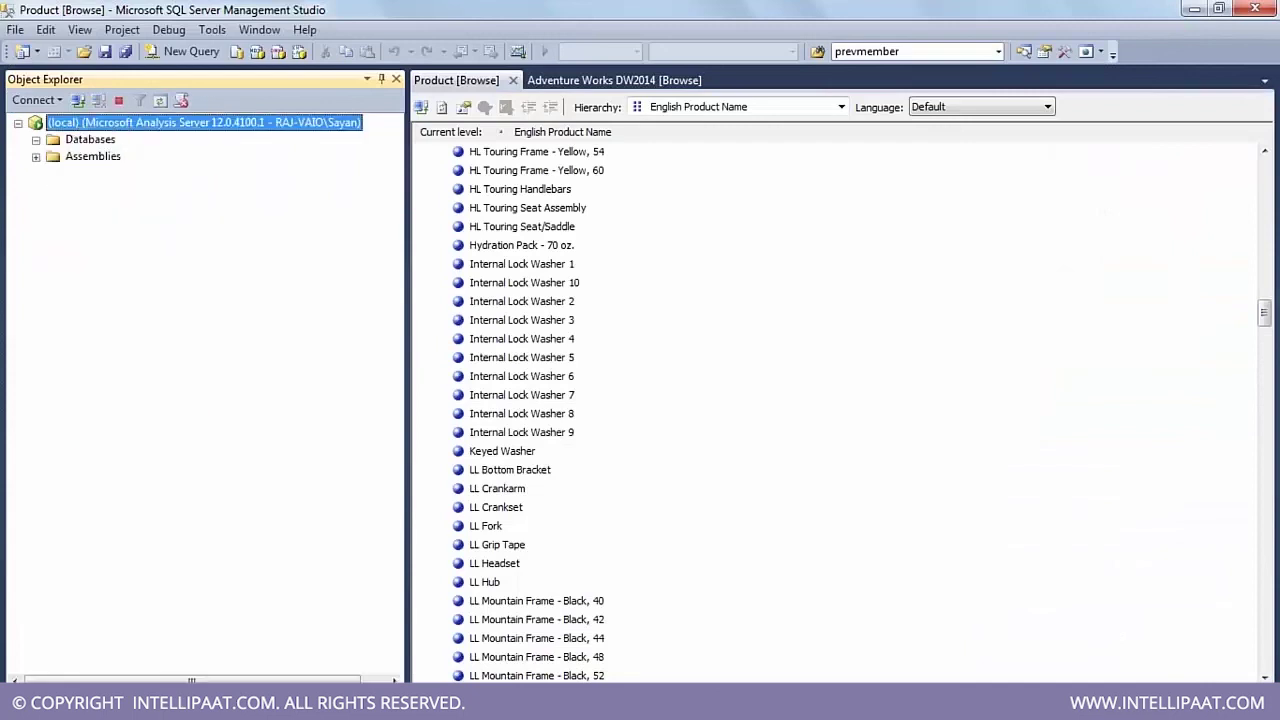
click(36, 140)
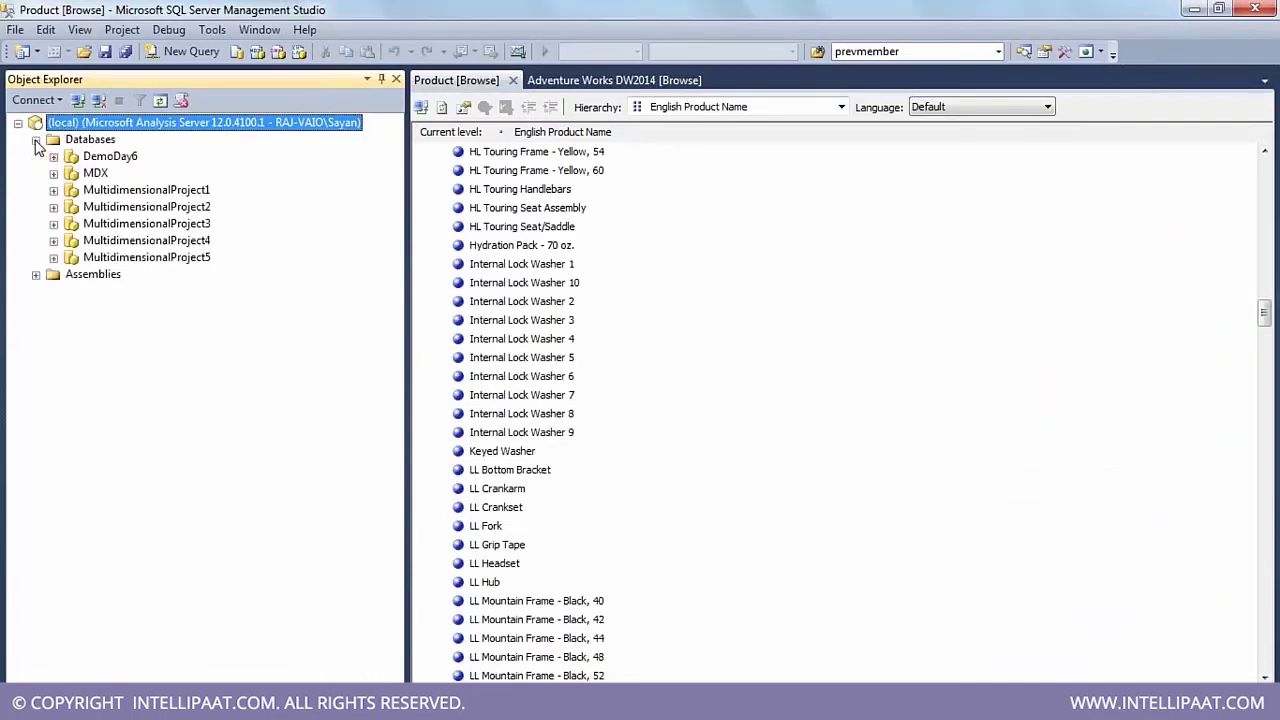
Step: Select MultidimensionalProject5 in Object Explorer and compare it with the deployment diagram in Paint and the Process Dimension dialog in Visual Studio
click(170, 259)
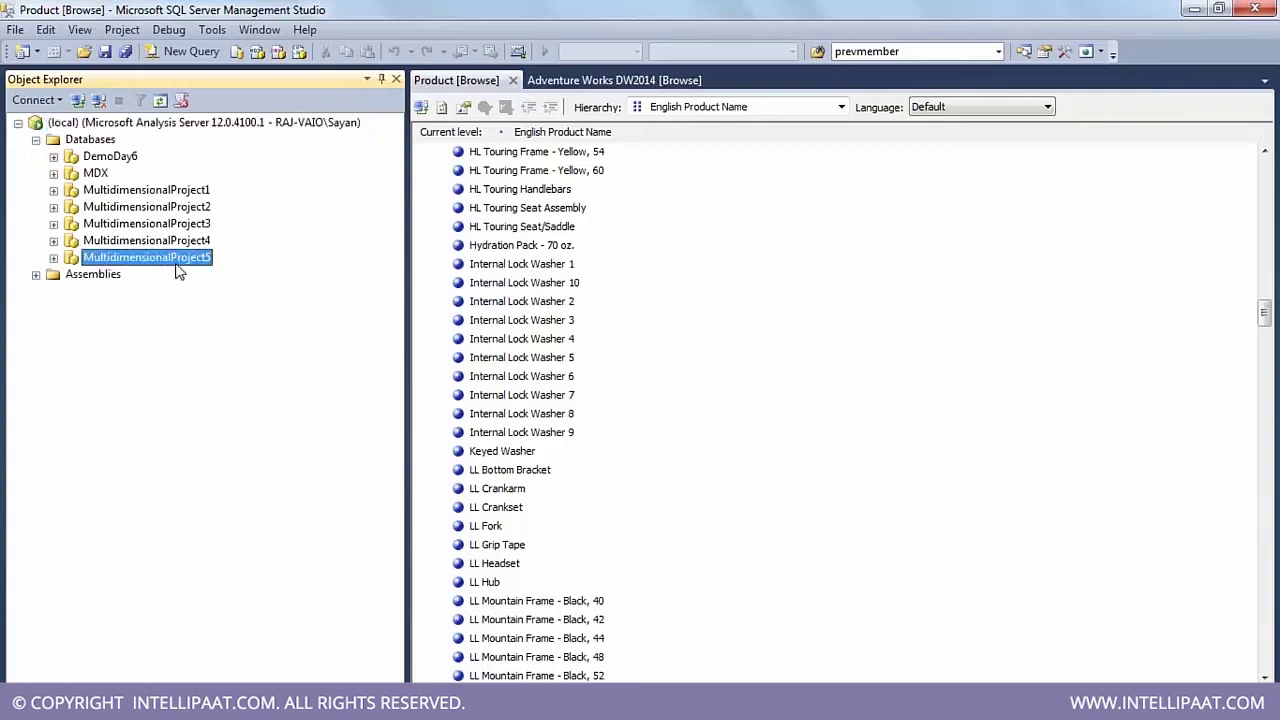
click(630, 694)
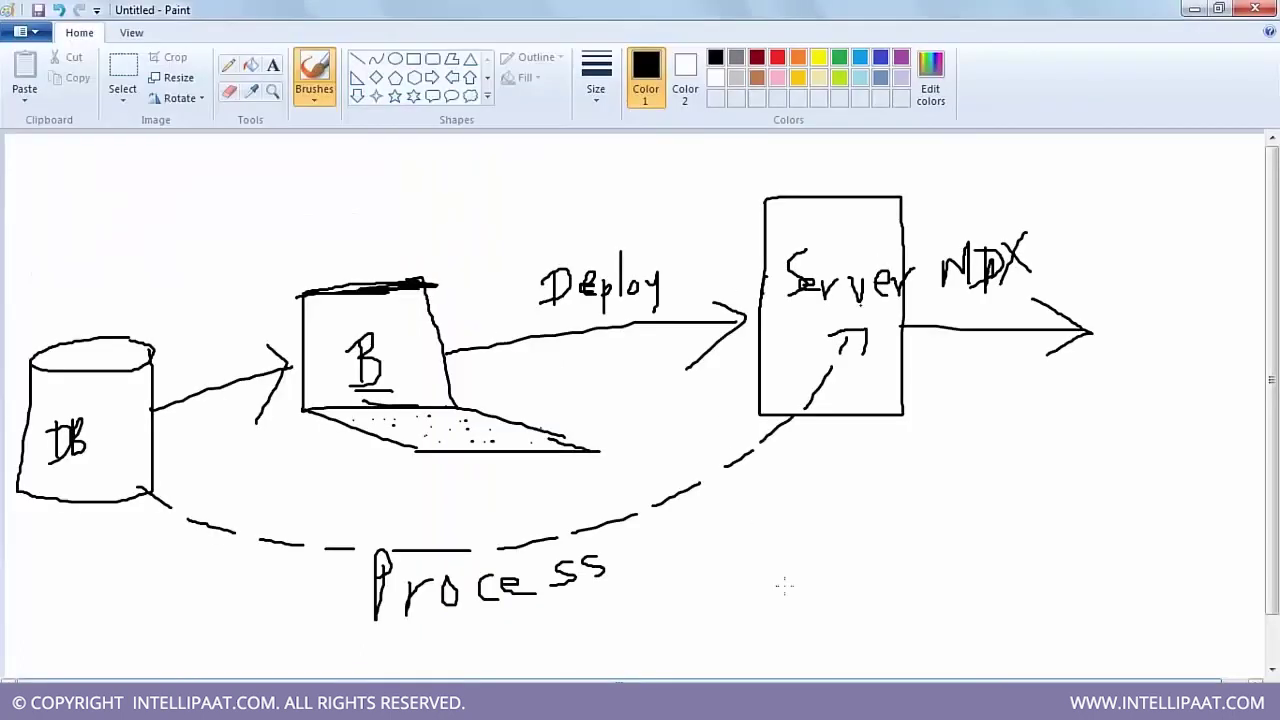
click(752, 697)
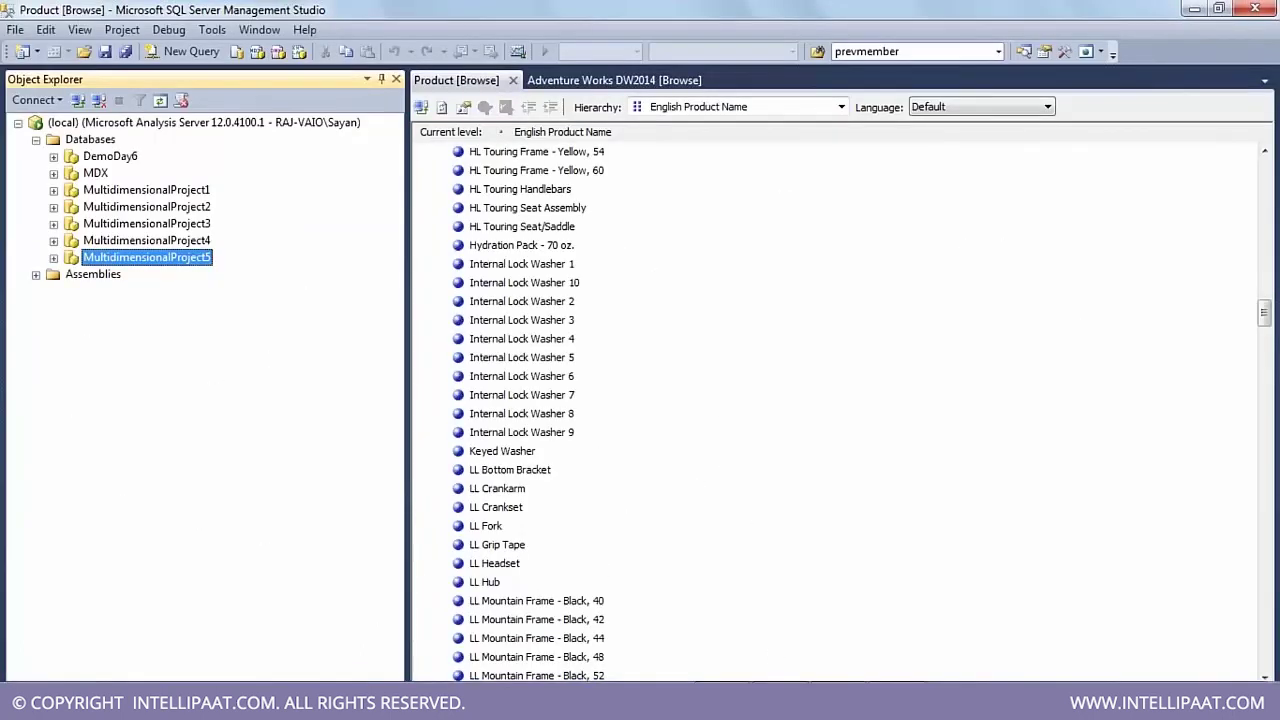
click(690, 697)
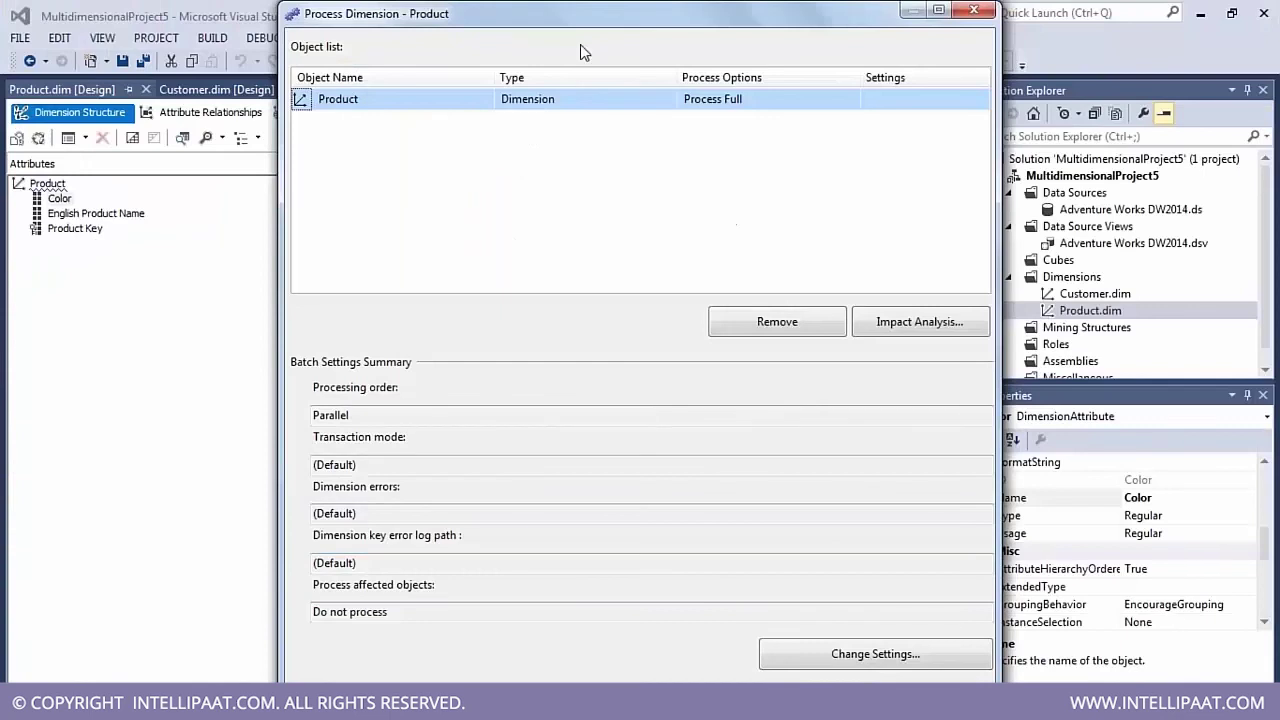
click(752, 697)
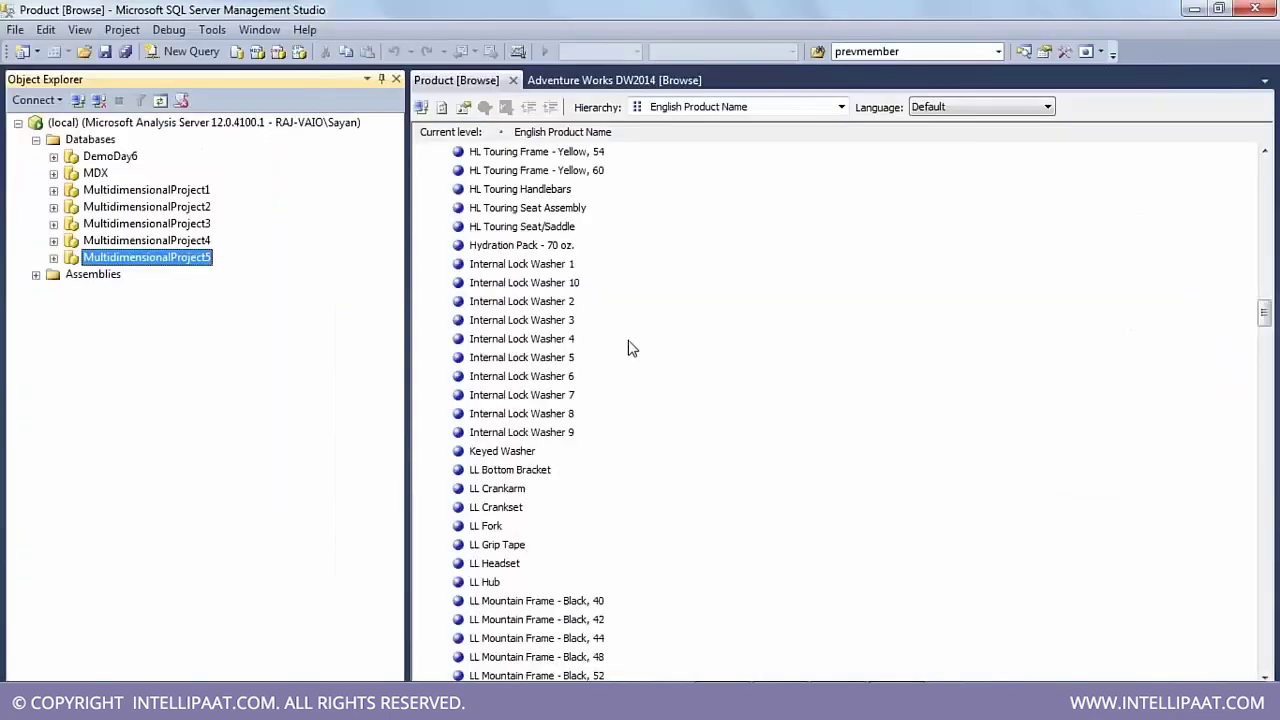
click(690, 697)
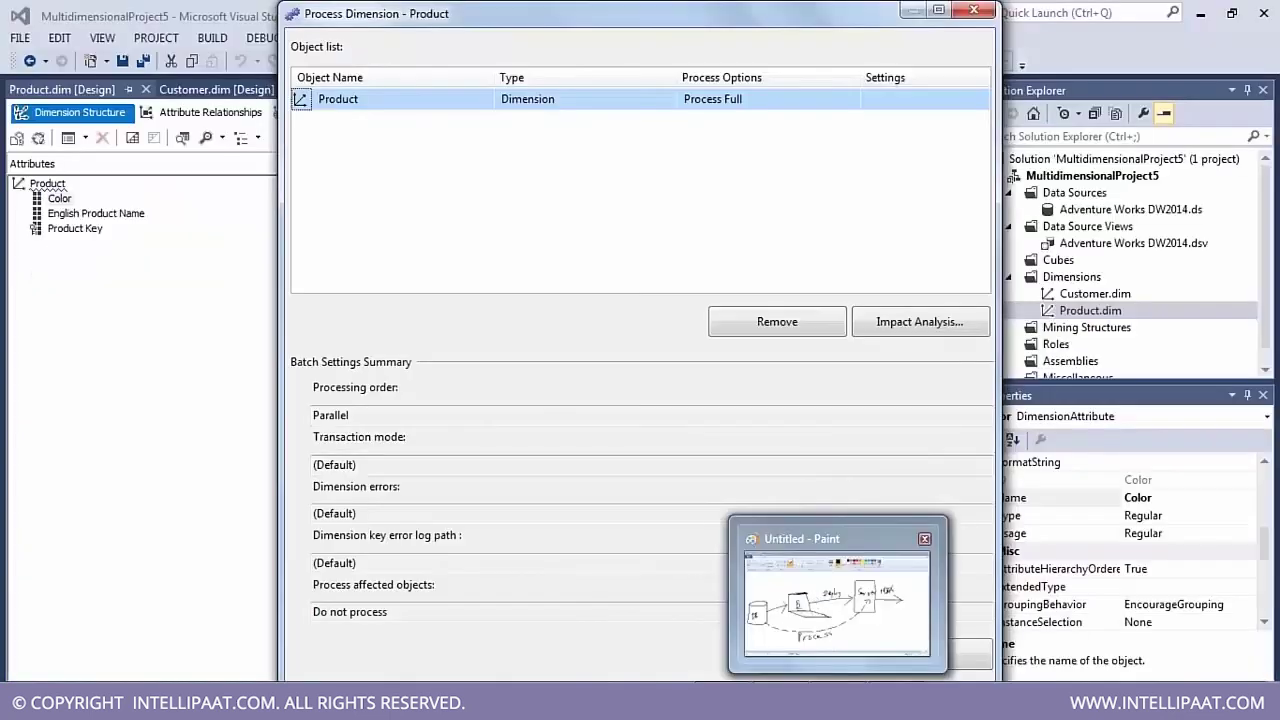
click(833, 697)
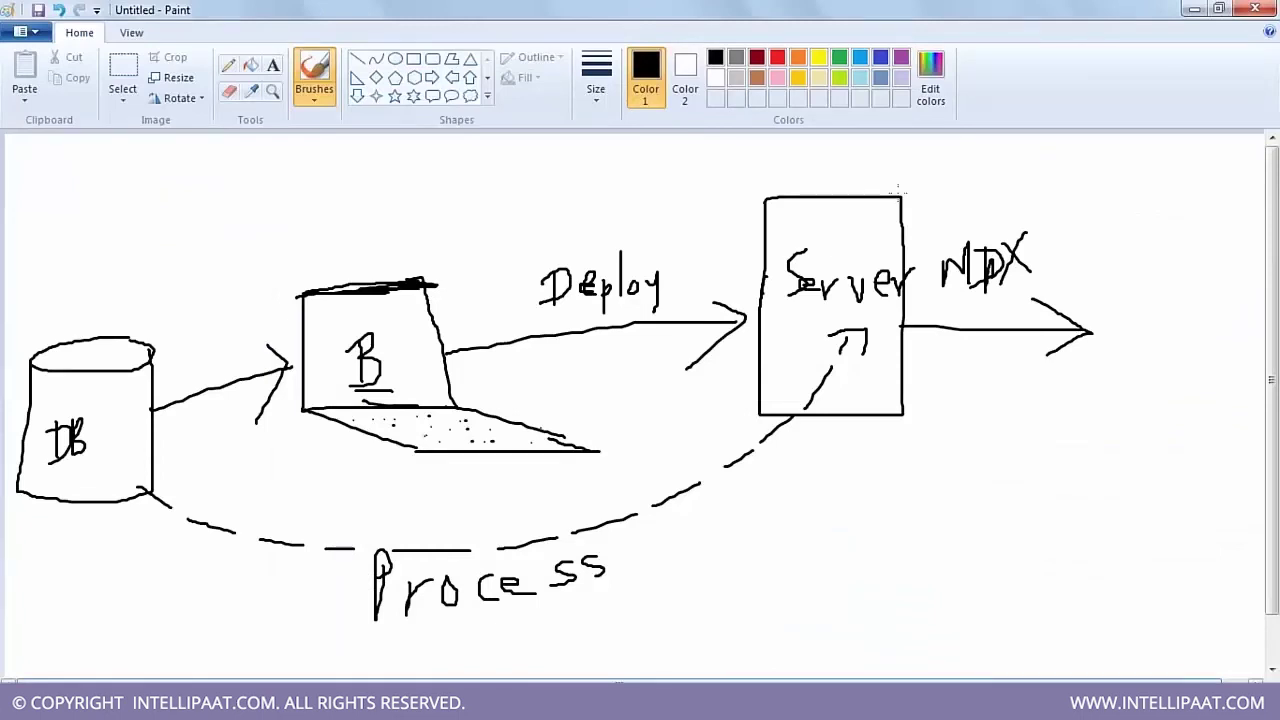
click(752, 697)
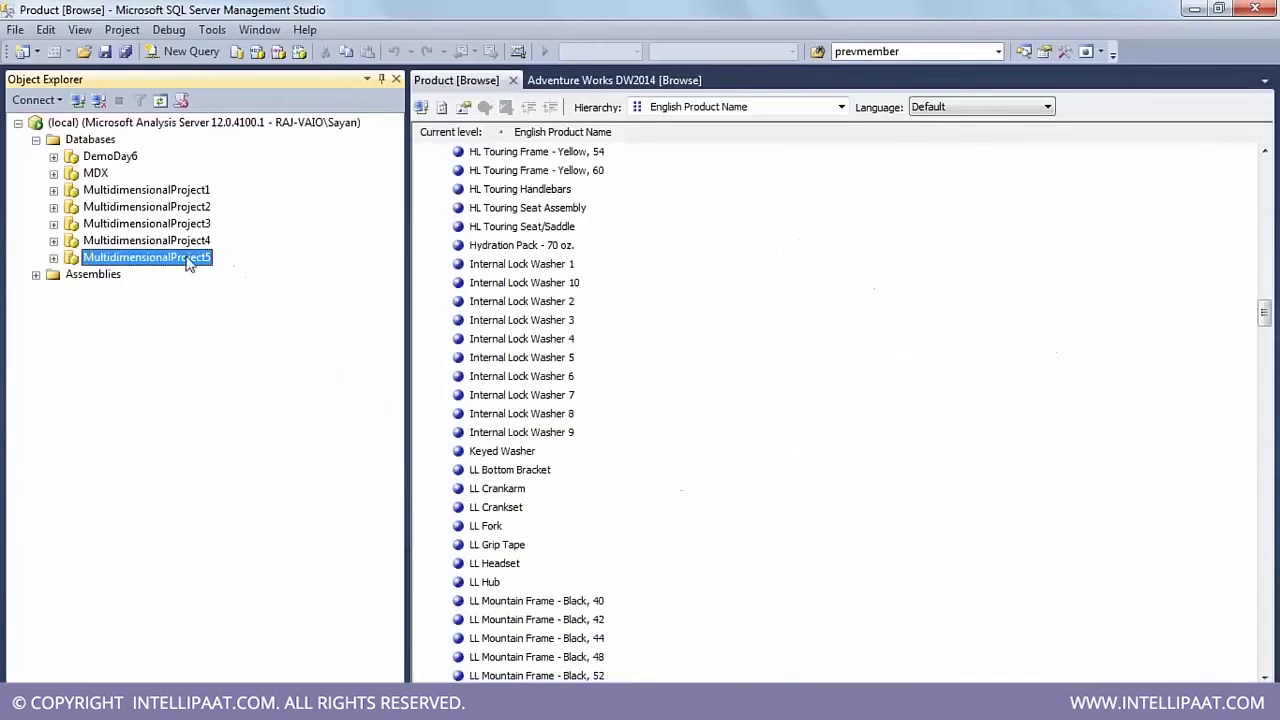
Step: Expand MultidimensionalProject5 and its Dimensions folder, and try to browse the Customer dimension
click(53, 257)
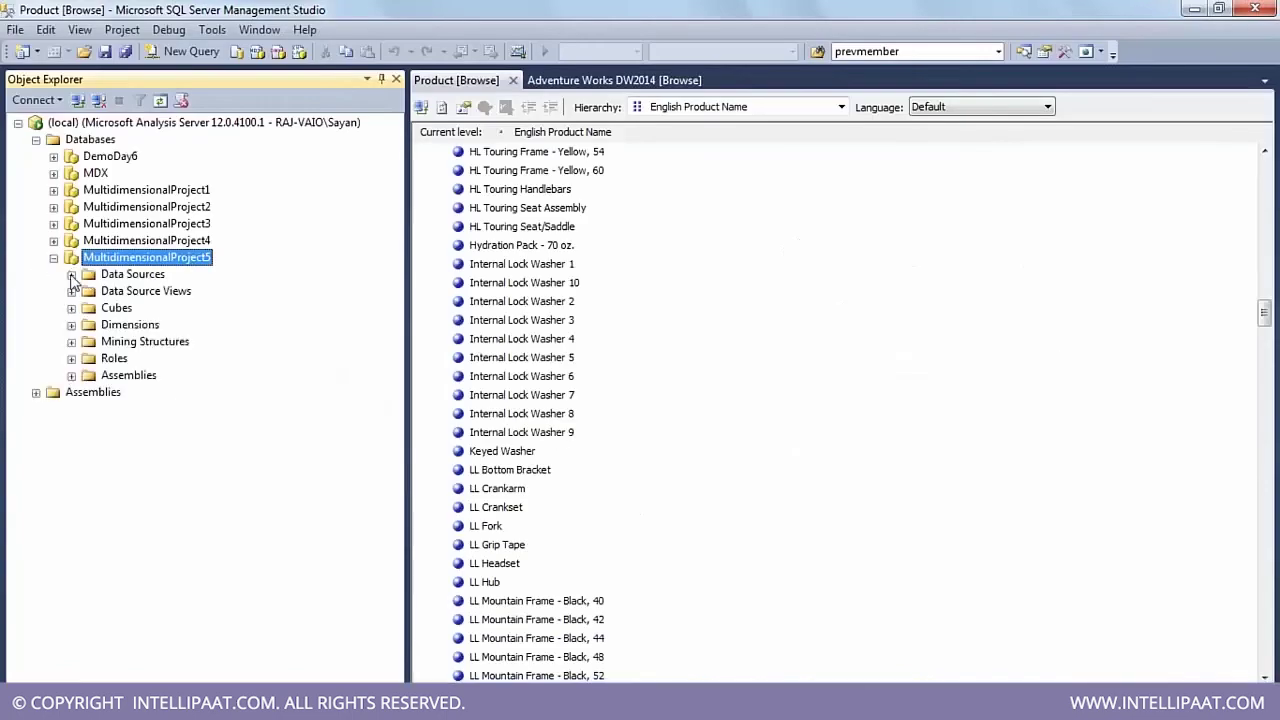
click(95, 342)
click(72, 325)
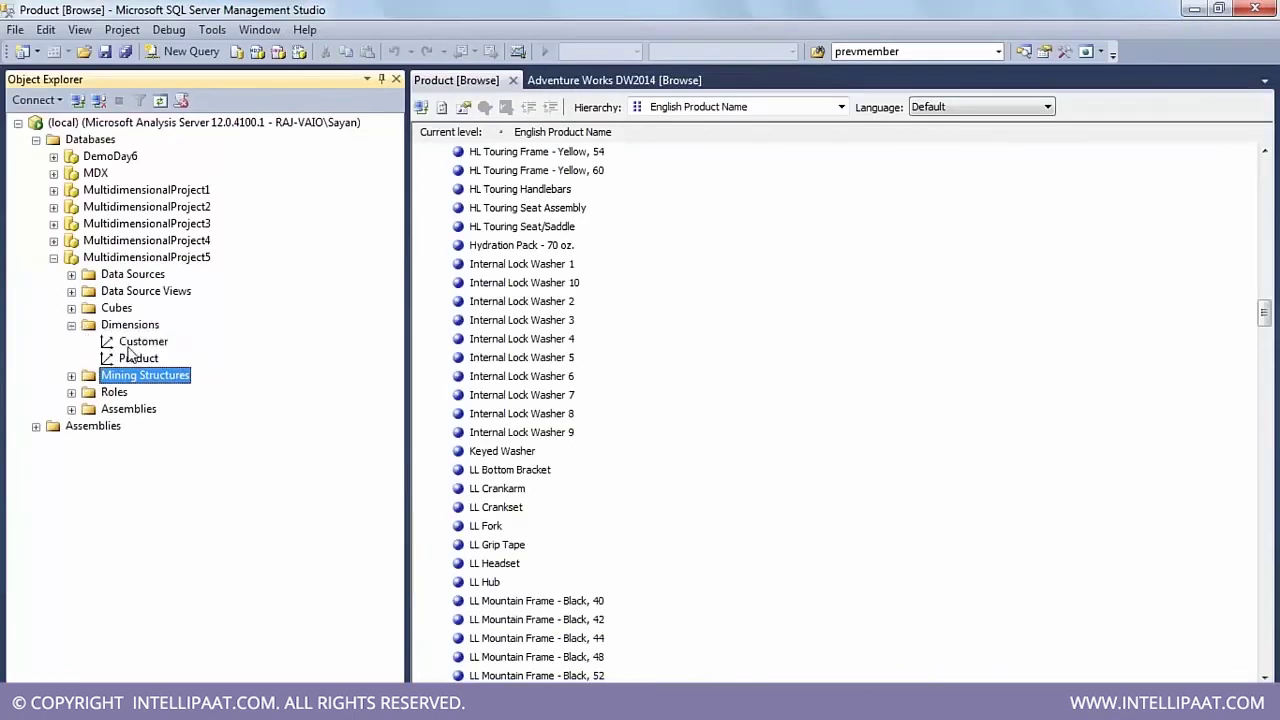
right_click(141, 342)
click(172, 355)
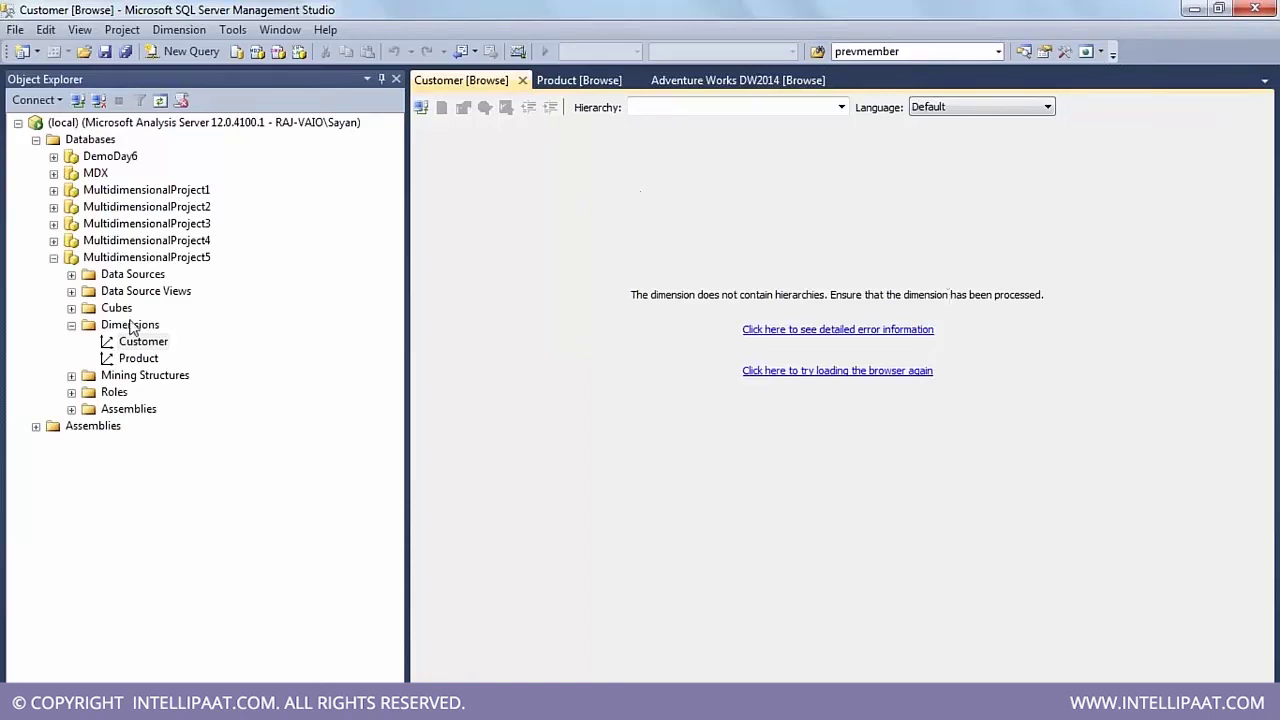
right_click(146, 344)
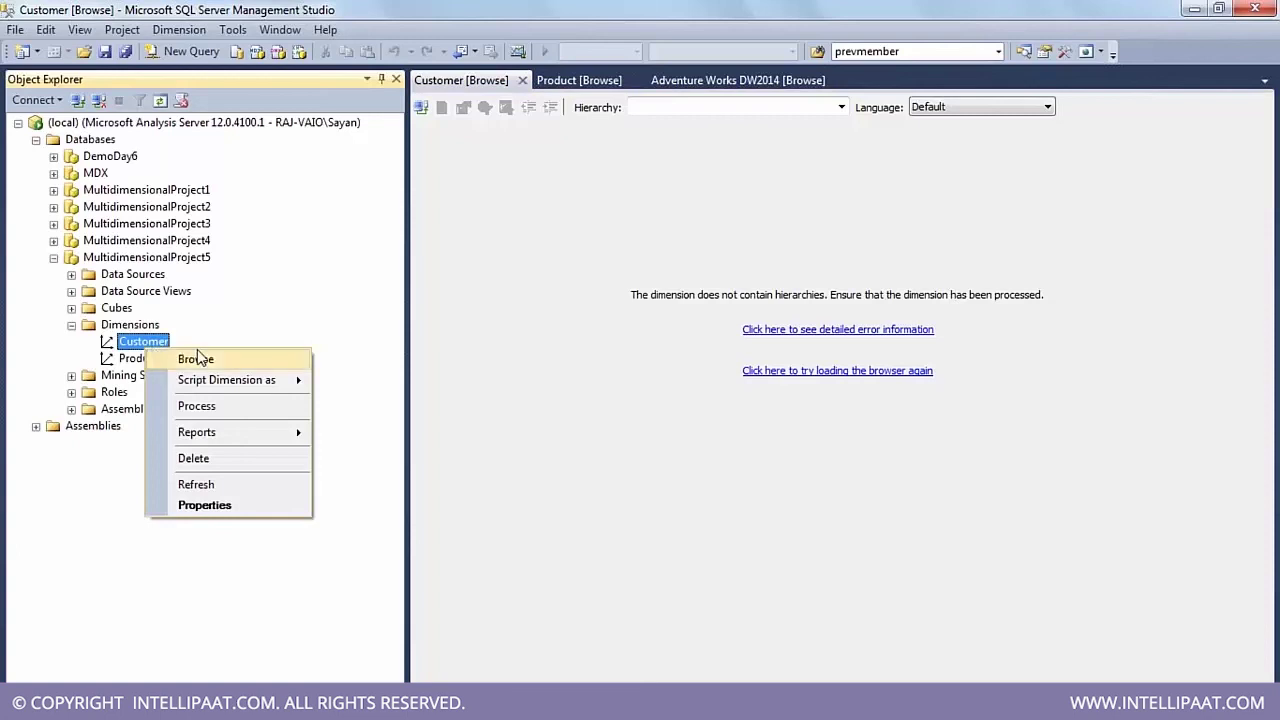
click(198, 358)
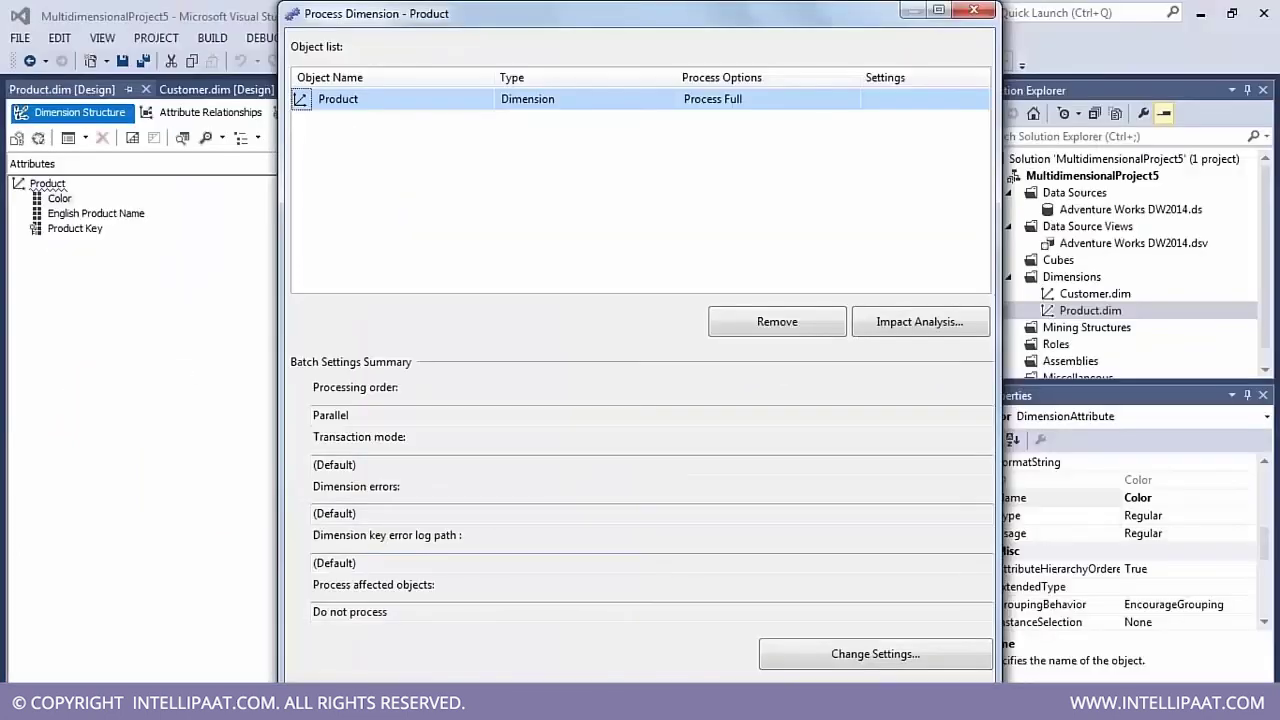
Step: Run Process Full on the Product dimension in Visual Studio and examine the SQL query behind its Product Key attribute
click(770, 702)
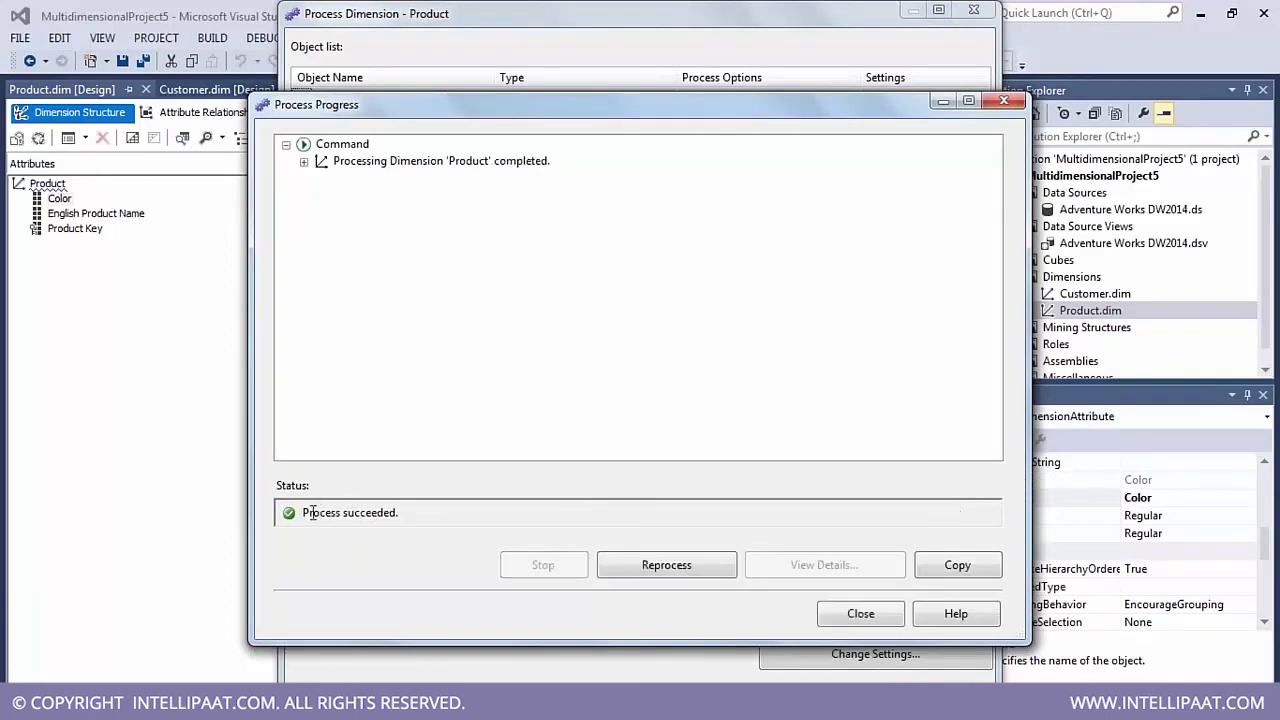
double_click(305, 166)
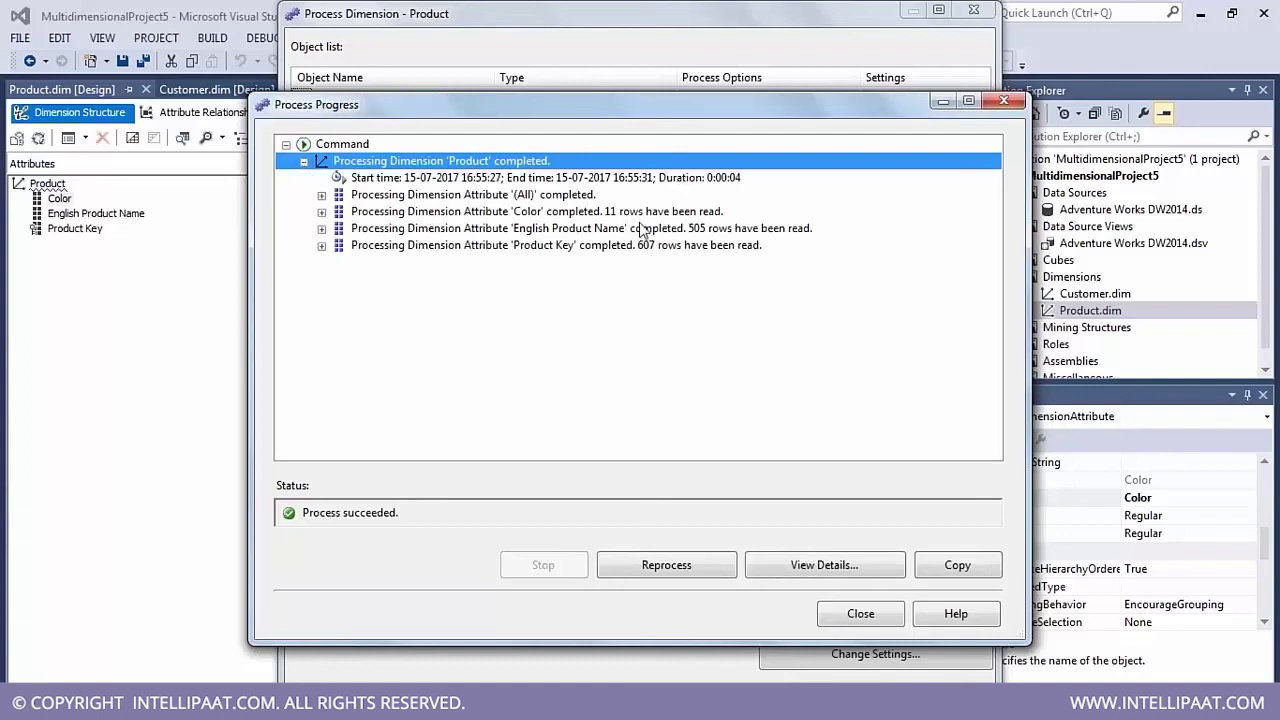
double_click(328, 251)
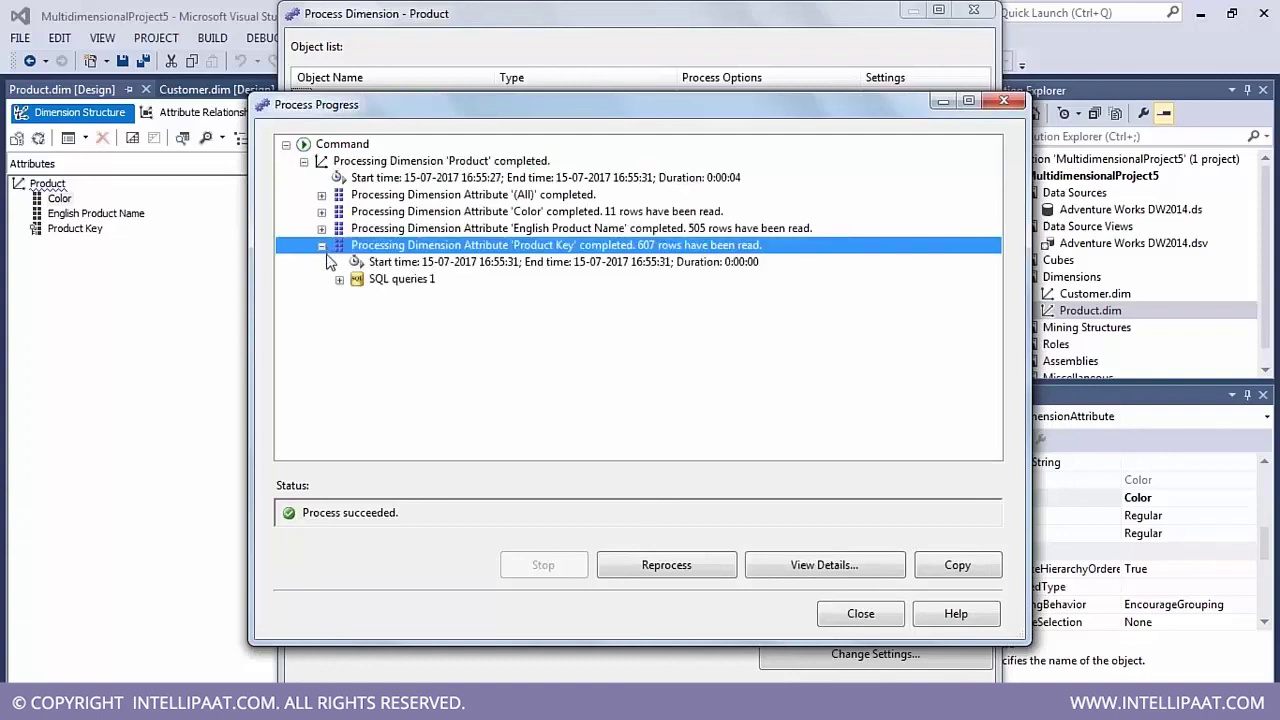
double_click(342, 282)
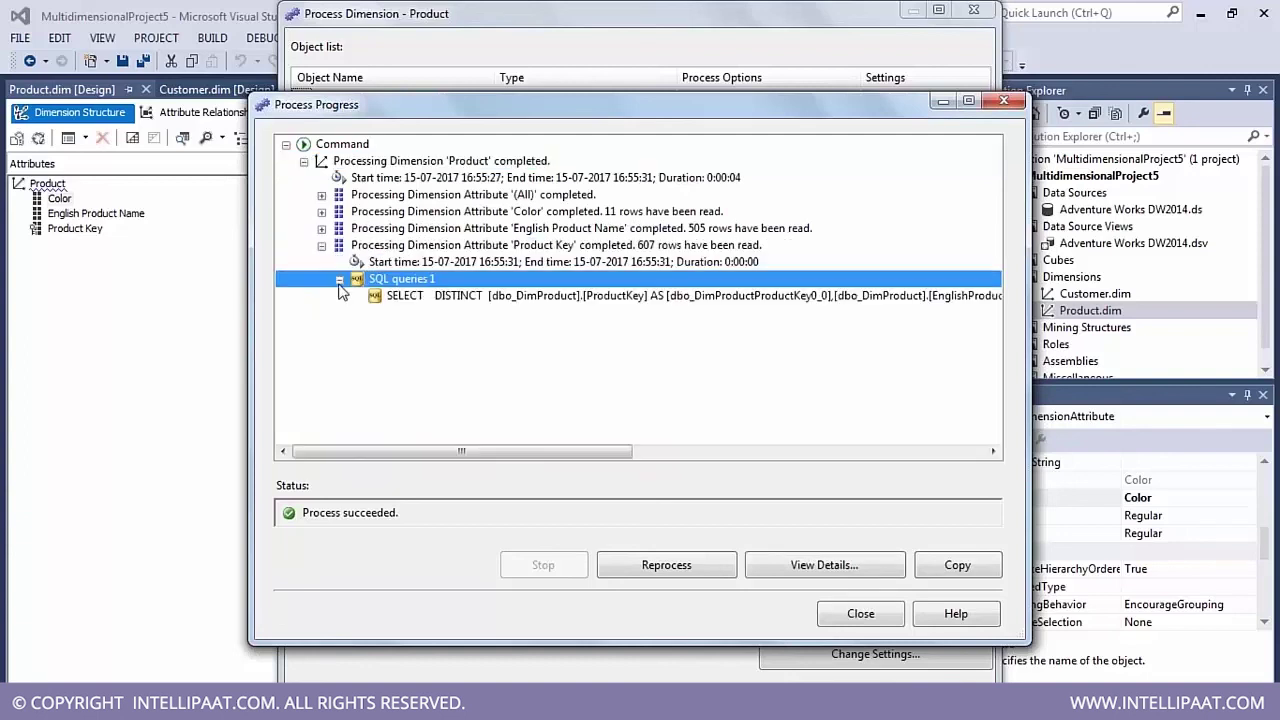
click(575, 300)
drag(520, 454, 500, 458)
click(854, 617)
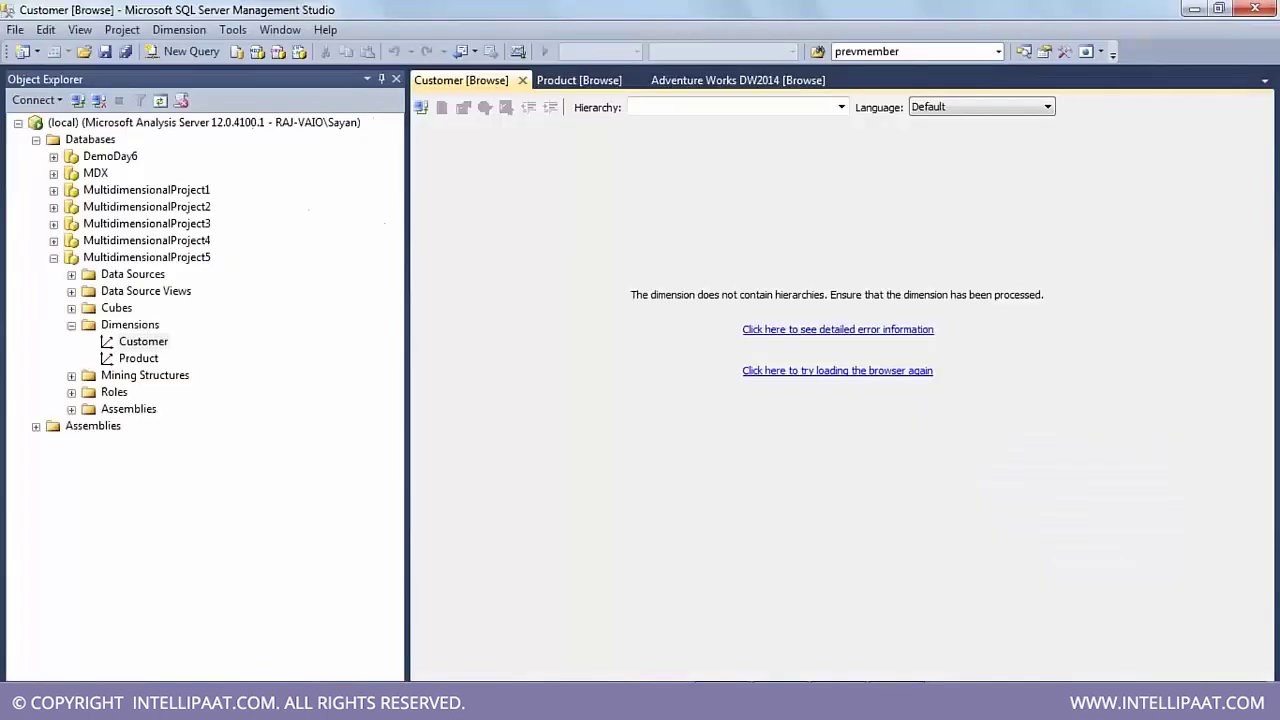
Step: In SQL Server Management Studio, browse MultidimensionalProject5's Product dimension and expand the All member of its Color hierarchy
right_click(127, 342)
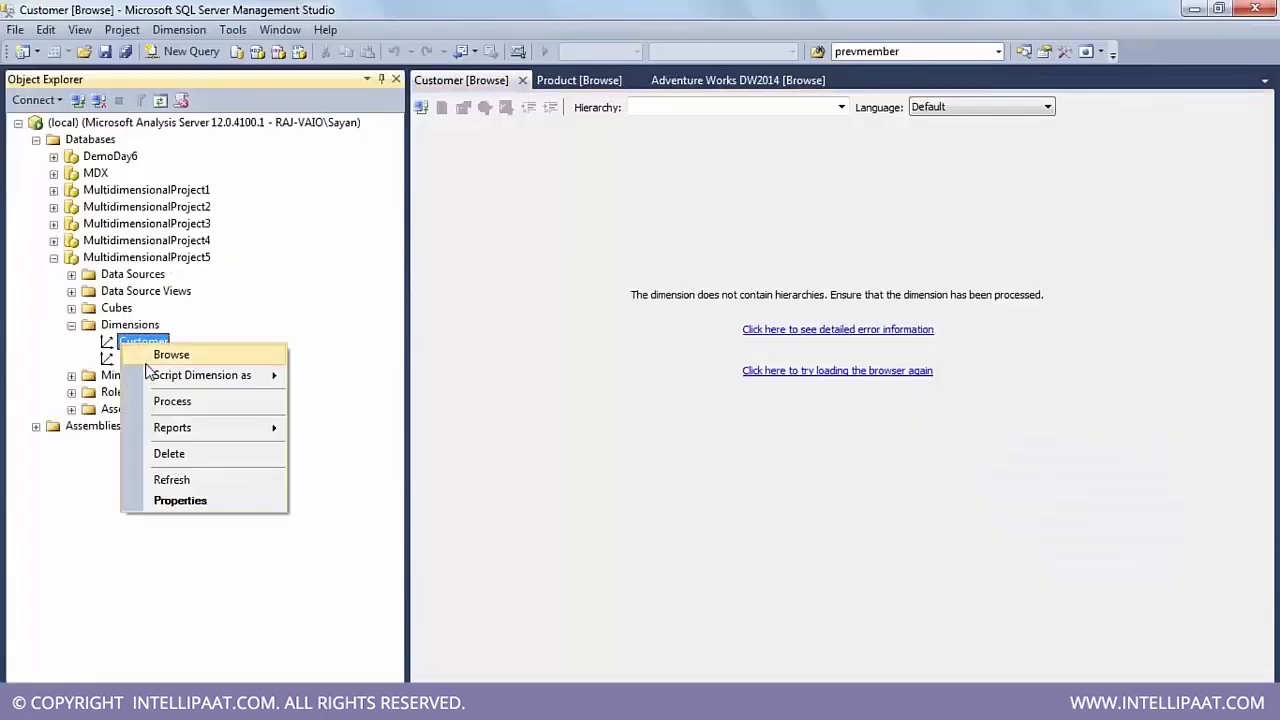
click(145, 363)
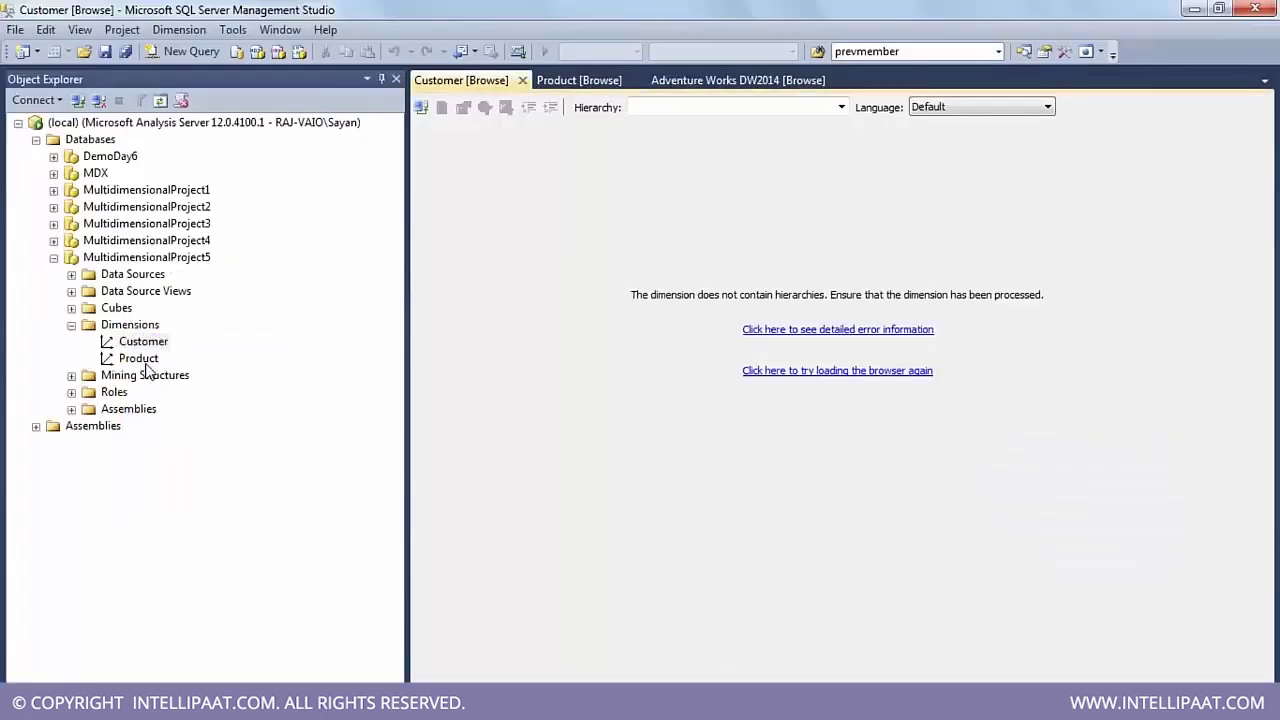
right_click(100, 142)
click(145, 274)
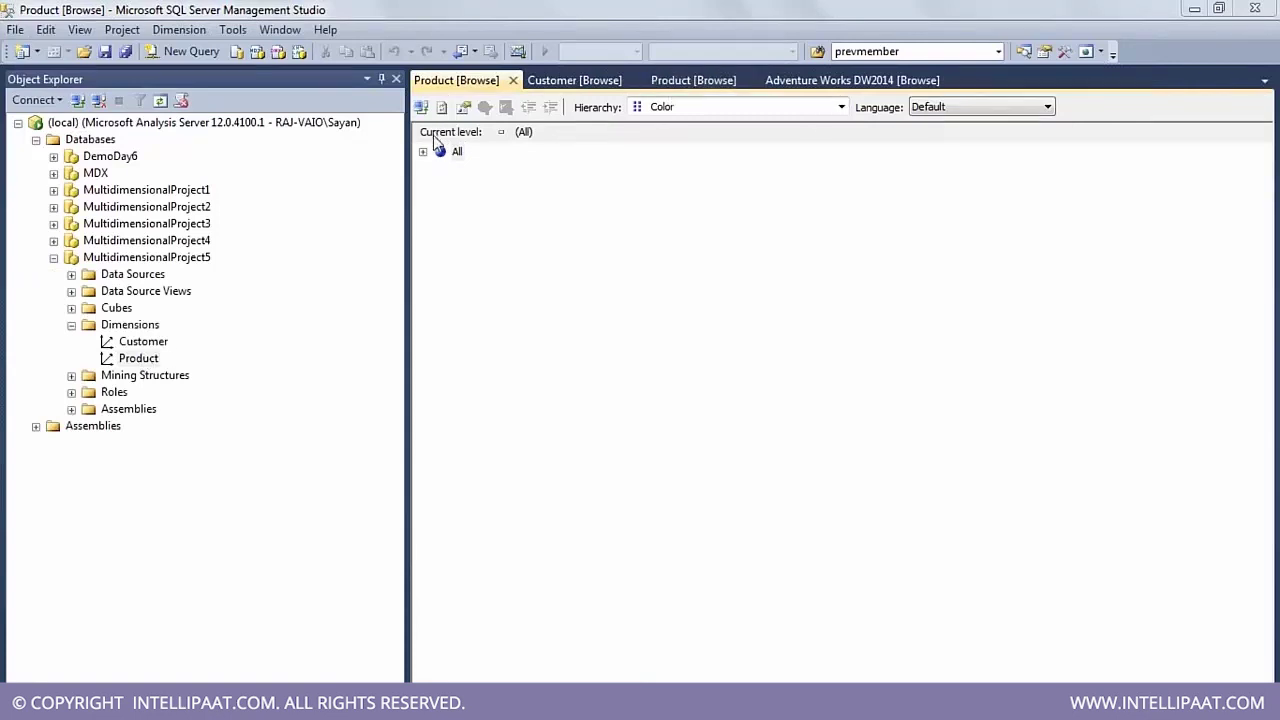
click(423, 152)
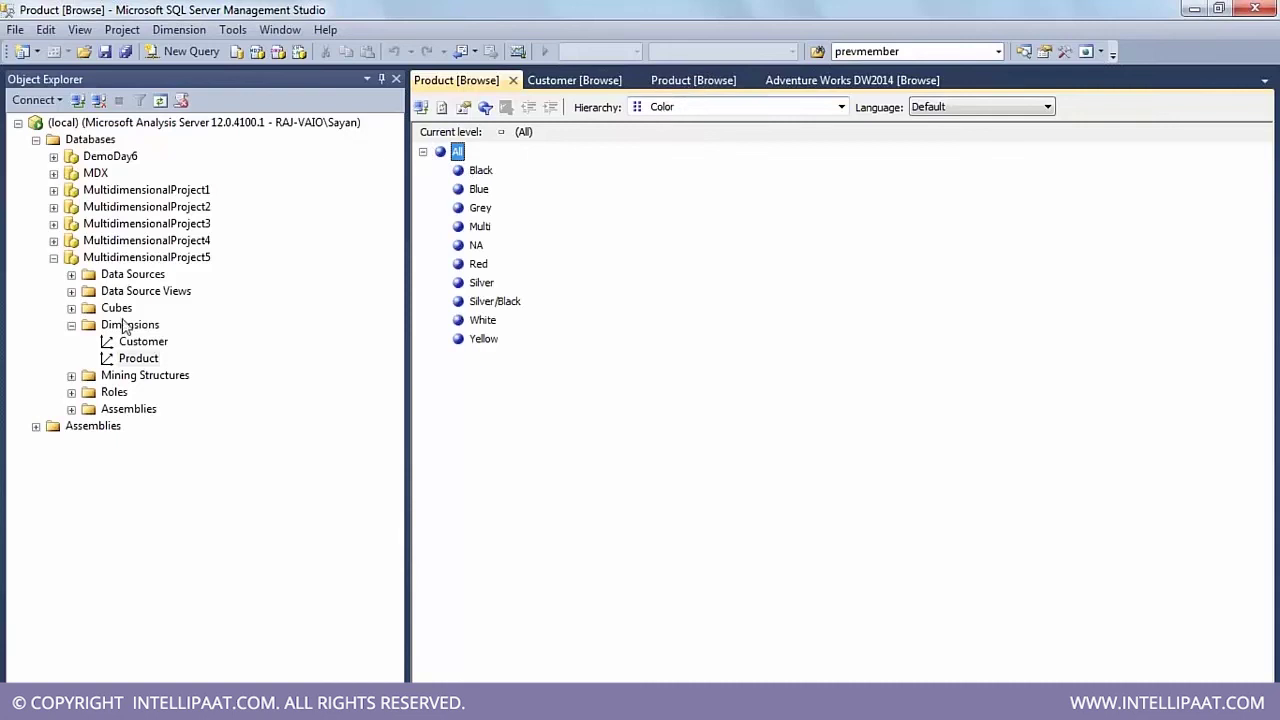
click(137, 357)
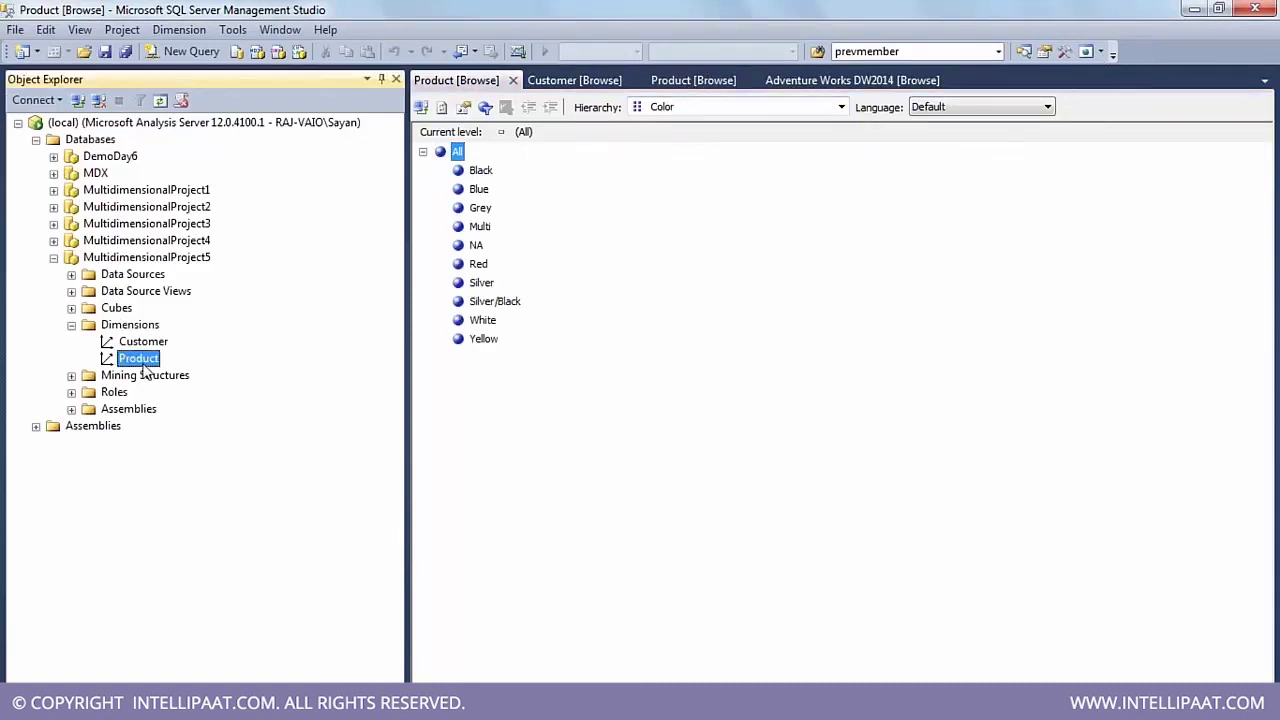
Step: Display the English Product Name hierarchy of the Product dimension and look through its members
click(715, 107)
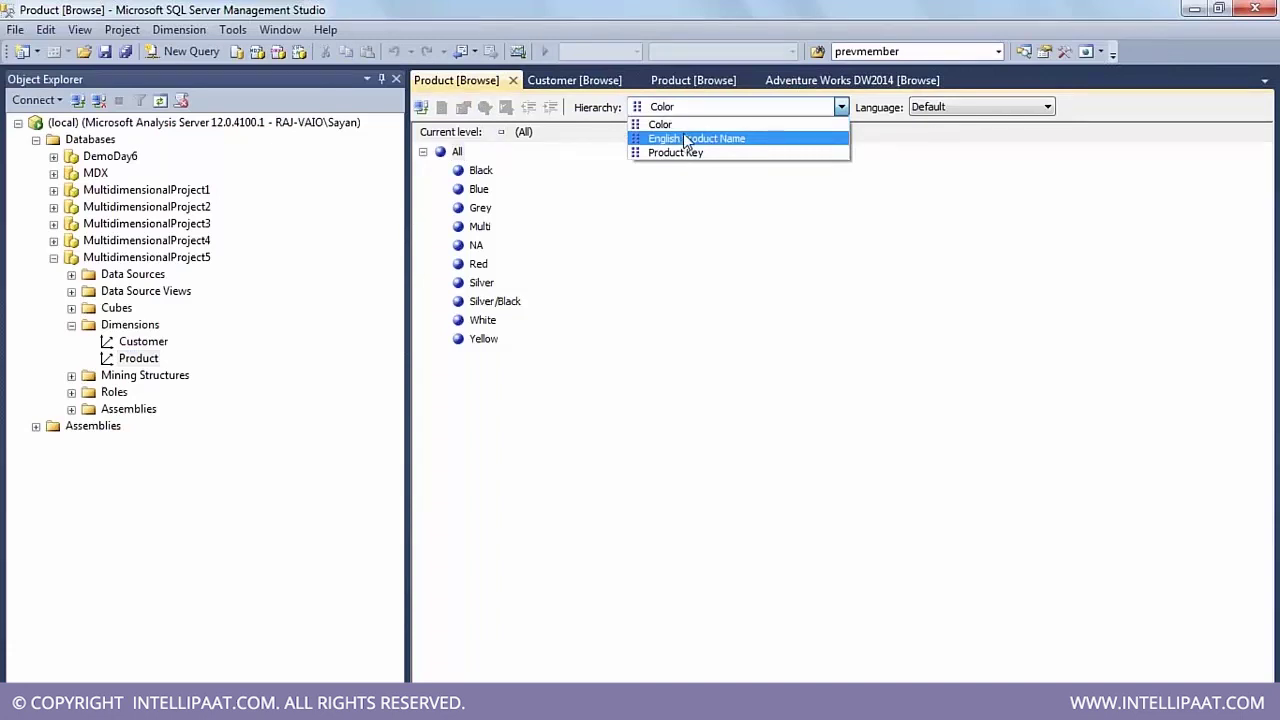
click(684, 138)
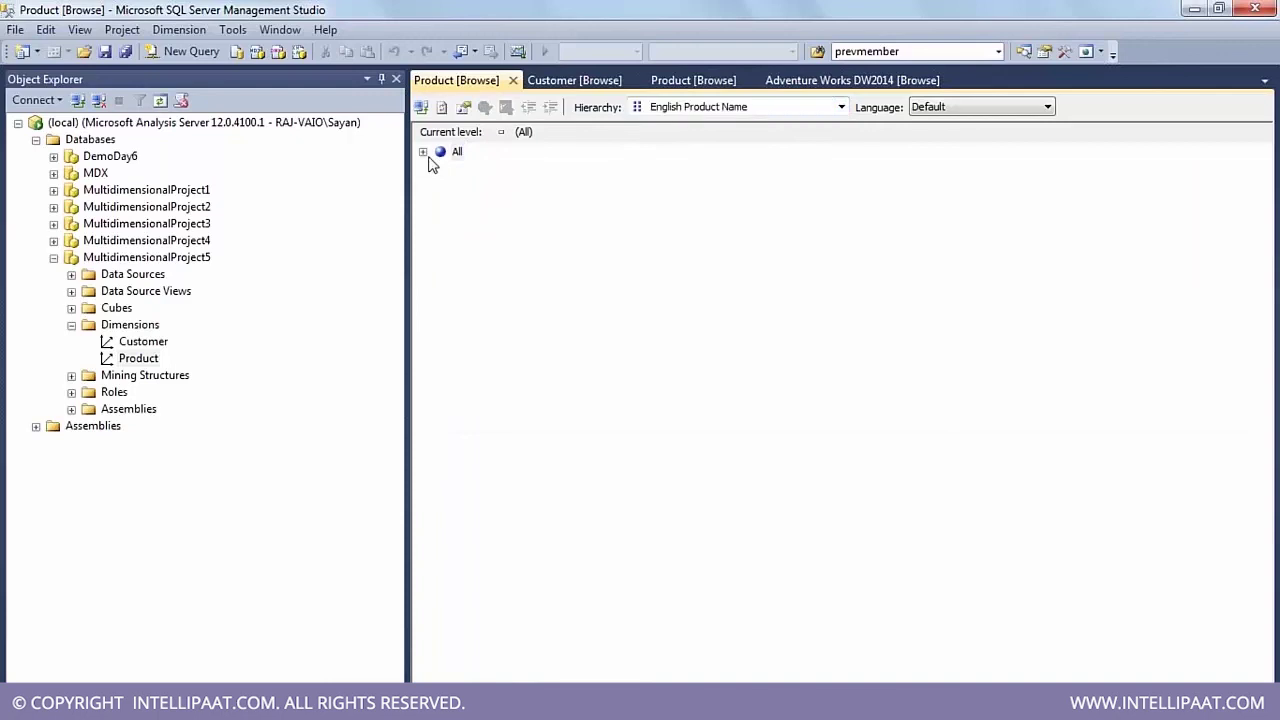
click(423, 152)
scroll(603, 277, down, 5)
scroll(608, 279, up, 5)
Step: View the Product Key hierarchy's members, return to the Color hierarchy and collapse its All member
click(716, 107)
click(680, 153)
click(423, 152)
click(690, 112)
click(700, 124)
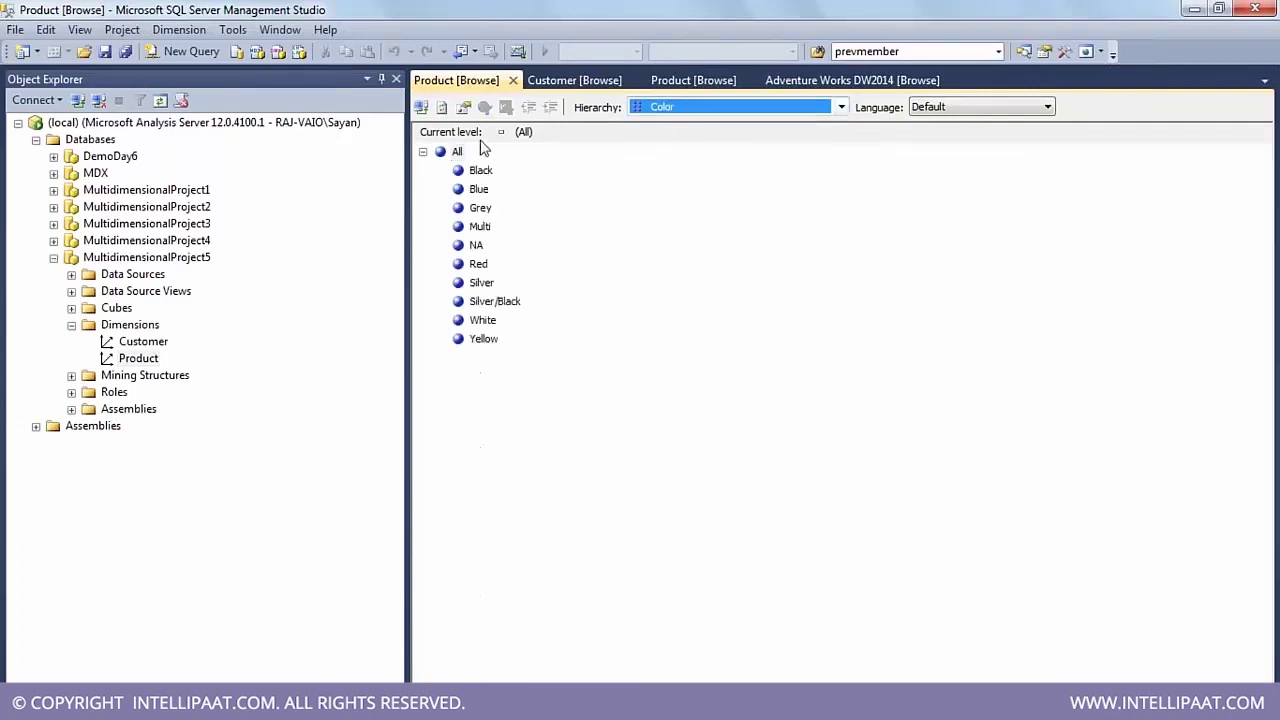
click(472, 190)
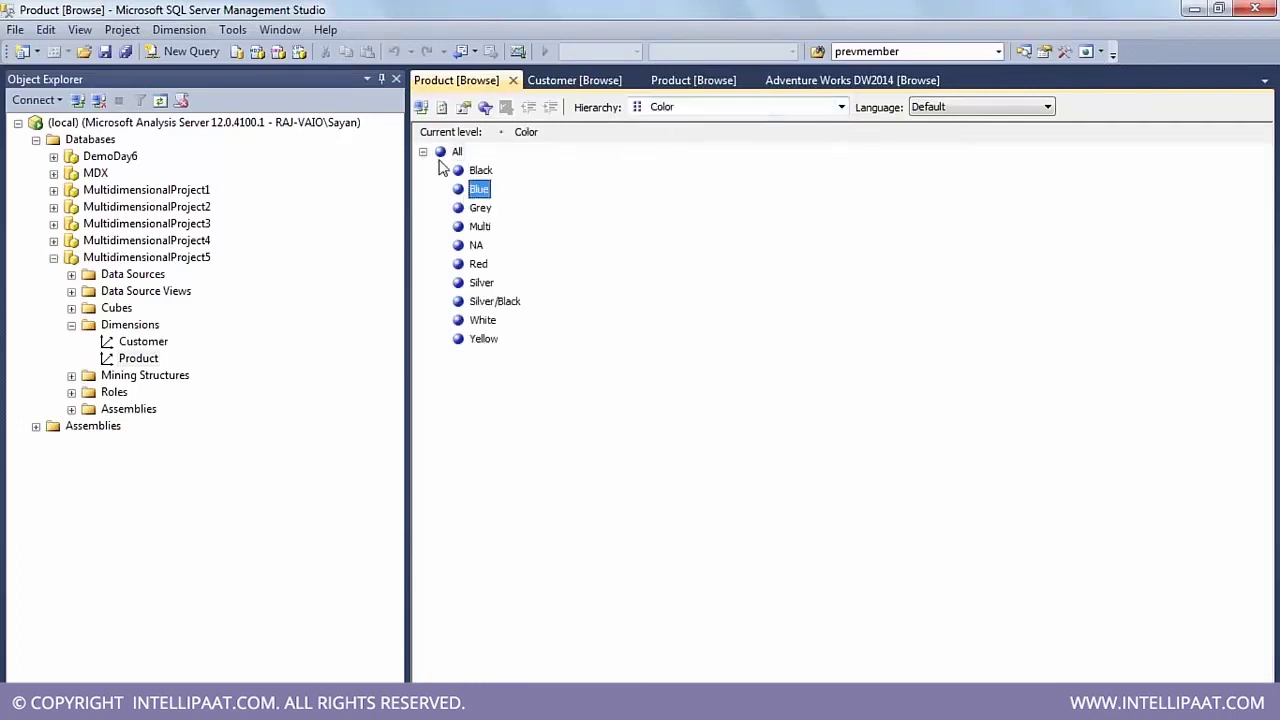
click(423, 152)
click(143, 341)
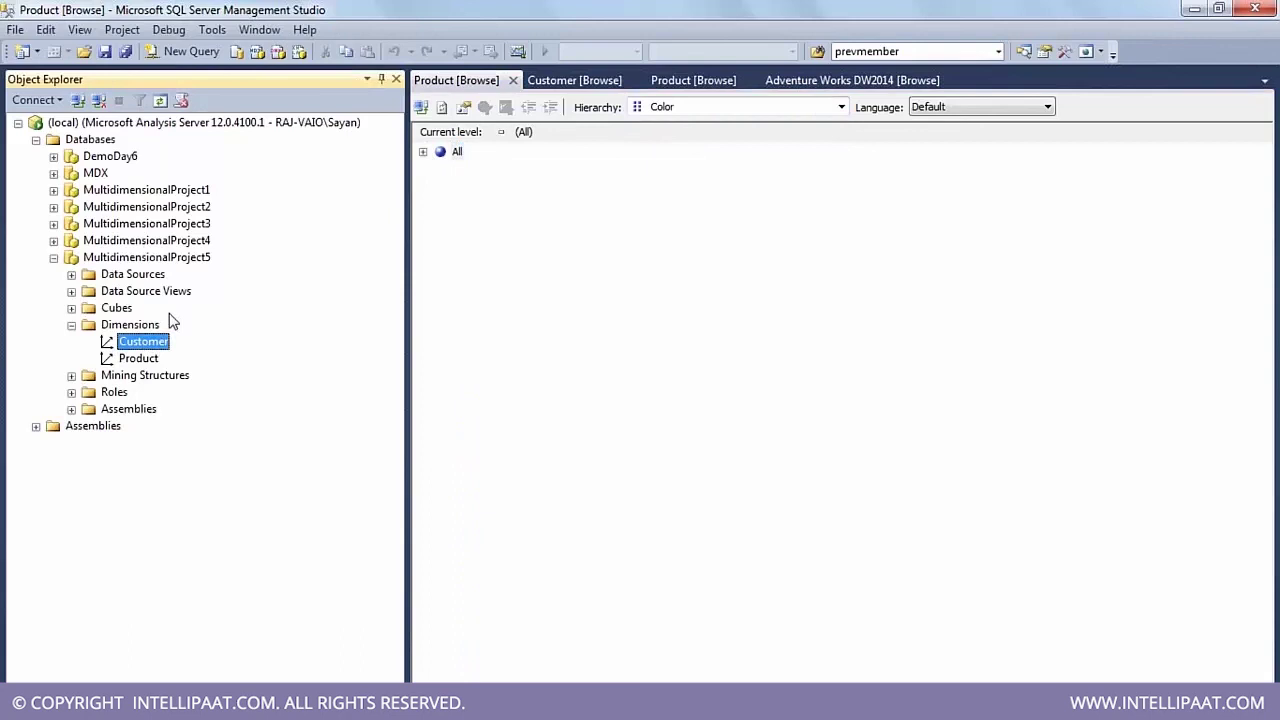
Step: Switch to Visual Studio, open the Product dimension's browser view and reload it to connect to the deployed database
key(alt+Tab)
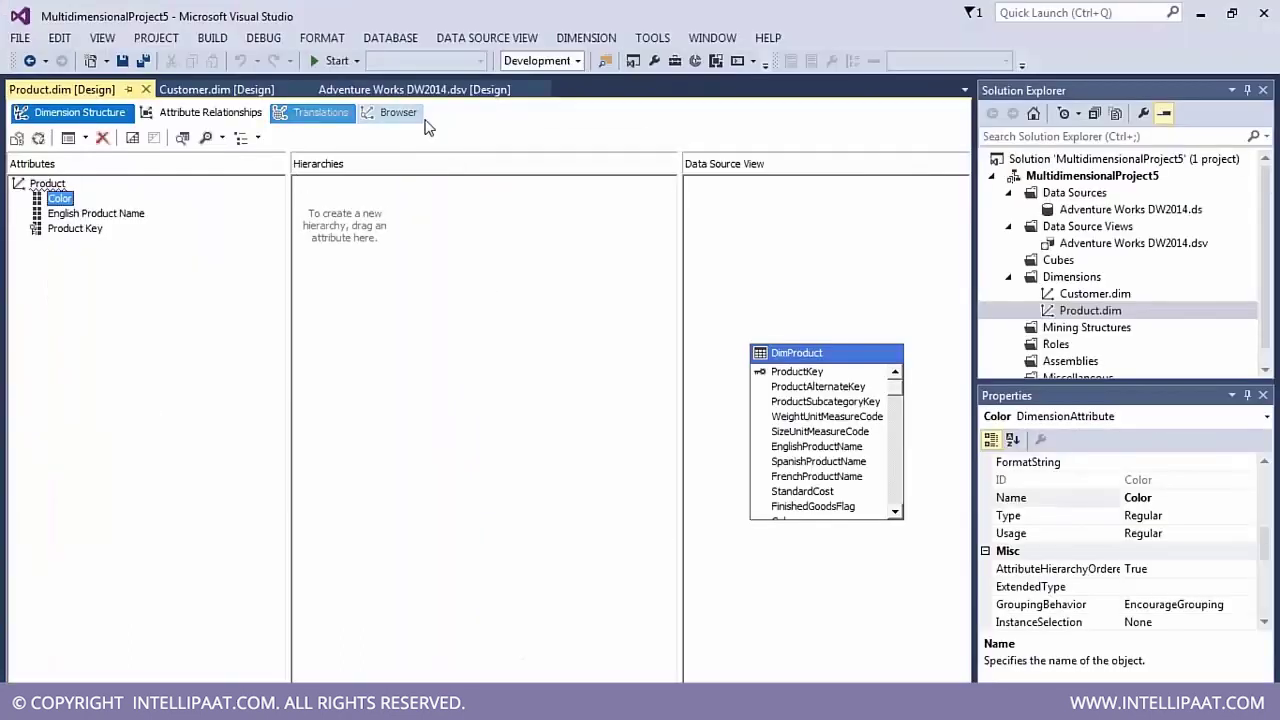
click(398, 113)
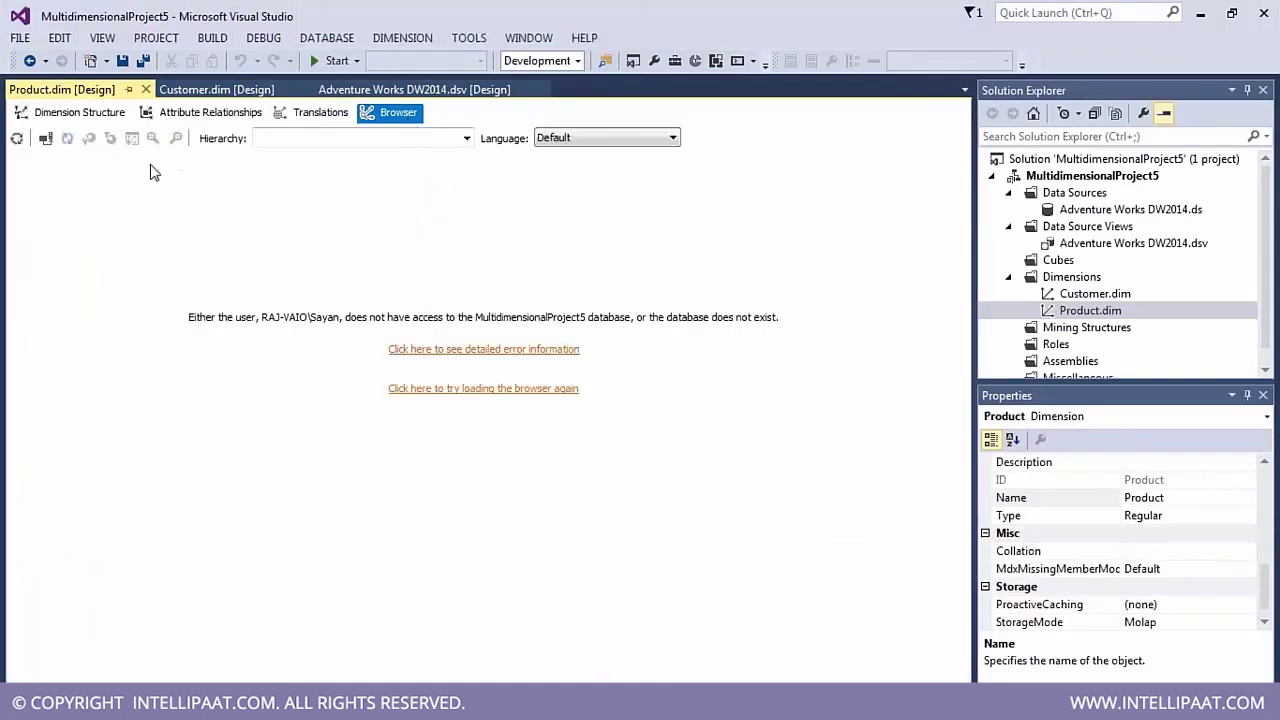
click(205, 112)
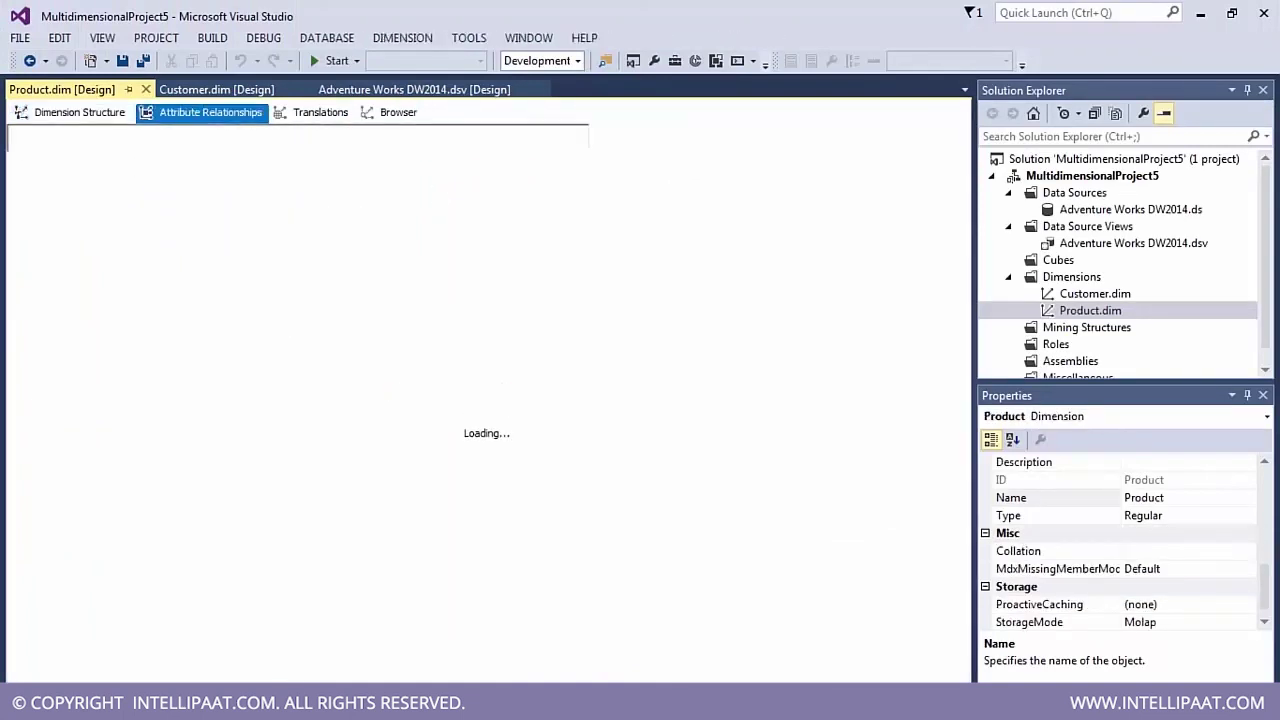
click(387, 119)
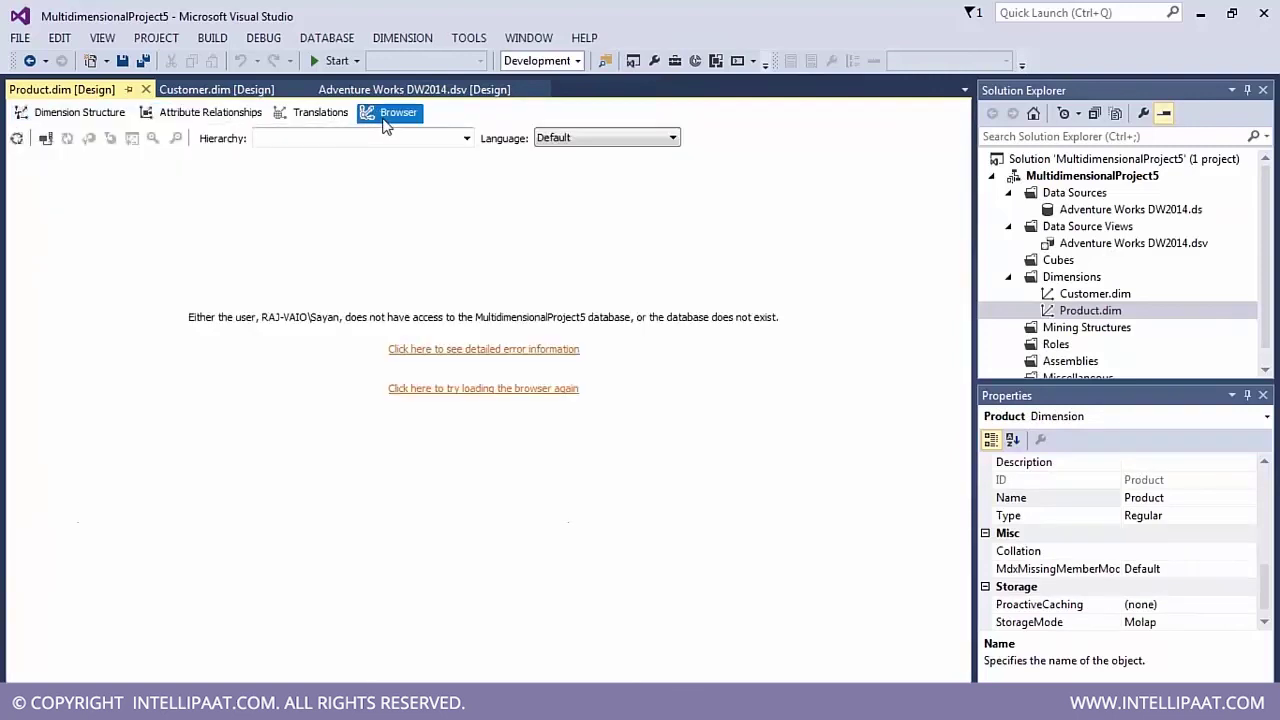
click(433, 391)
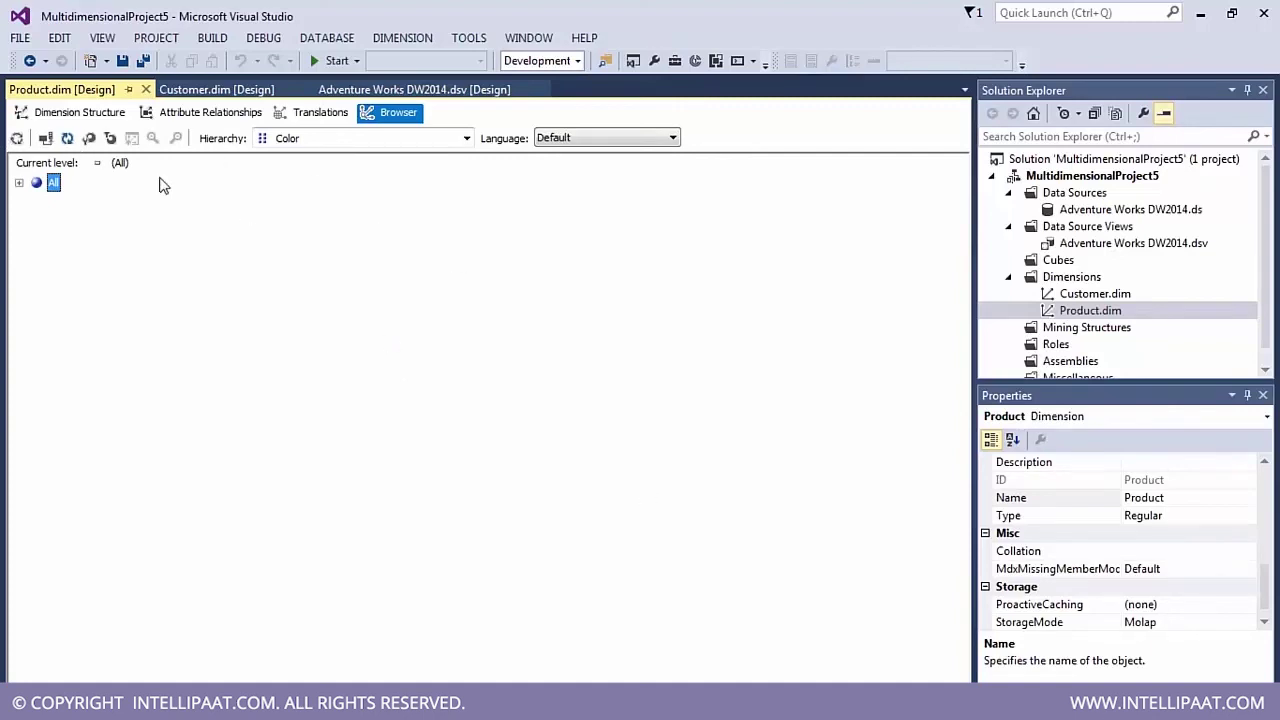
click(45, 142)
Step: Expand the All member of the Color hierarchy in the dimension browser and change the hierarchy to English Product Name
click(19, 184)
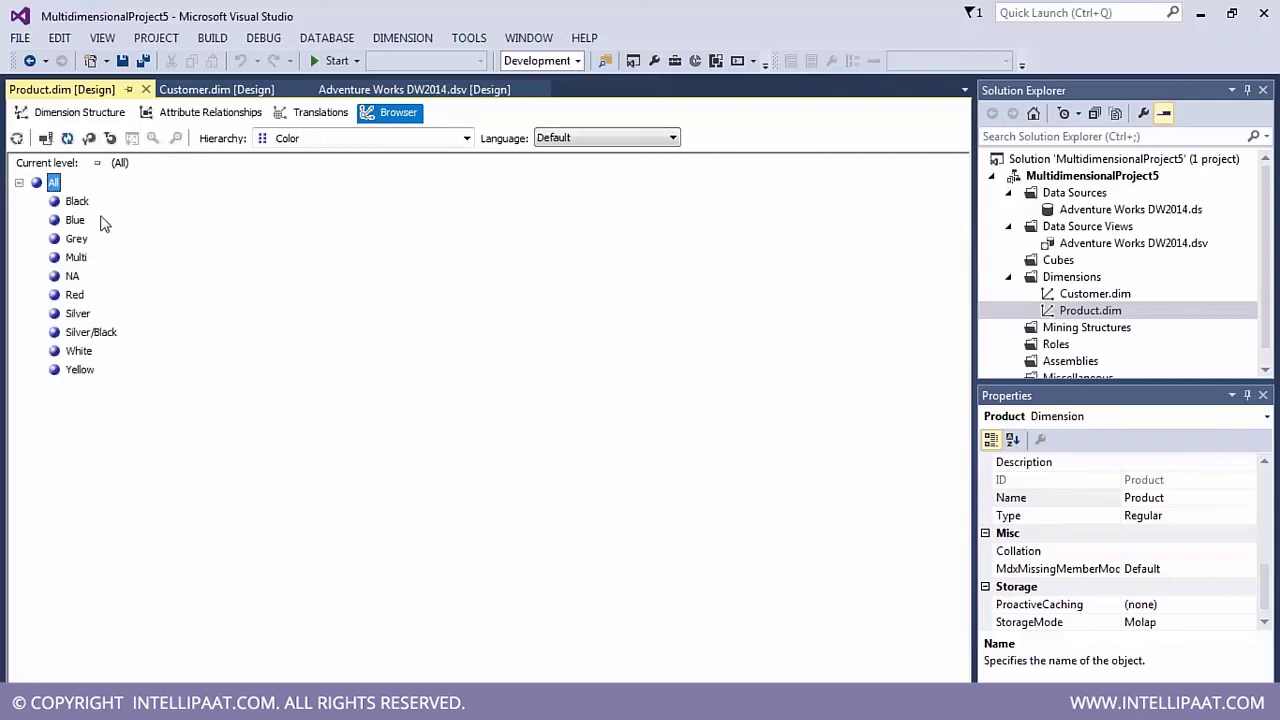
click(320, 140)
click(298, 174)
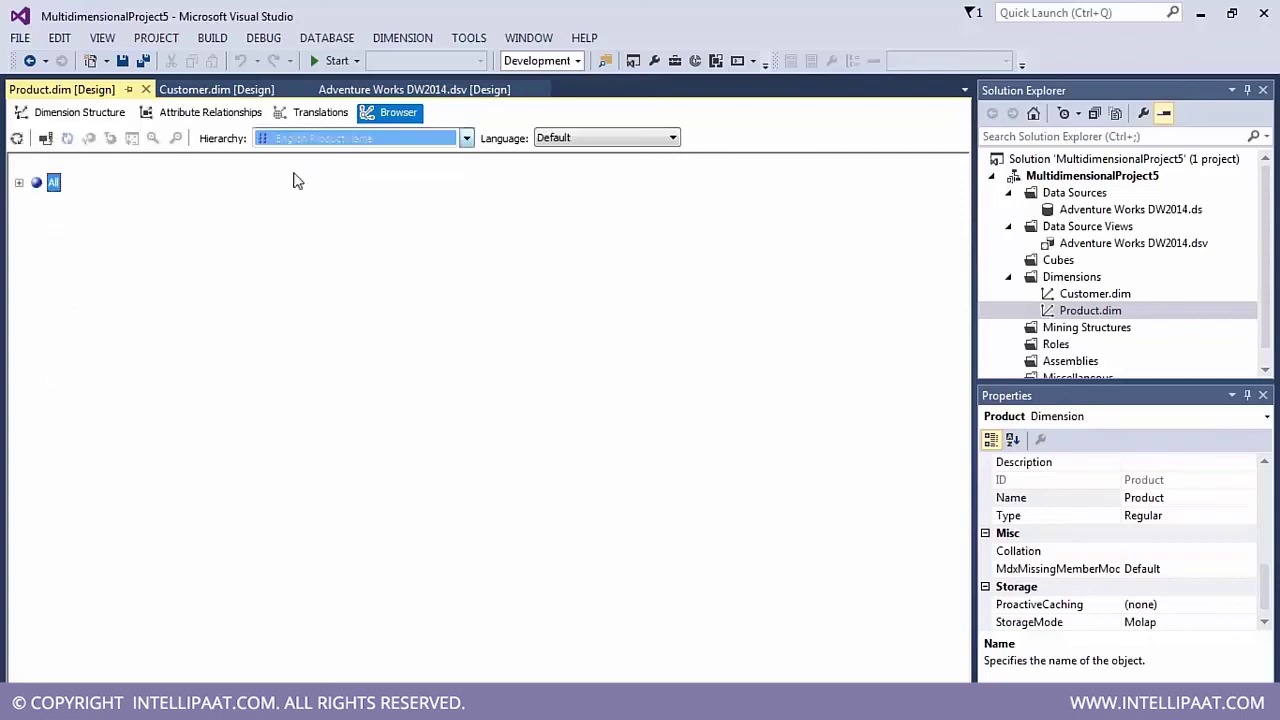
Step: Expand the All member of the English Product Name hierarchy and look through the individual product names
click(18, 183)
click(104, 259)
scroll(100, 466, down, 20)
scroll(97, 469, up, 20)
click(80, 351)
click(104, 444)
click(124, 258)
click(98, 219)
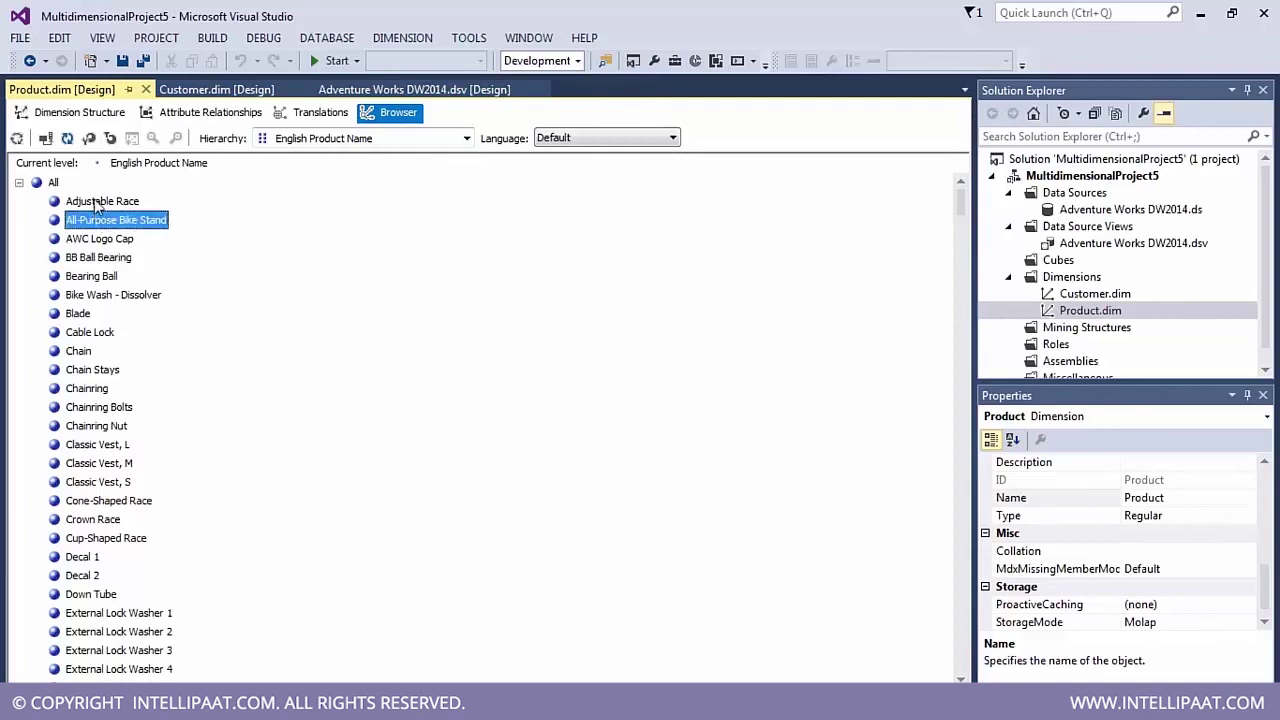
click(97, 202)
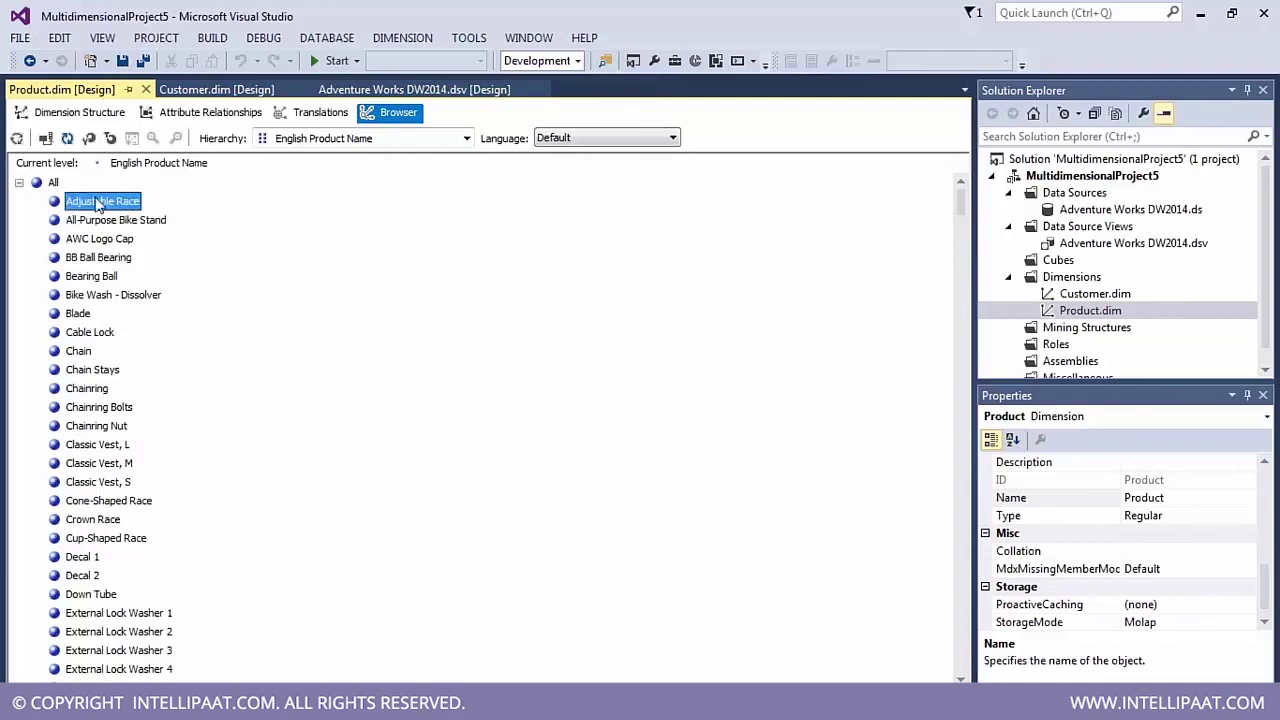
click(115, 257)
click(62, 336)
Step: Change the hierarchy to Product Key, expand its All member to inspect the key members, and collapse it again
click(377, 140)
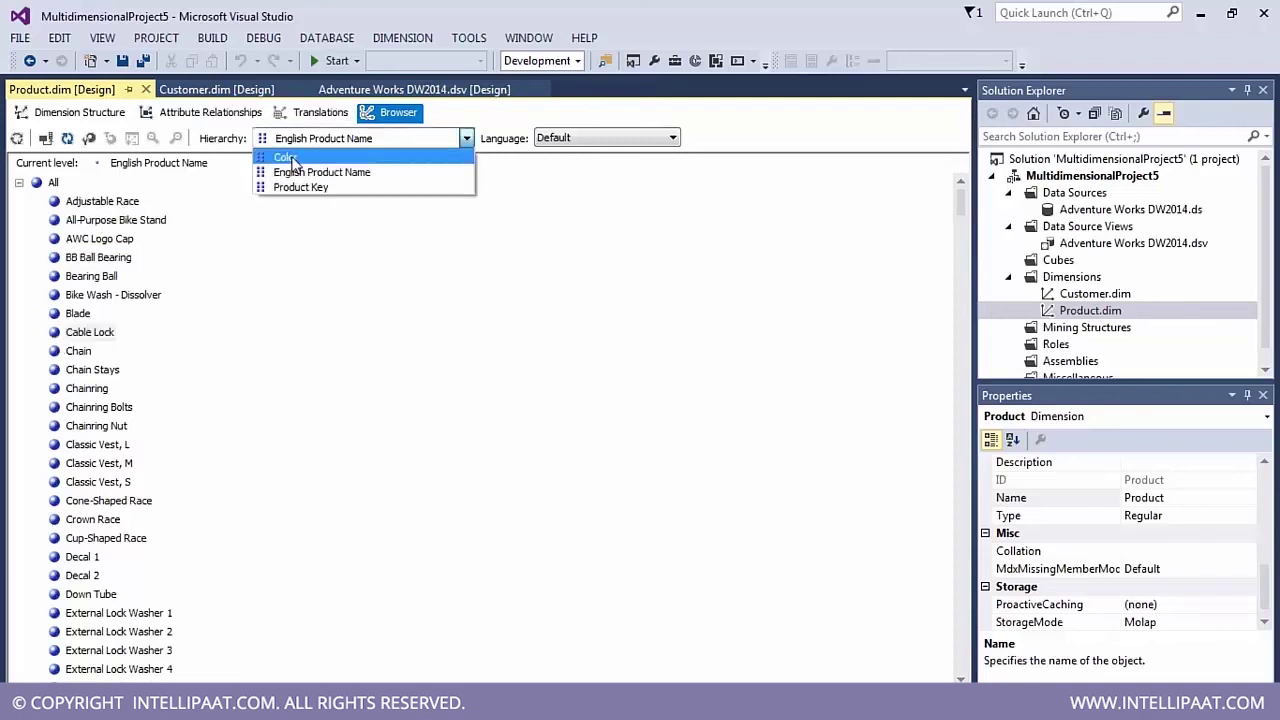
click(300, 186)
click(20, 181)
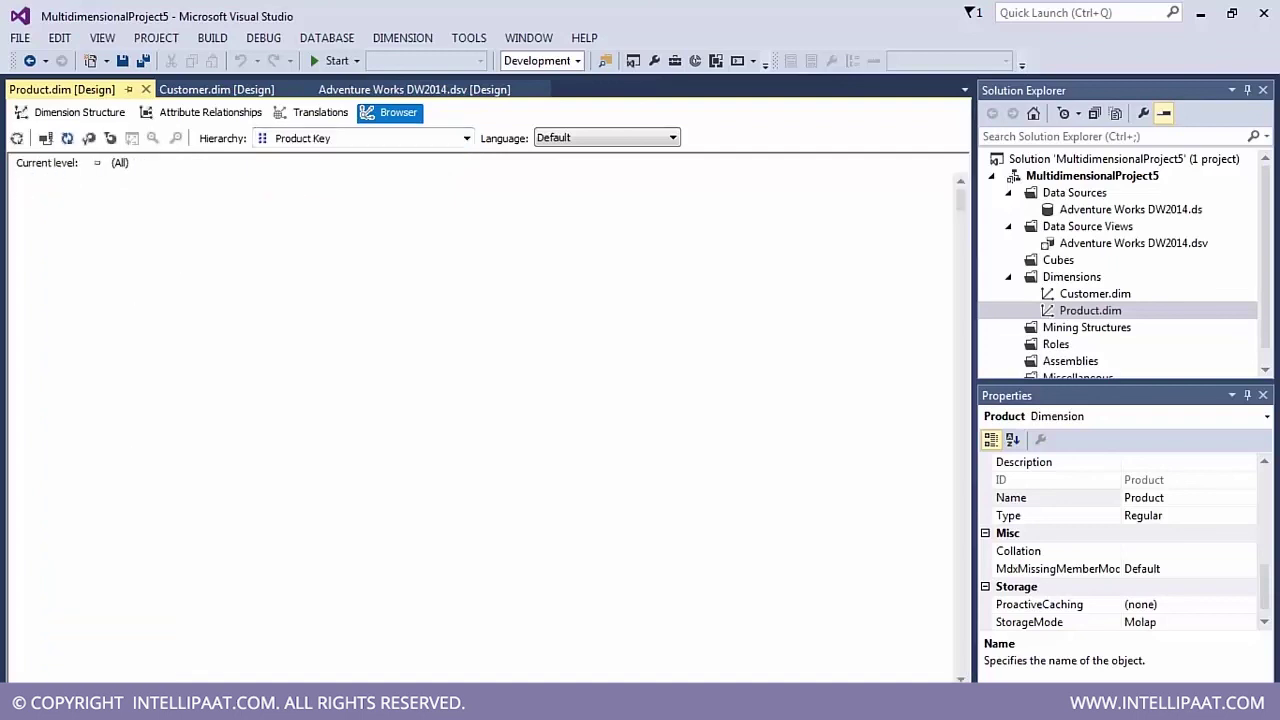
click(54, 369)
click(54, 425)
click(55, 444)
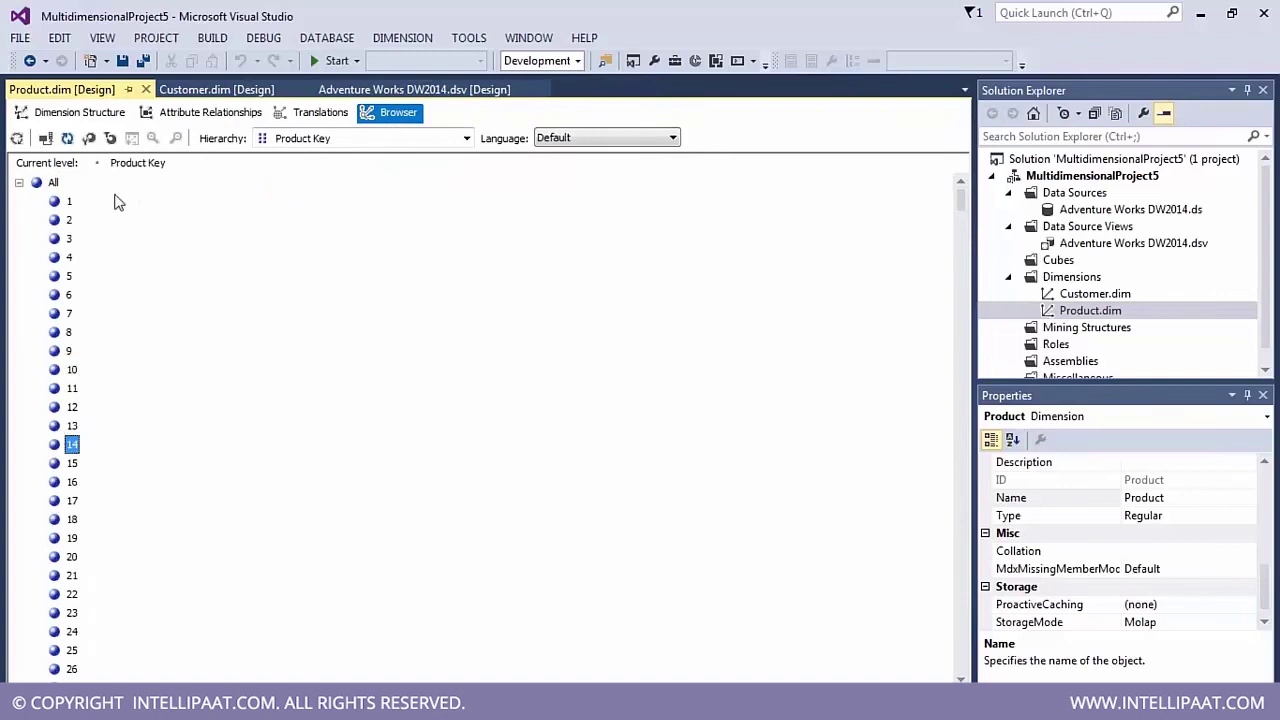
click(19, 183)
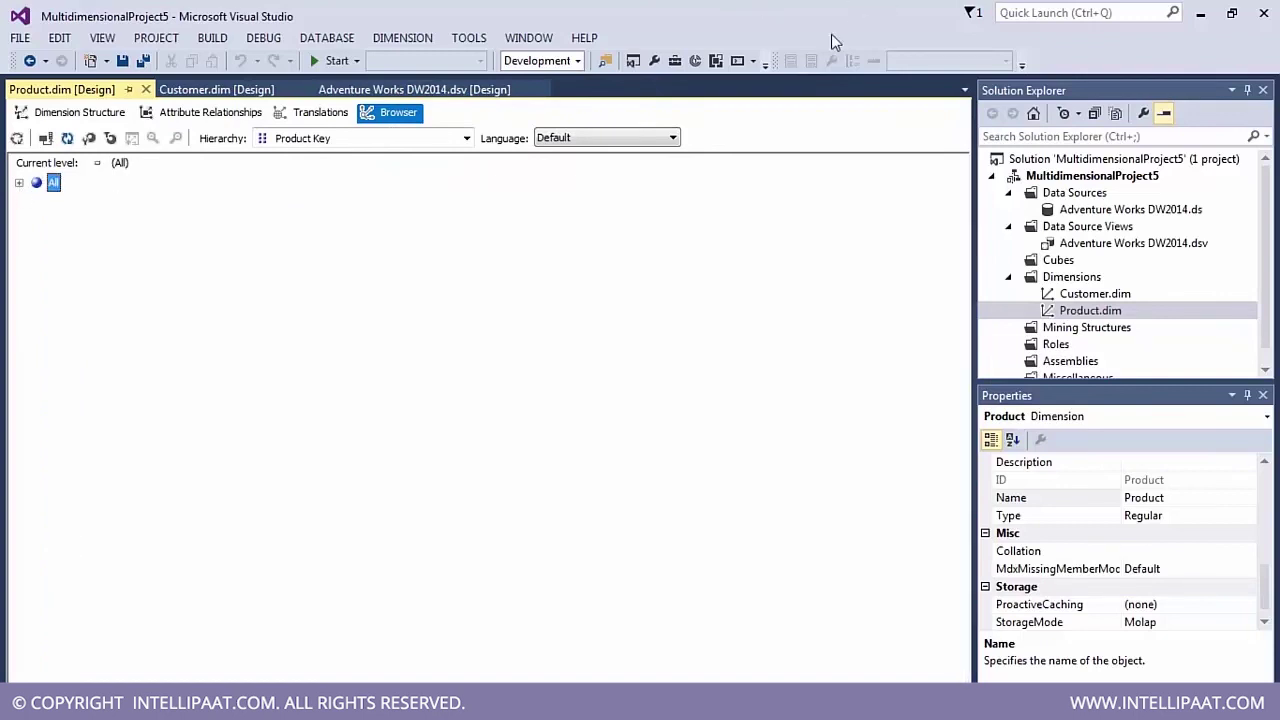